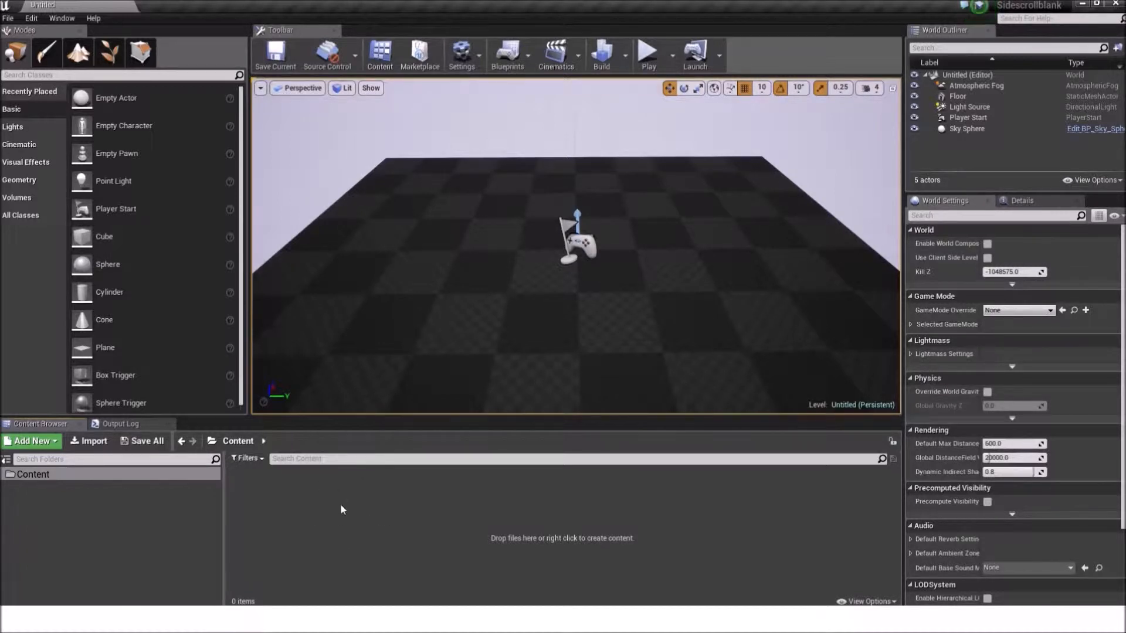
# Create a Game Mode Base blueprint class named YourGamdemode_GM in the Content folder and save it.
pyautogui.rightClick(315, 488)
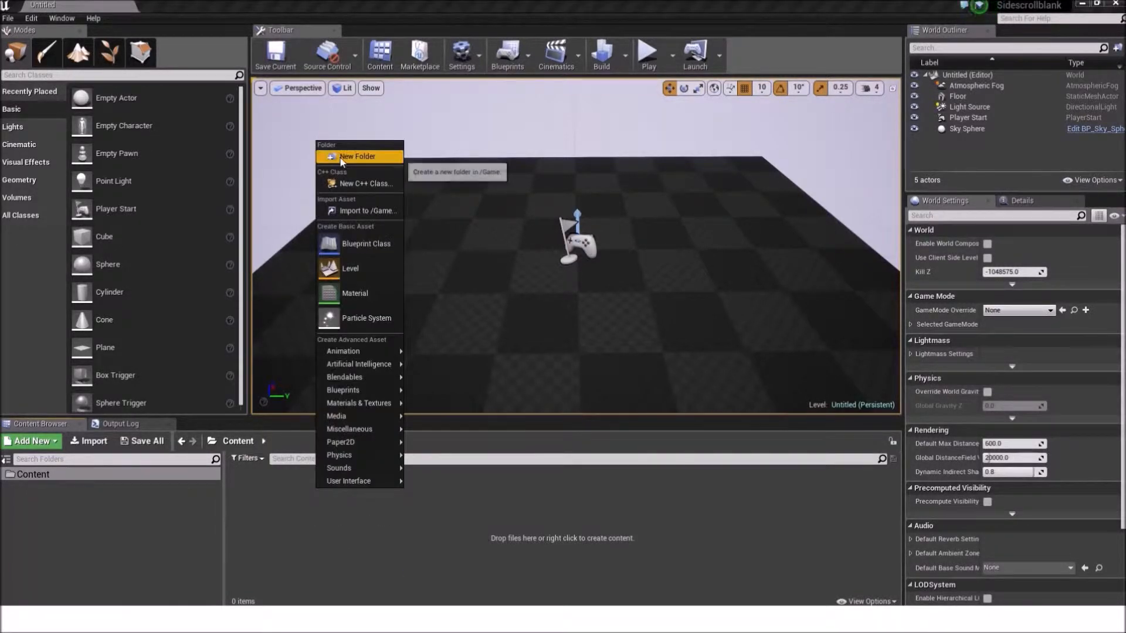
pyautogui.click(363, 246)
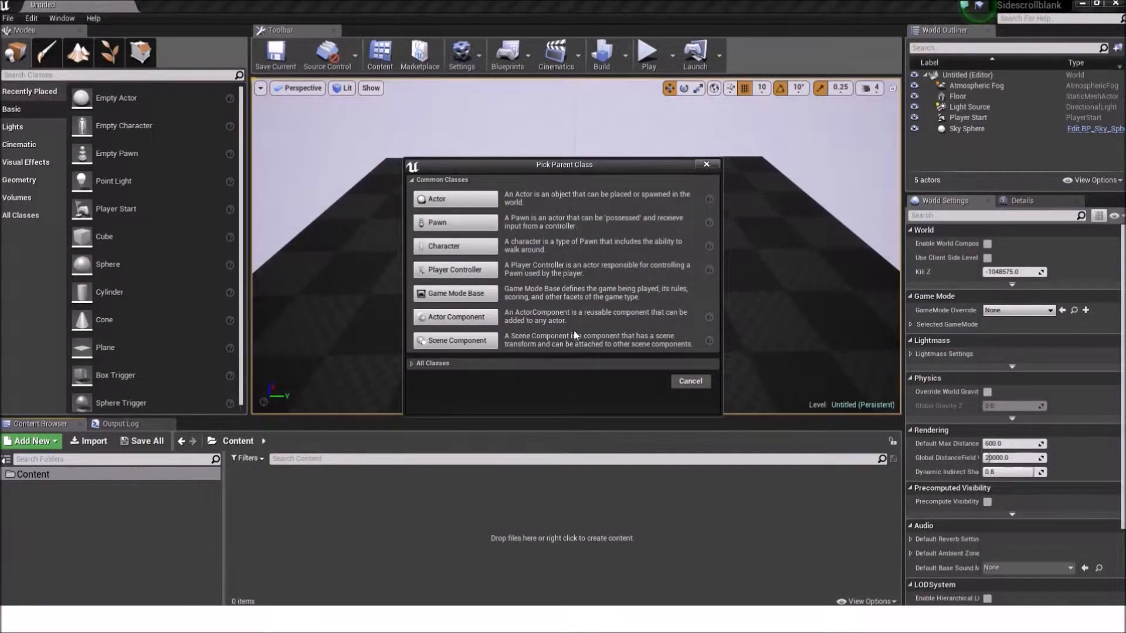
pyautogui.click(455, 293)
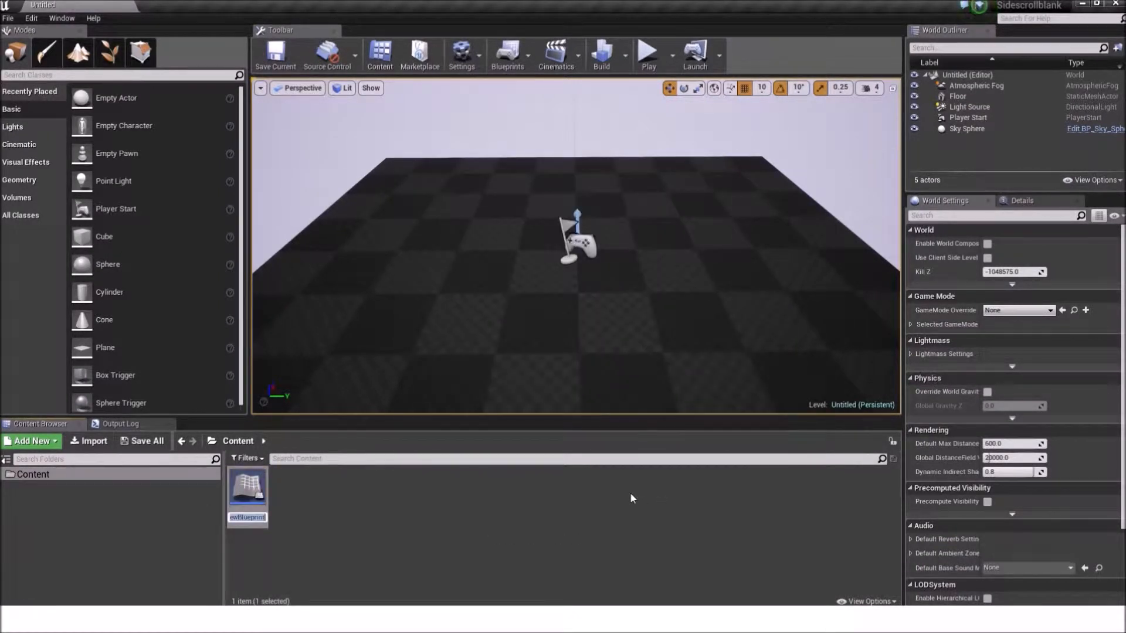
pyautogui.write('YourGamemode_GM')
pyautogui.press('Return')
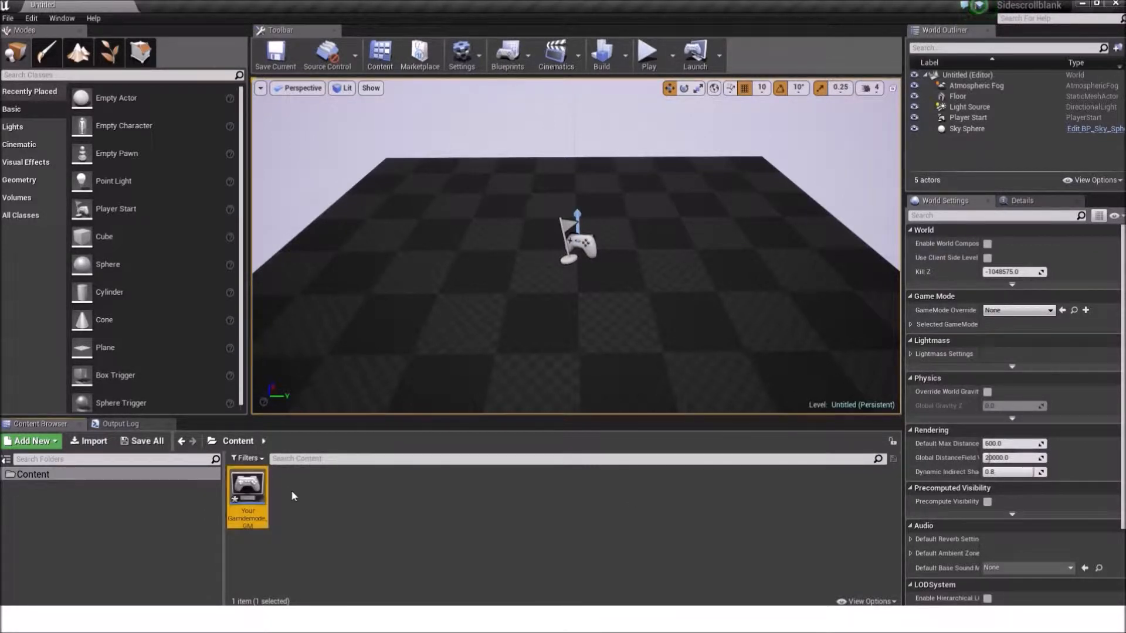
pyautogui.click(291, 491)
pyautogui.click(8, 18)
pyautogui.click(81, 119)
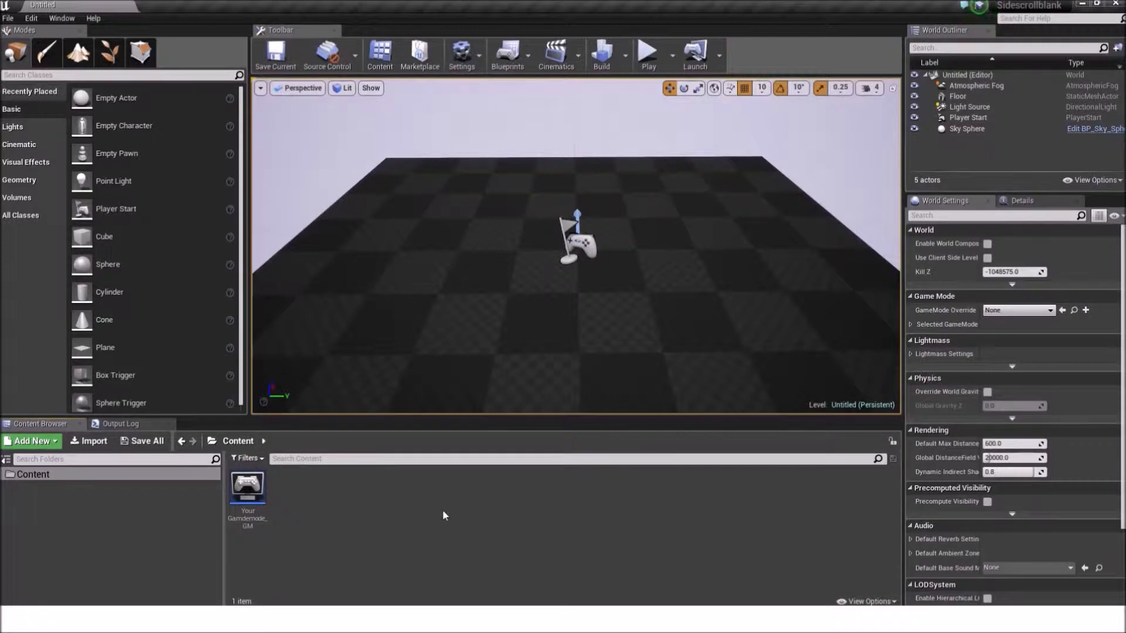
# Create a Player Controller blueprint class named YourCharacter_PC in the Content folder.
pyautogui.rightClick(383, 497)
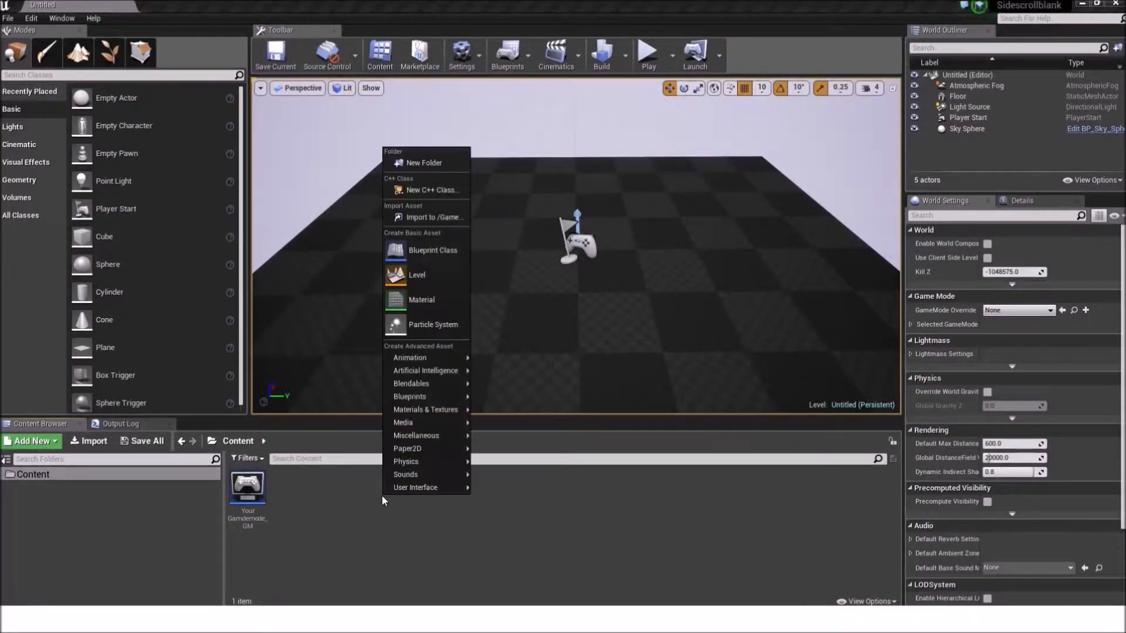
pyautogui.click(437, 250)
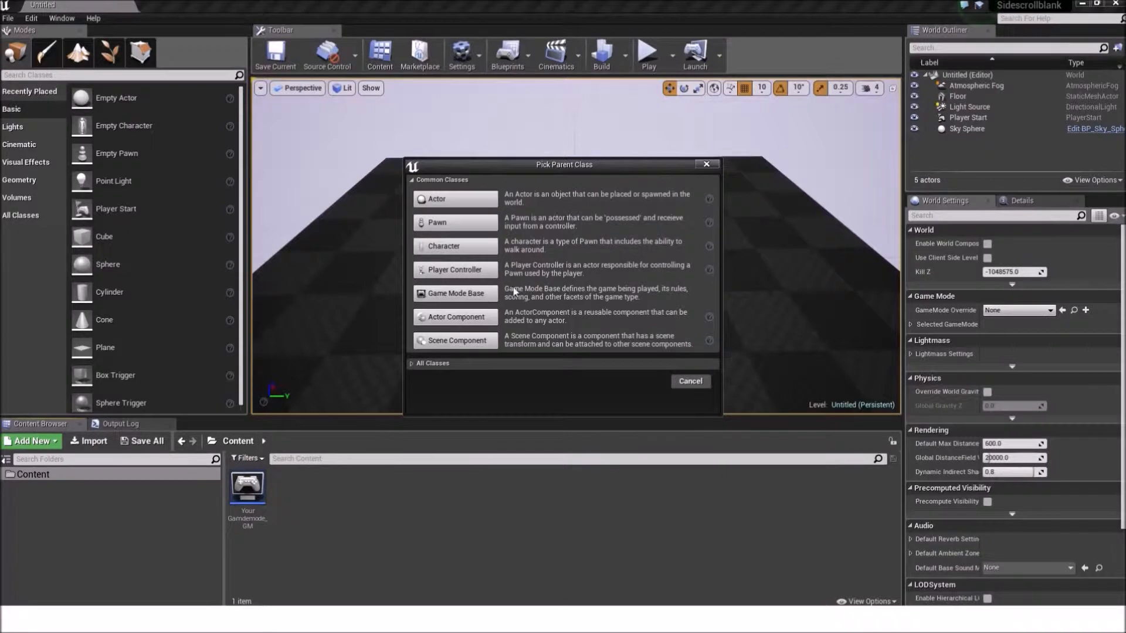
pyautogui.click(455, 270)
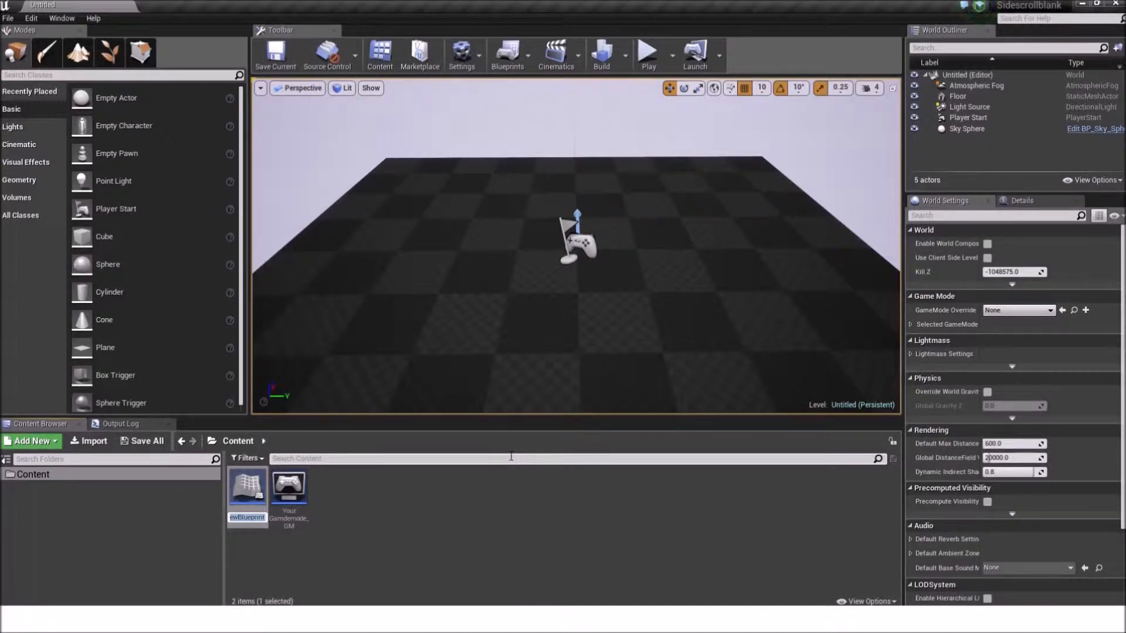
pyautogui.write('Your')
pyautogui.write('Character_P')
pyautogui.write('C')
pyautogui.press('Return')
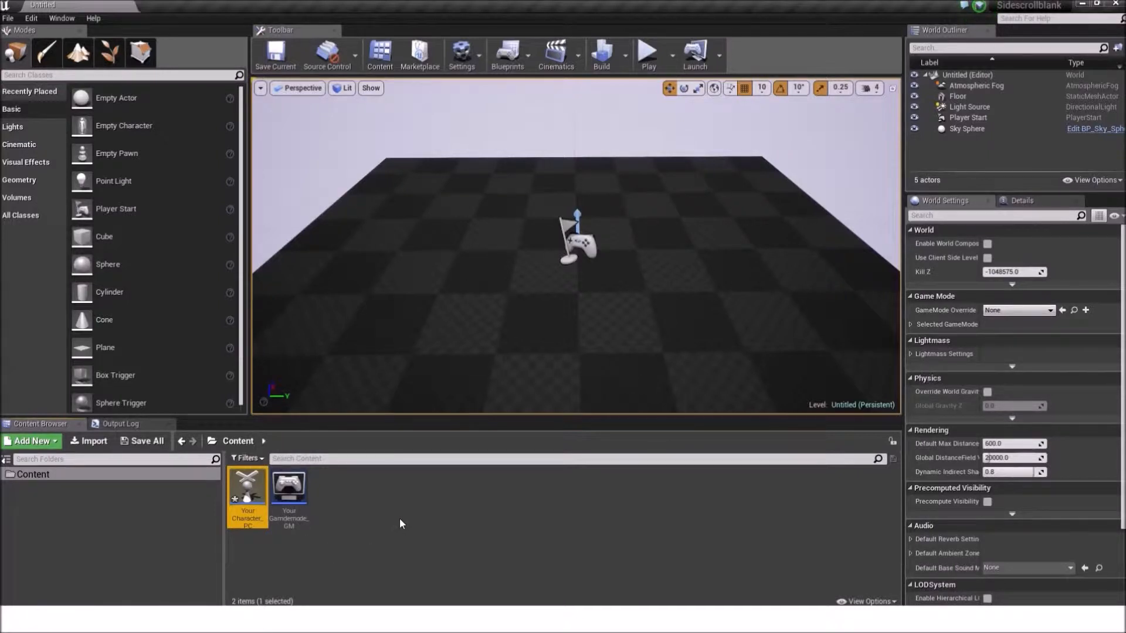
pyautogui.click(435, 511)
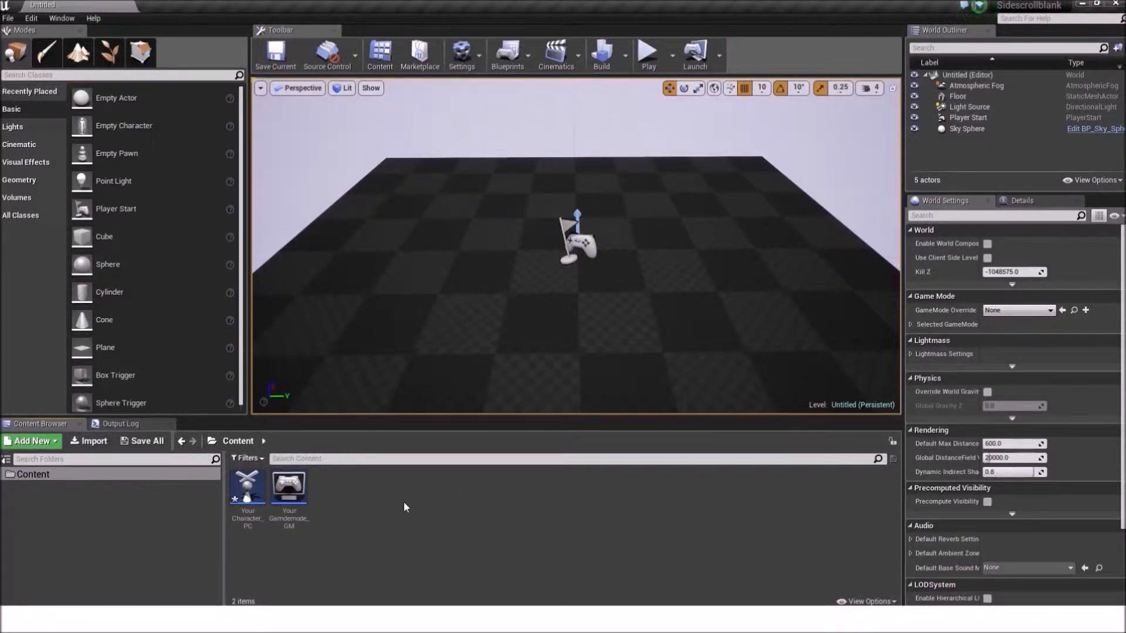
# Create a Character blueprint class named YourCharacter_BP in the Content folder.
pyautogui.rightClick(366, 480)
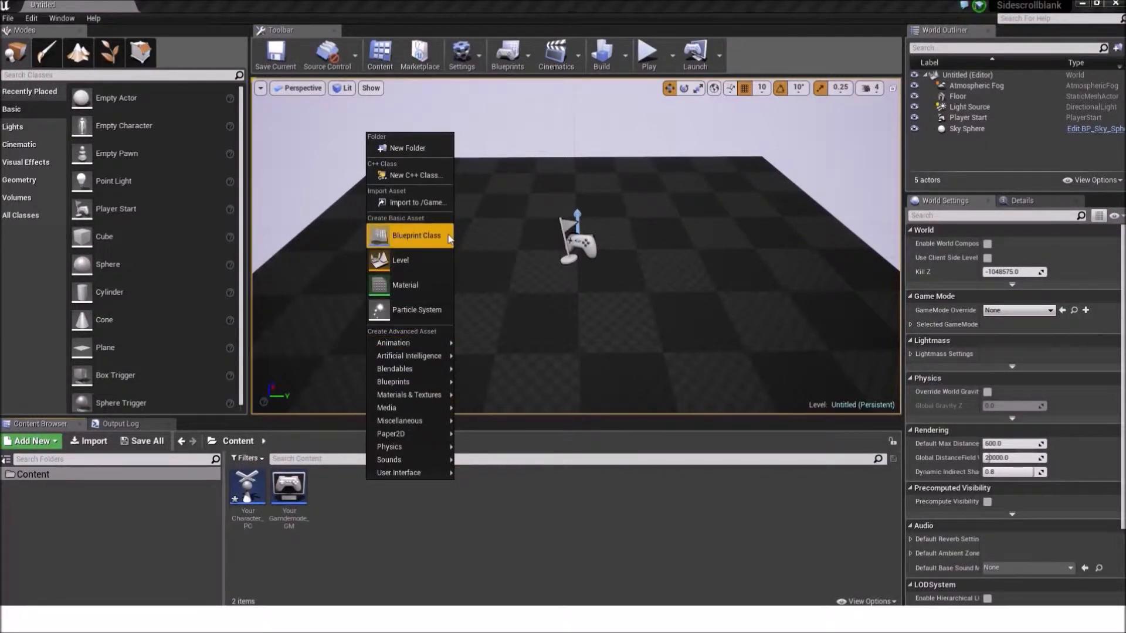
pyautogui.click(428, 237)
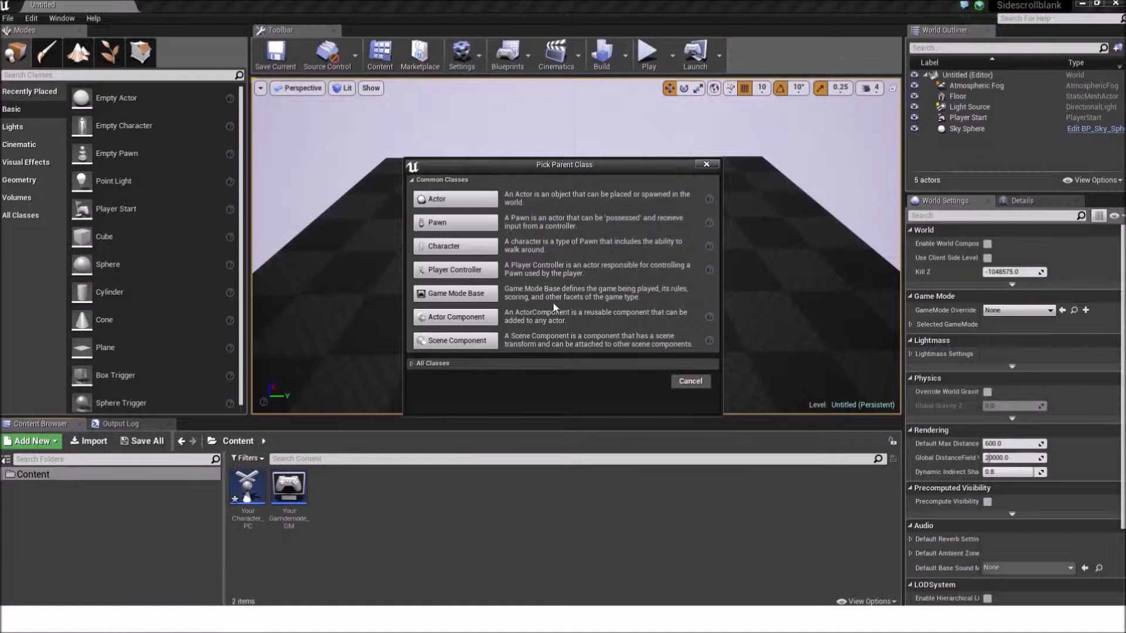
pyautogui.click(444, 246)
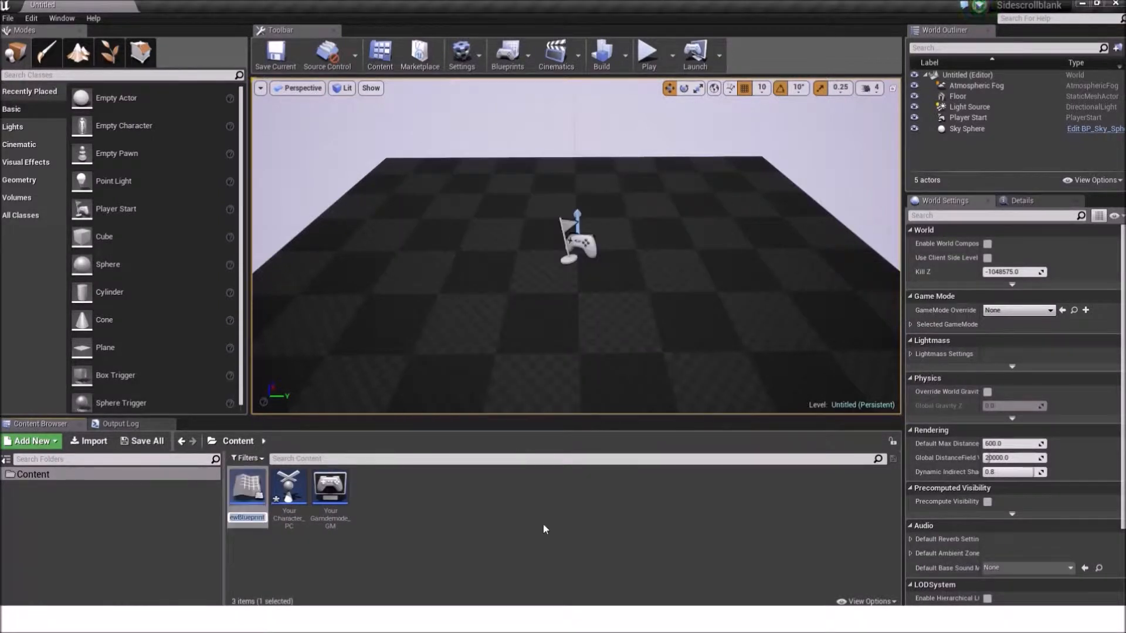
pyautogui.write('YourCharac')
pyautogui.write('ter')
pyautogui.write('_BP')
pyautogui.press('Return')
pyautogui.click(527, 551)
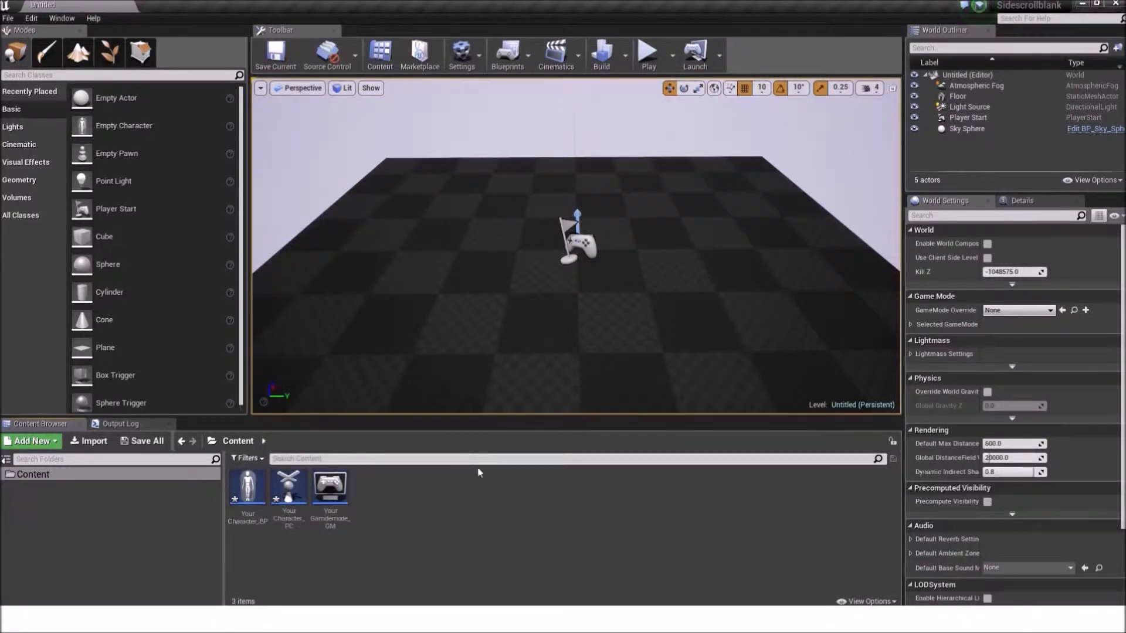
# Save the YourCharacter_PC and YourCharacter_BP blueprint assets.
pyautogui.rightClick(288, 487)
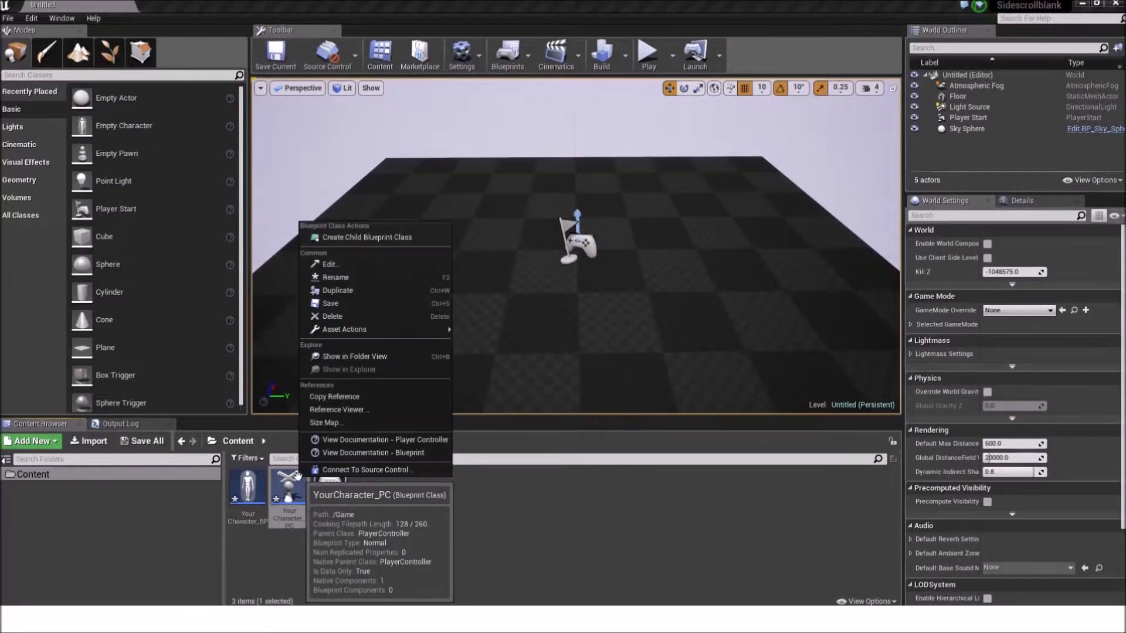
pyautogui.press('Escape')
pyautogui.rightClick(255, 474)
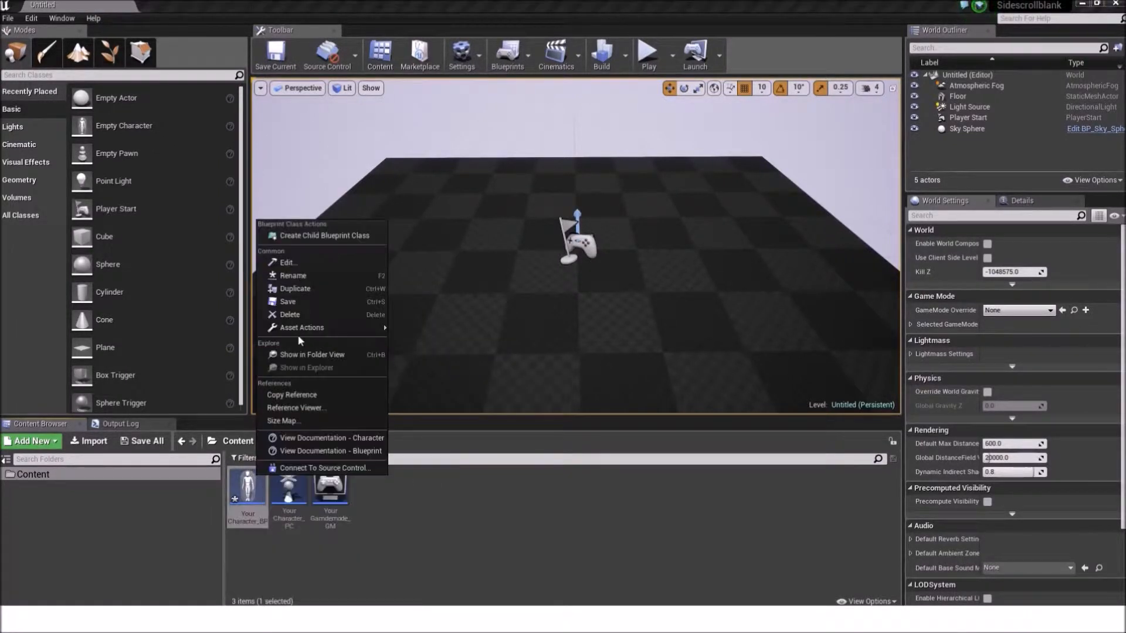
pyautogui.click(427, 538)
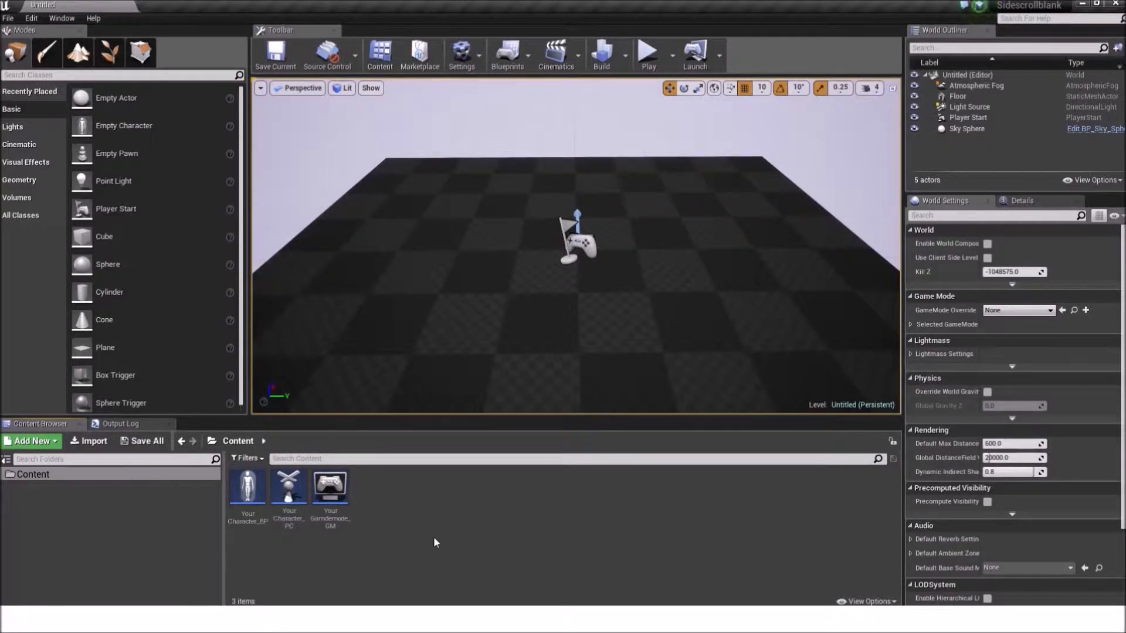
# Open the YourCharacter_BP blueprint, add a Billboard component to the character, and save.
pyautogui.doubleClick(248, 486)
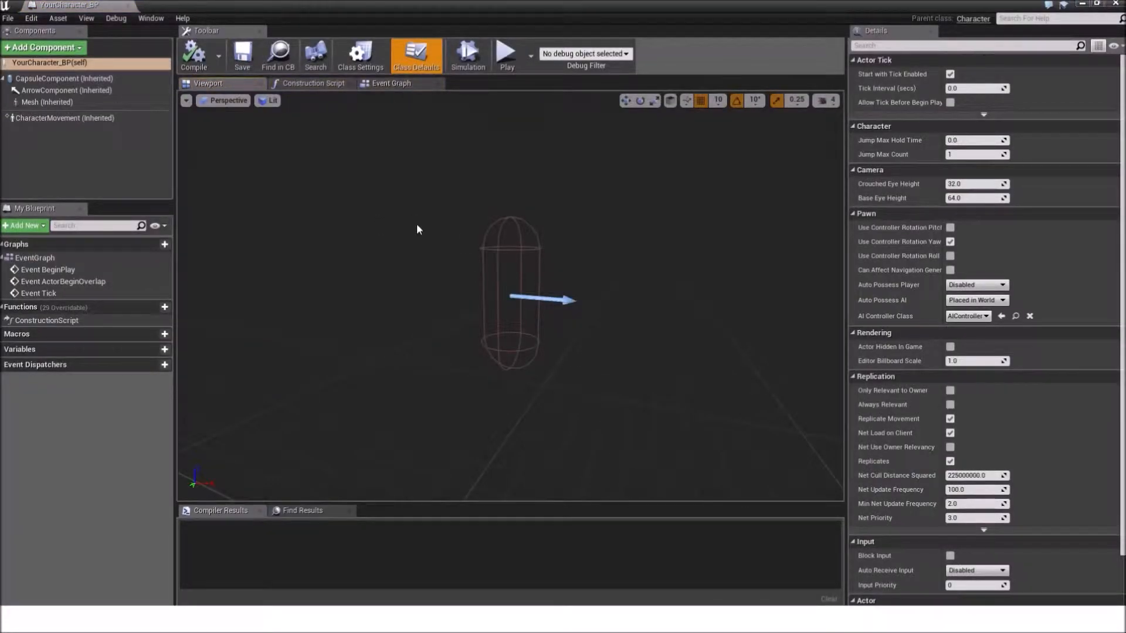
pyautogui.moveTo(575, 222); pyautogui.dragTo(589, 221, button='right')
pyautogui.scroll(-2, 590, 220)
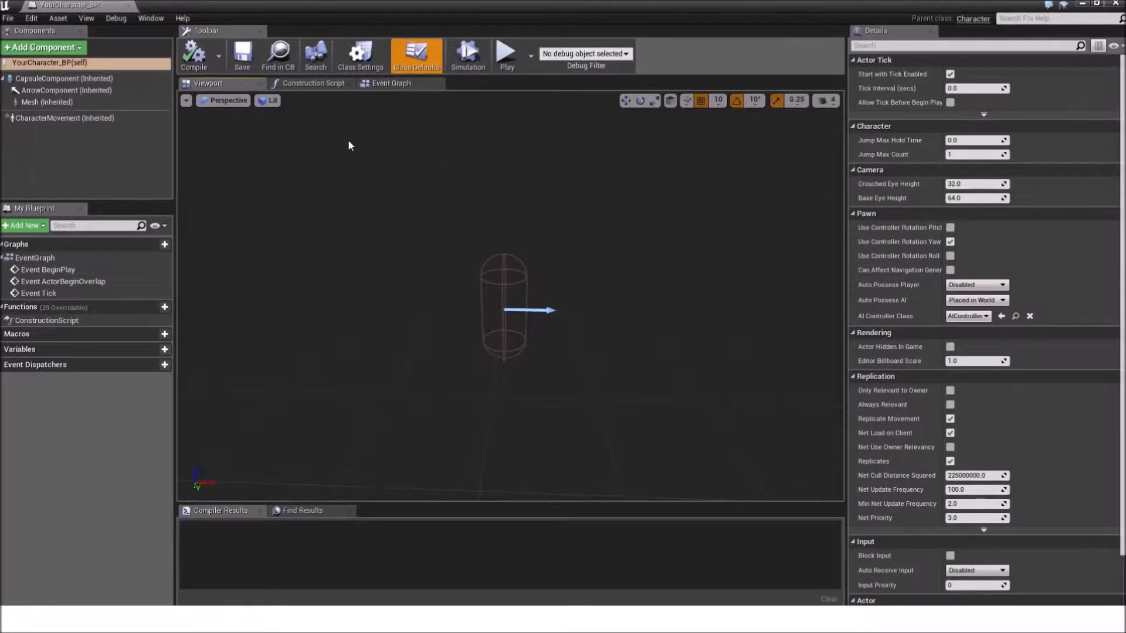
pyautogui.click(193, 66)
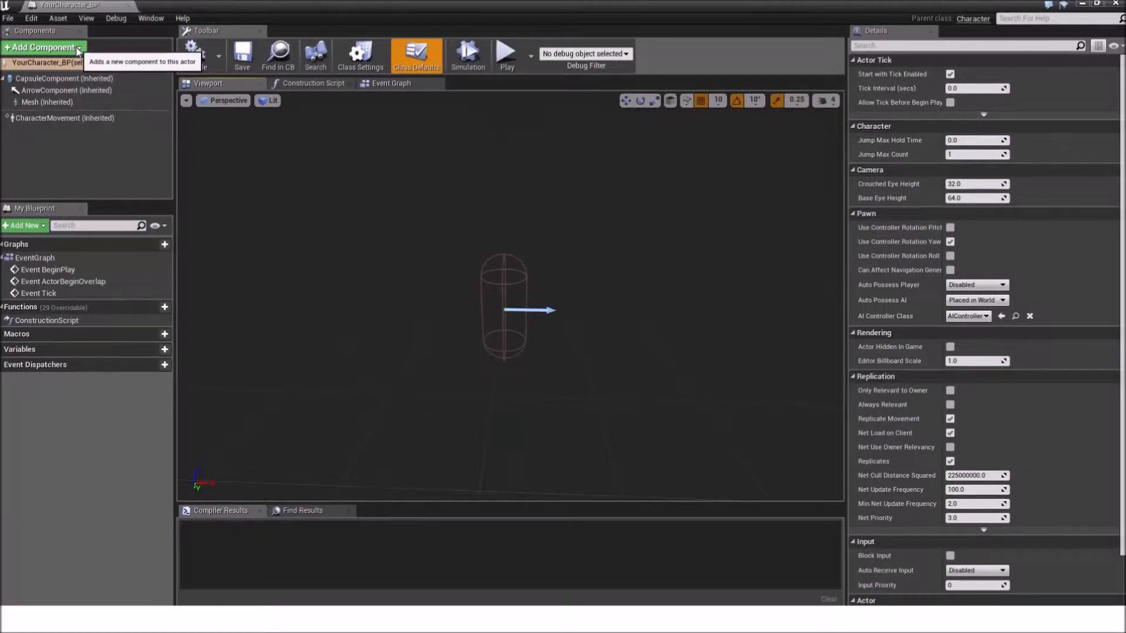
pyautogui.click(78, 48)
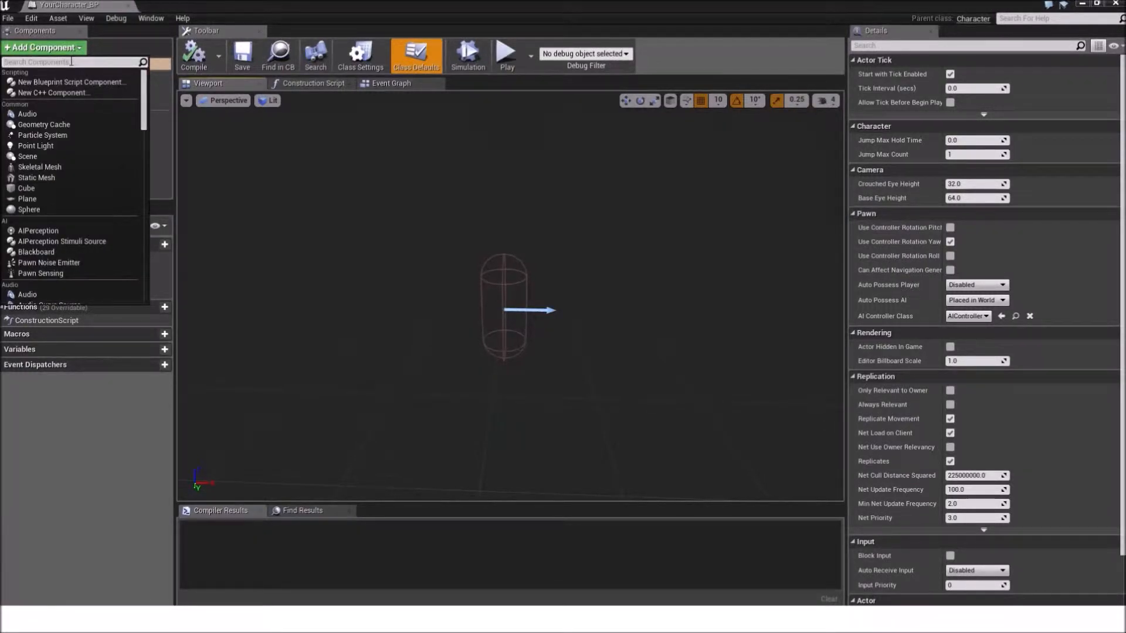
pyautogui.write('bill')
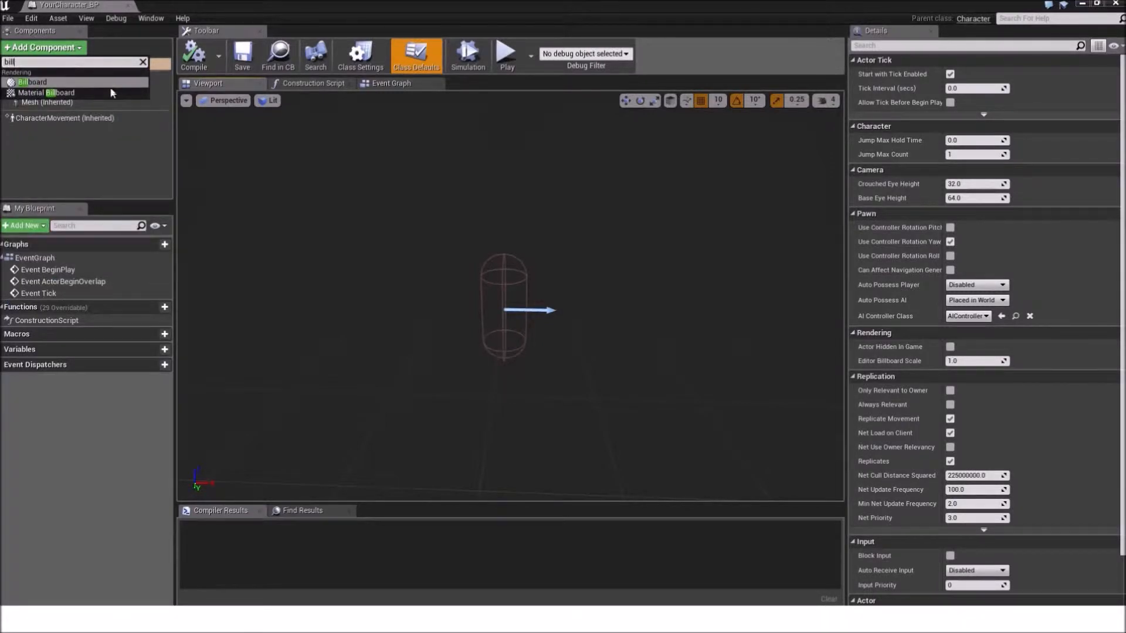
pyautogui.click(112, 83)
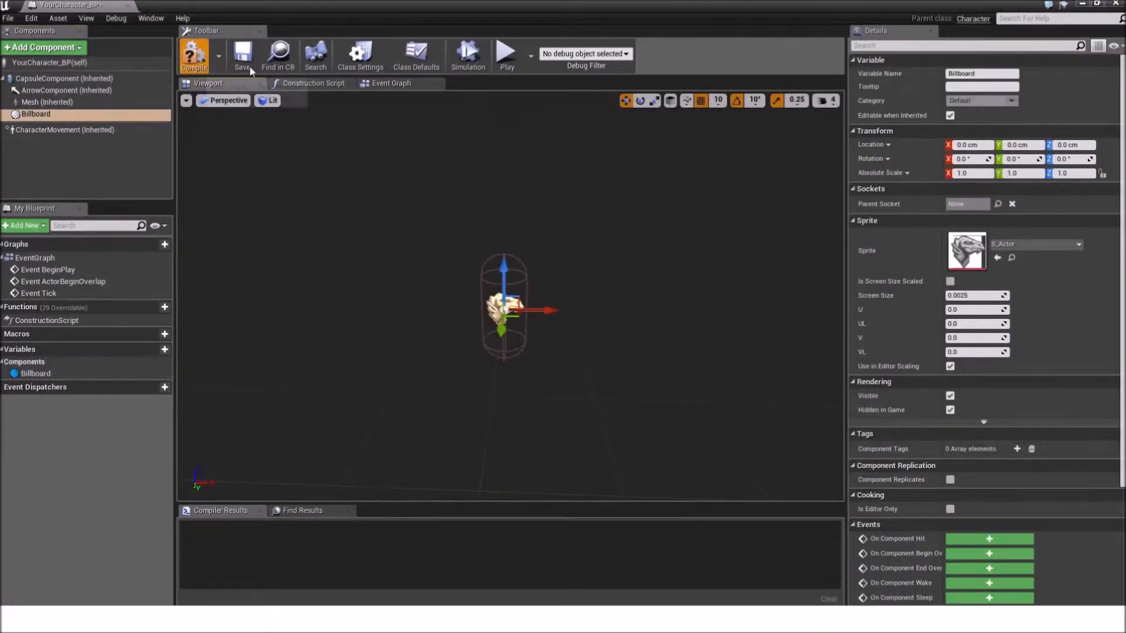
pyautogui.click(242, 55)
# Scale the Billboard component up uniformly to about 2.86, then compile and save the blueprint.
pyautogui.moveTo(434, 205); pyautogui.dragTo(436, 228, button='right')
pyautogui.press('r')
pyautogui.moveTo(500, 258); pyautogui.dragTo(542, 232)
pyautogui.click(193, 56)
pyautogui.click(242, 56)
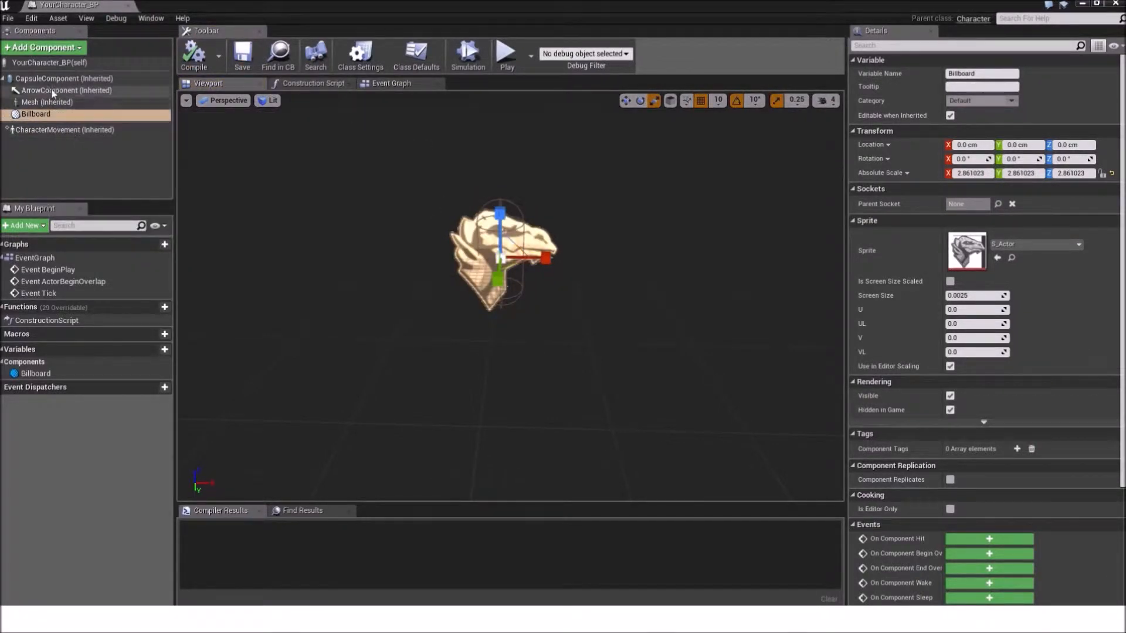
# Set the CapsuleComponent's half height to about 77 and radius to about 52.5 around the billboard, then compile and save.
pyautogui.click(73, 80)
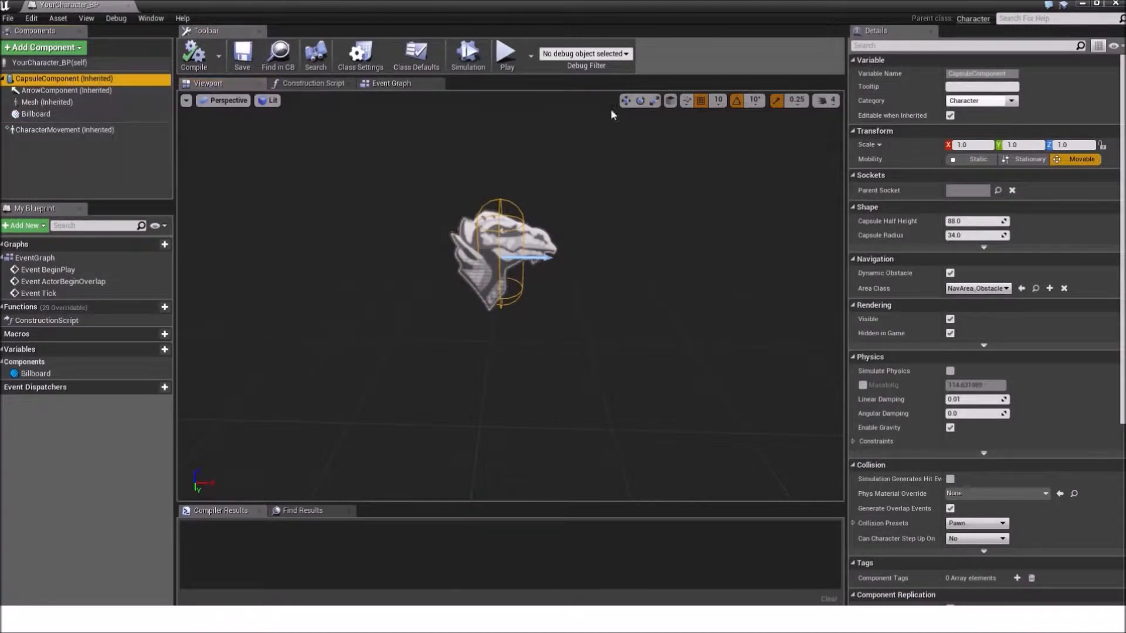
pyautogui.moveTo(974, 221)
pyautogui.mouseDown()
pyautogui.moveTo(921, 221)
pyautogui.moveTo(997, 236)
pyautogui.moveTo(981, 221)
pyautogui.moveTo(994, 221)
pyautogui.mouseUp()
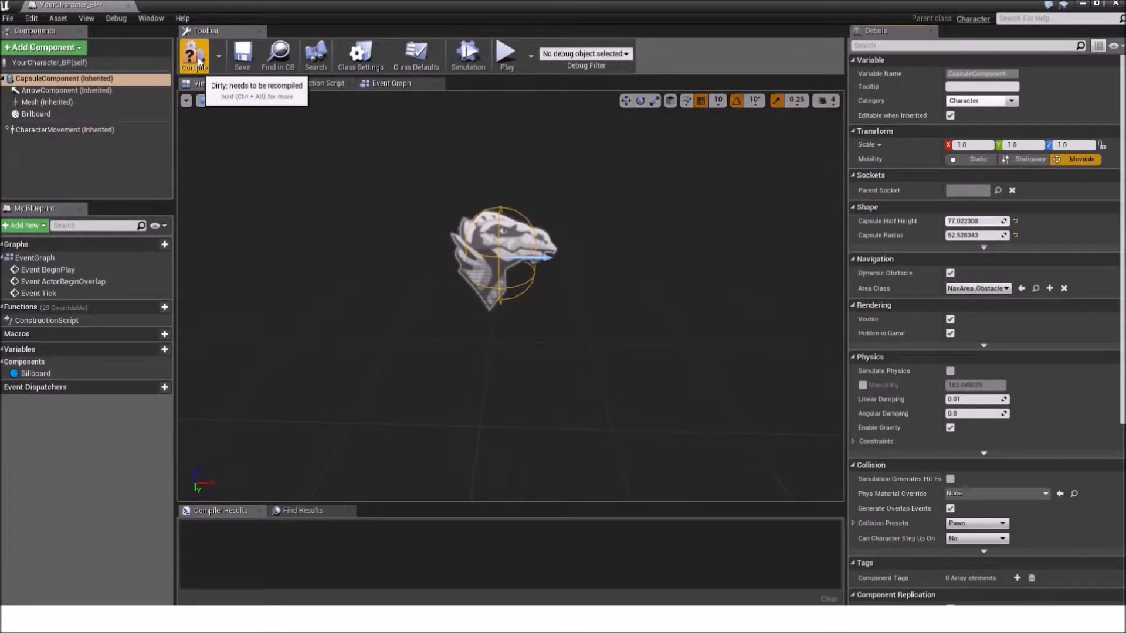
pyautogui.click(249, 63)
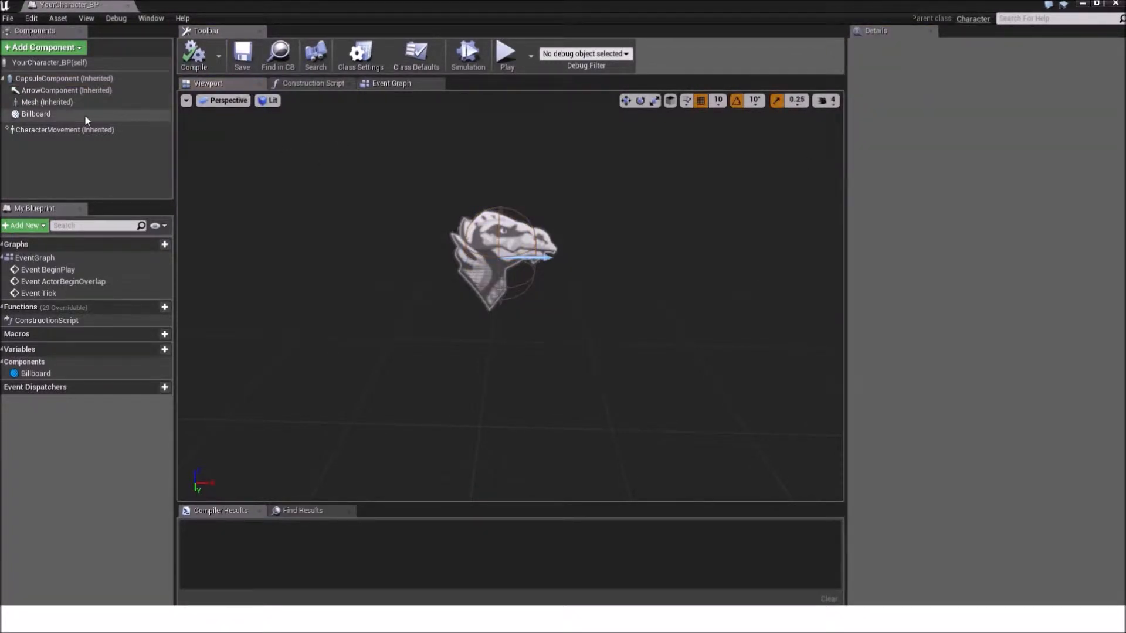
# Turn off Hidden in Game for the Billboard component, then compile and save the blueprint.
pyautogui.click(84, 114)
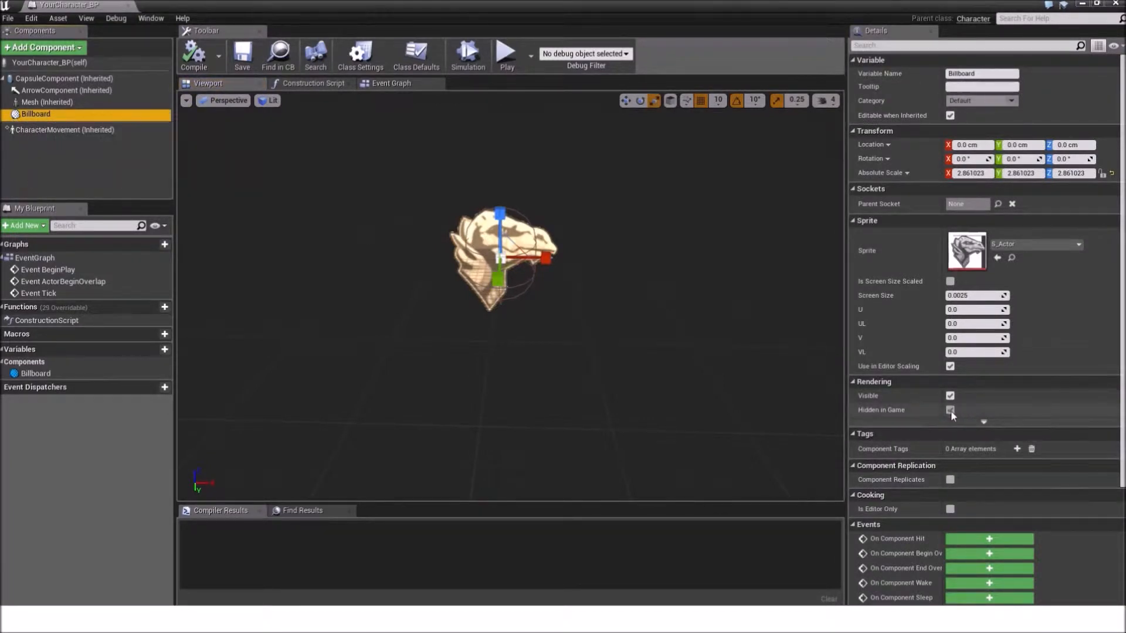
pyautogui.click(950, 411)
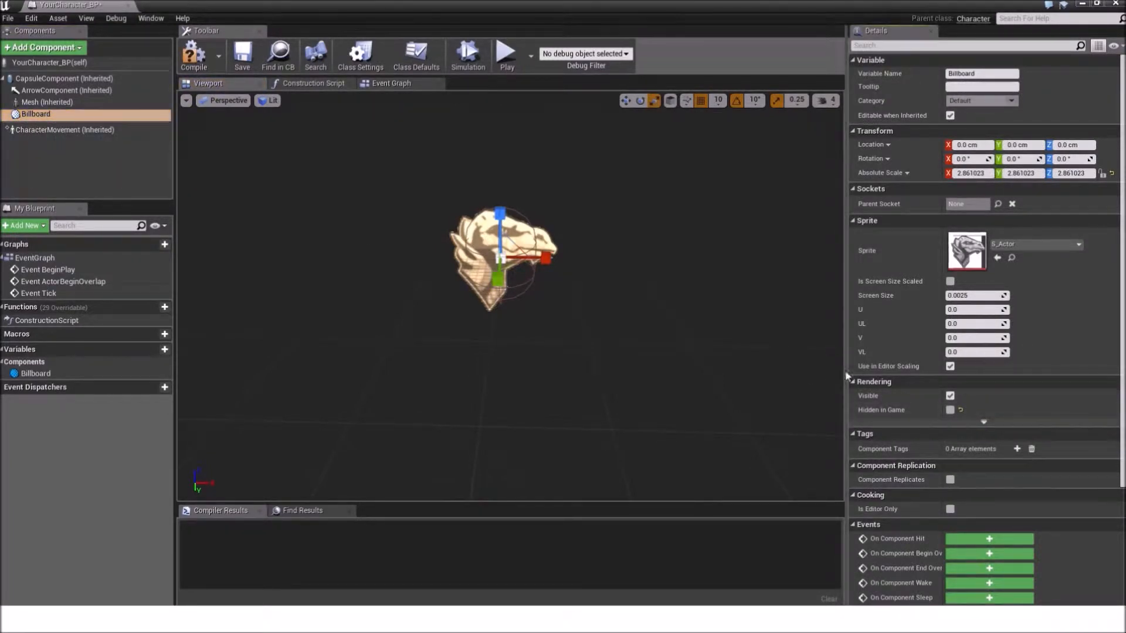
pyautogui.click(193, 57)
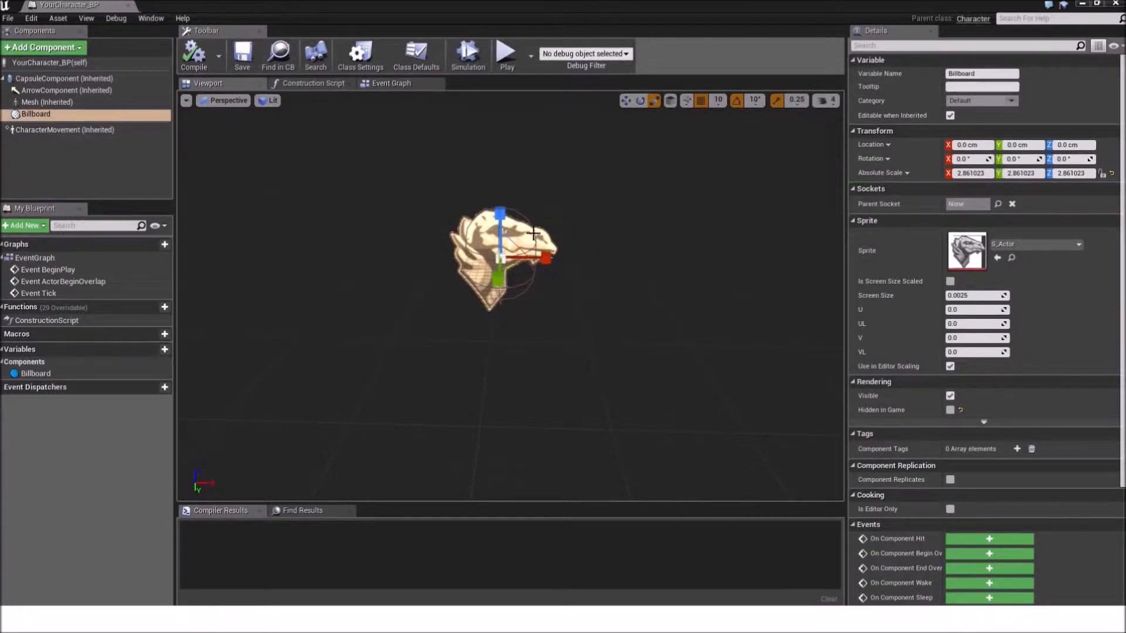
pyautogui.click(252, 56)
# Examine the billboard sprite and the capsule around it from several viewing angles and distances.
pyautogui.moveTo(465, 320); pyautogui.dragTo(546, 317, button='right')
pyautogui.click(467, 305)
pyautogui.moveTo(422, 241); pyautogui.dragTo(549, 231)
pyautogui.moveTo(570, 314)
pyautogui.mouseDown(button='right')
pyautogui.moveTo(610, 323)
pyautogui.moveTo(571, 314)
pyautogui.mouseUp(button='right')
pyautogui.scroll(2, 571, 316)
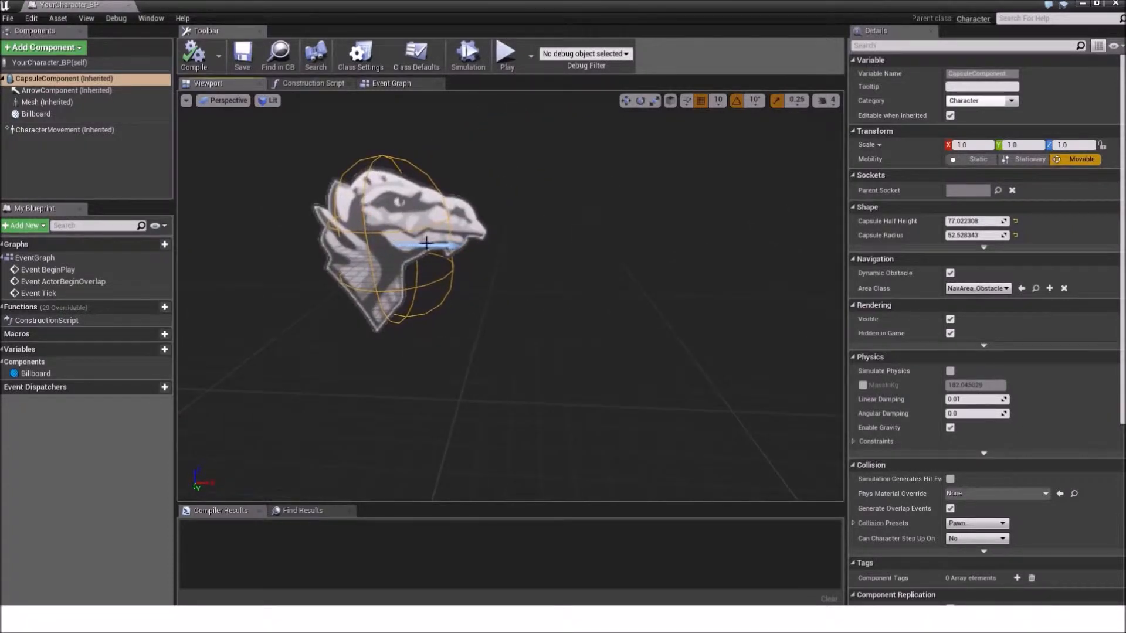
pyautogui.moveTo(652, 261); pyautogui.dragTo(563, 205, button='right')
pyautogui.moveTo(569, 349); pyautogui.dragTo(533, 373, button='right')
pyautogui.moveTo(373, 230); pyautogui.dragTo(422, 230, button='right')
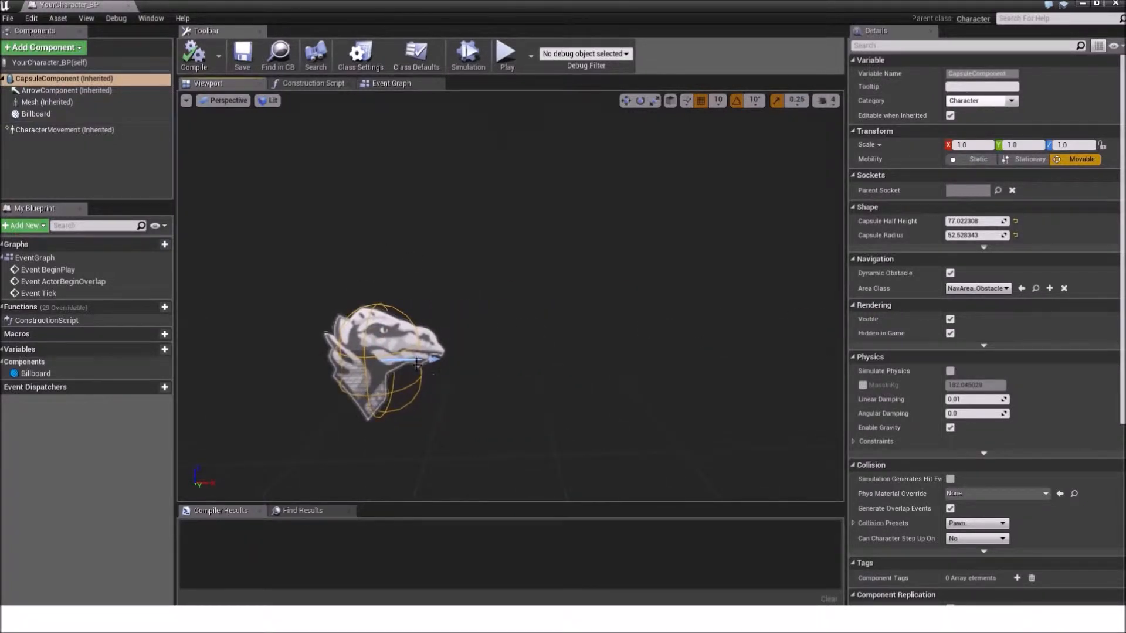
pyautogui.moveTo(416, 361); pyautogui.dragTo(484, 293, button='right')
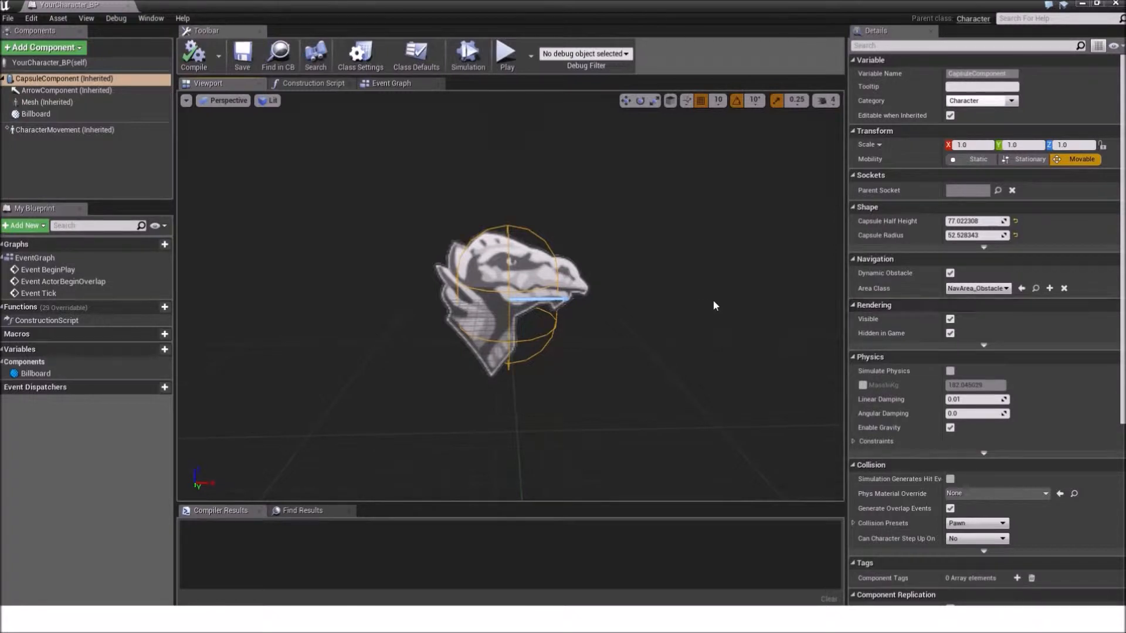
pyautogui.moveTo(566, 264)
pyautogui.mouseDown(button='right')
pyautogui.moveTo(592, 264)
pyautogui.moveTo(567, 264)
pyautogui.mouseUp(button='right')
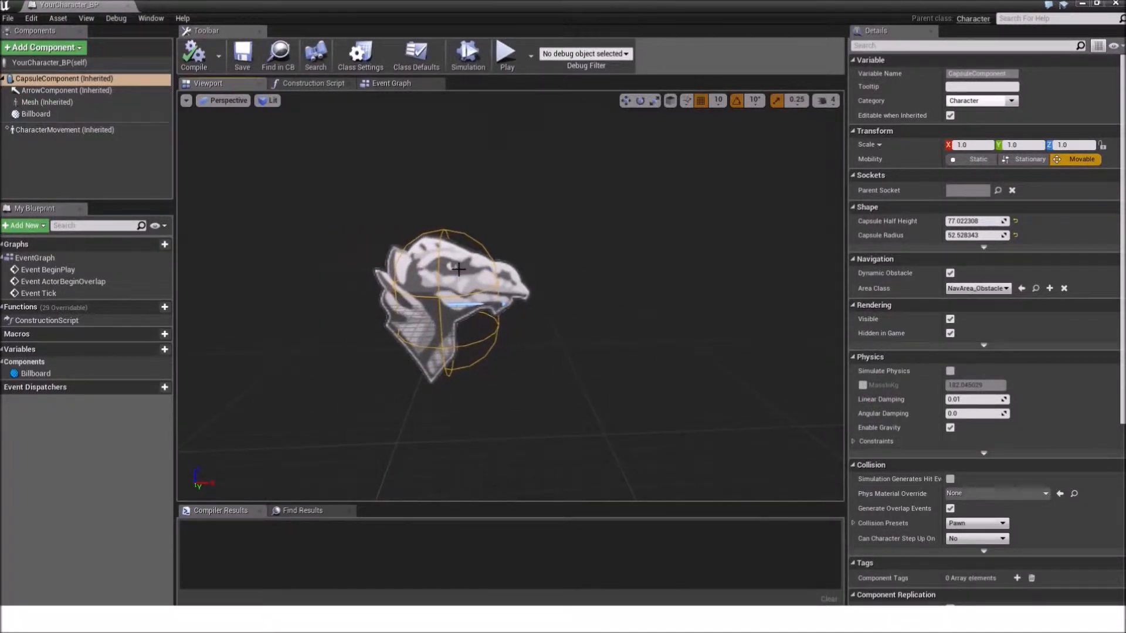
pyautogui.moveTo(389, 276); pyautogui.dragTo(500, 271, button='right')
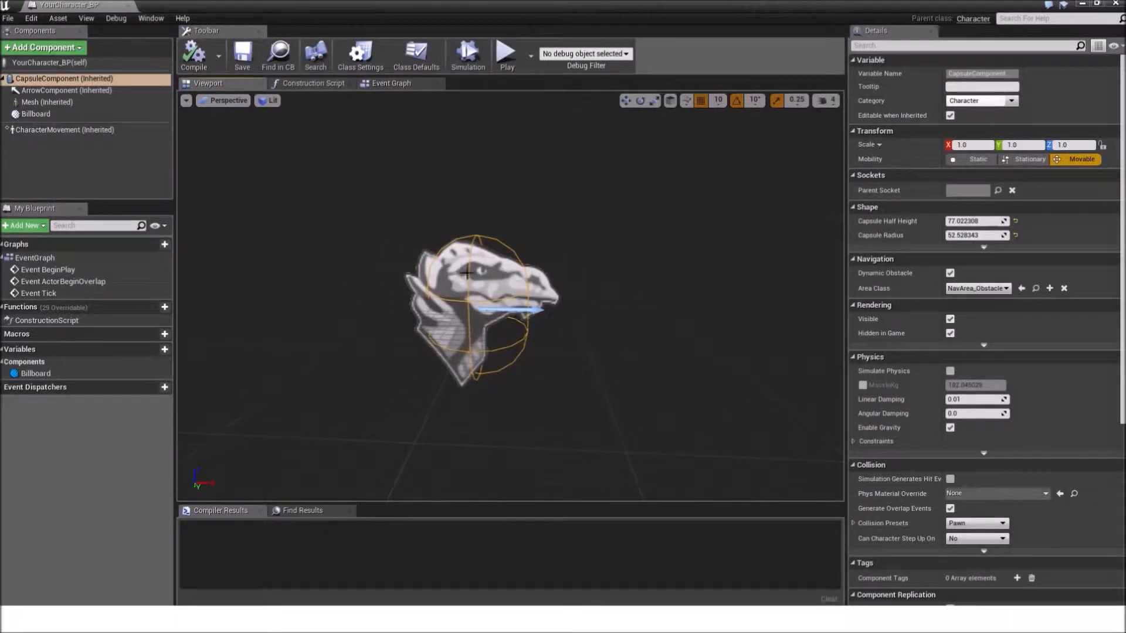
# Add a Spring Arm component to the character with its default name, then compile and save the blueprint.
pyautogui.scroll(-5, 575, 300)
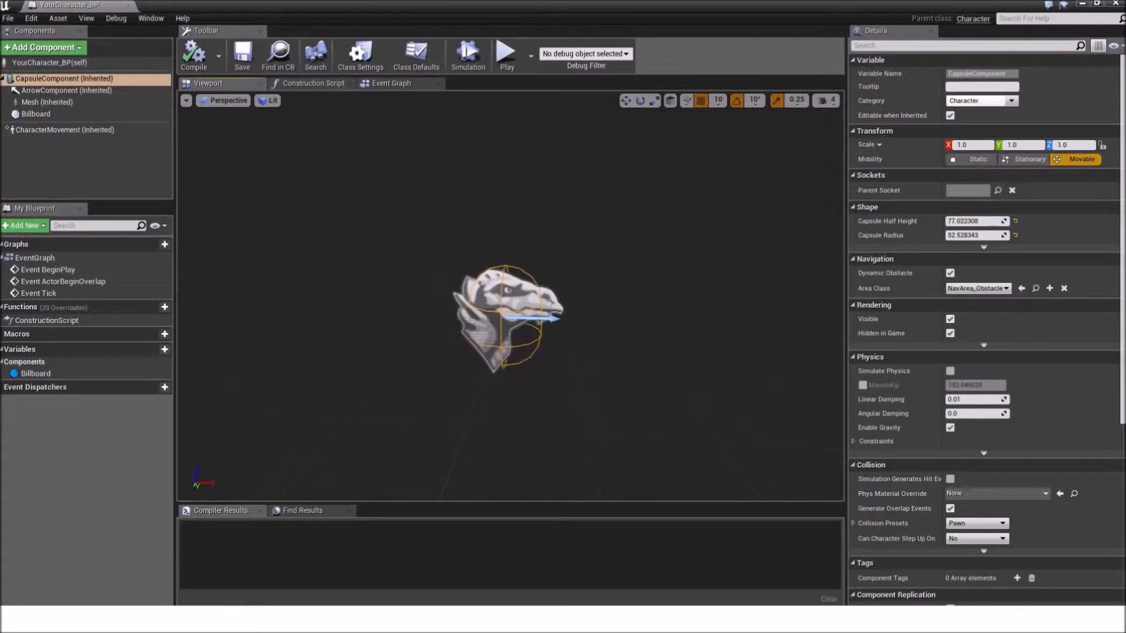
pyautogui.click(243, 55)
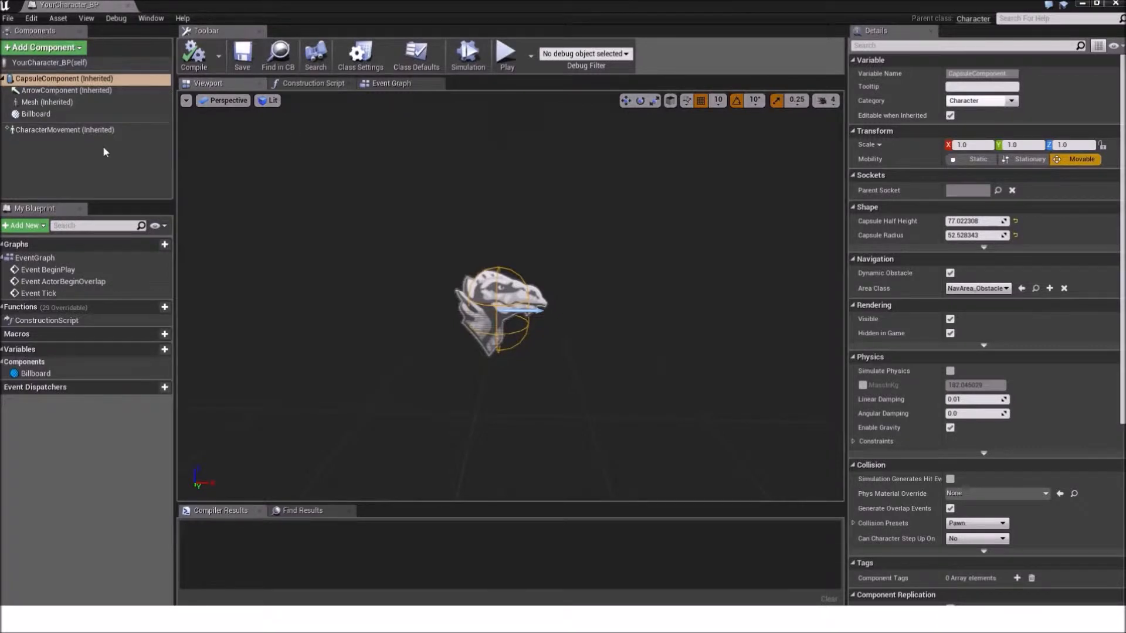
pyautogui.click(48, 175)
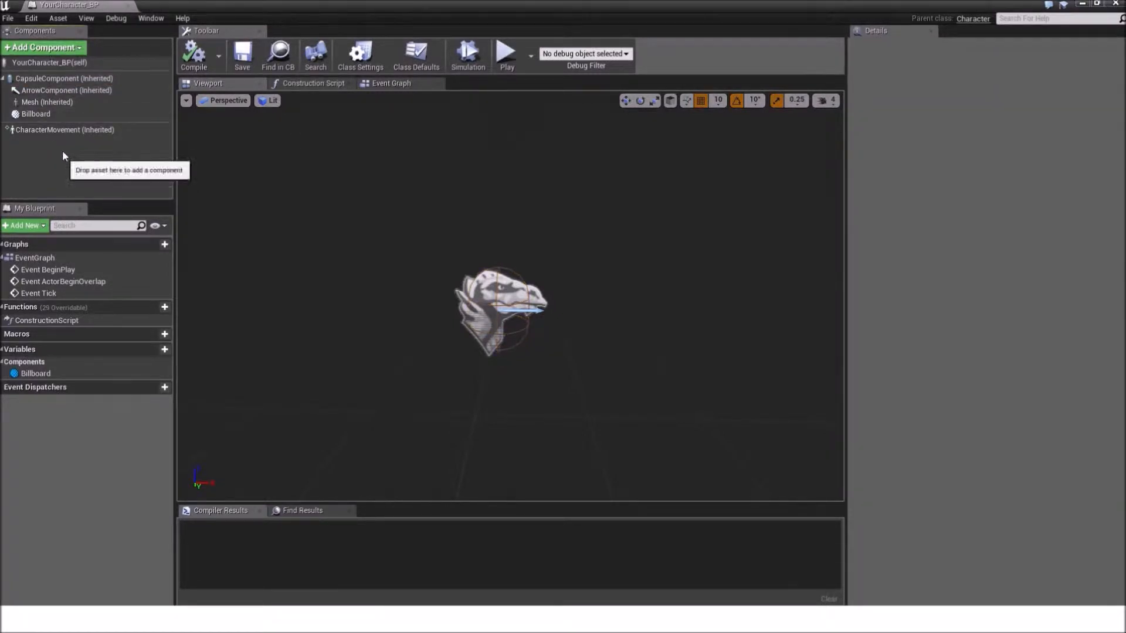
pyautogui.click(40, 48)
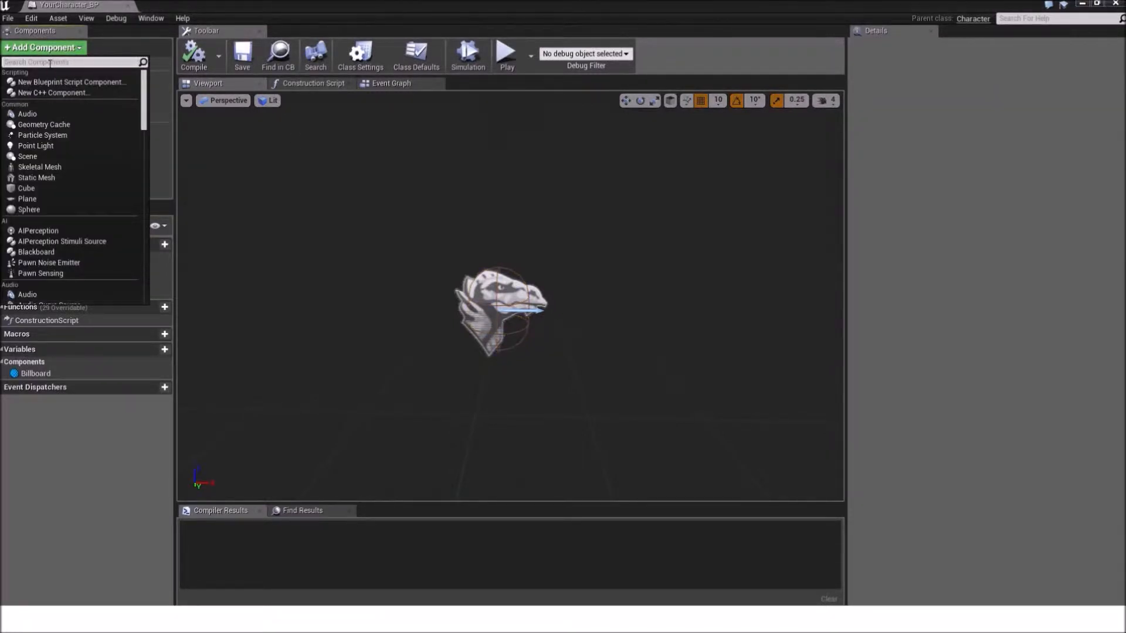
pyautogui.write('spring')
pyautogui.press('Return')
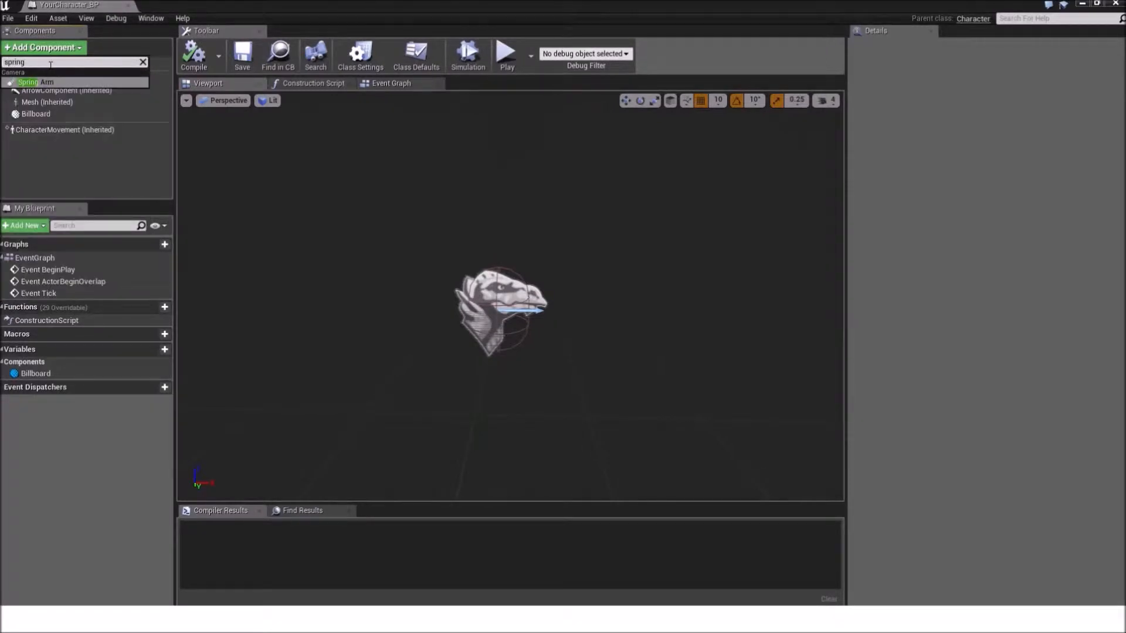
pyautogui.click(196, 57)
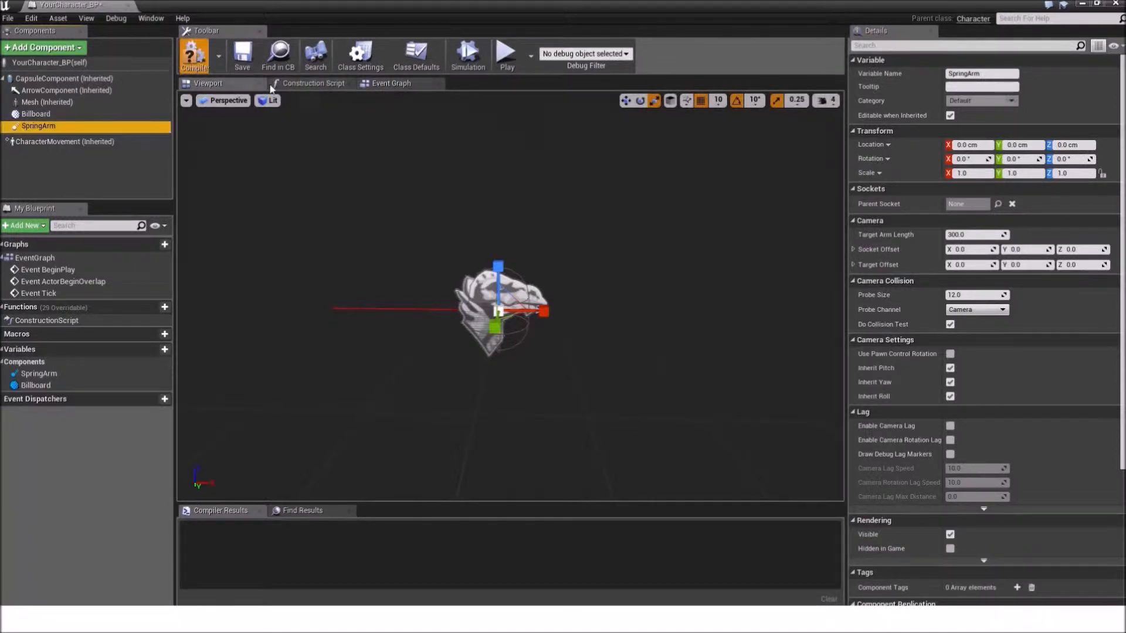
pyautogui.click(244, 59)
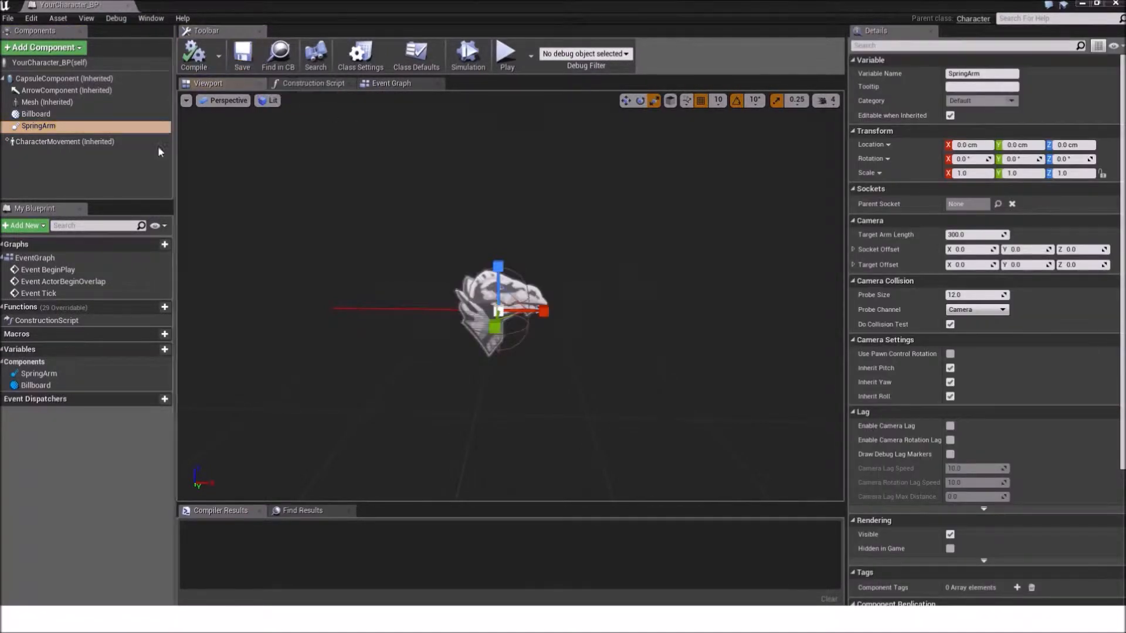
# Add a Camera component as a child of the SpringArm, then compile and save the blueprint.
pyautogui.click(89, 180)
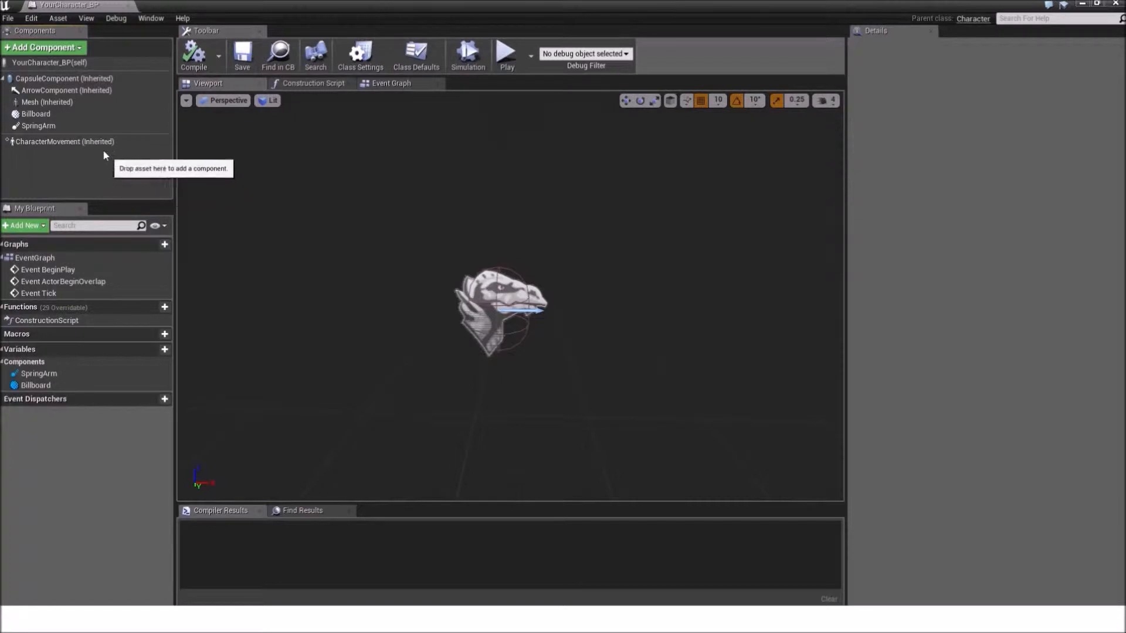
pyautogui.click(60, 126)
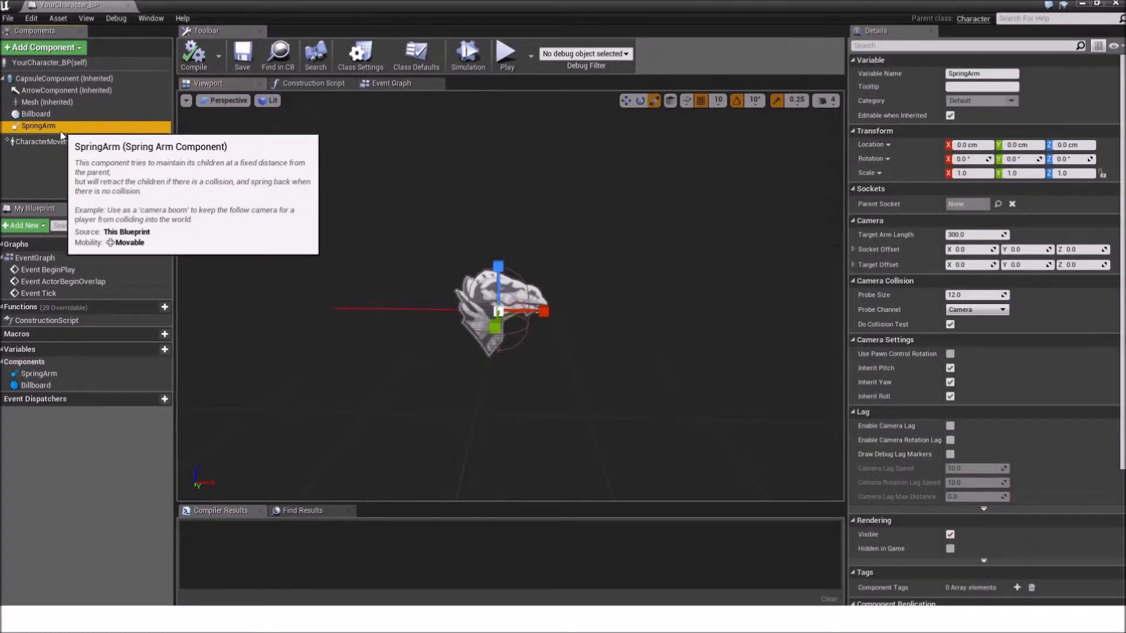
pyautogui.click(45, 50)
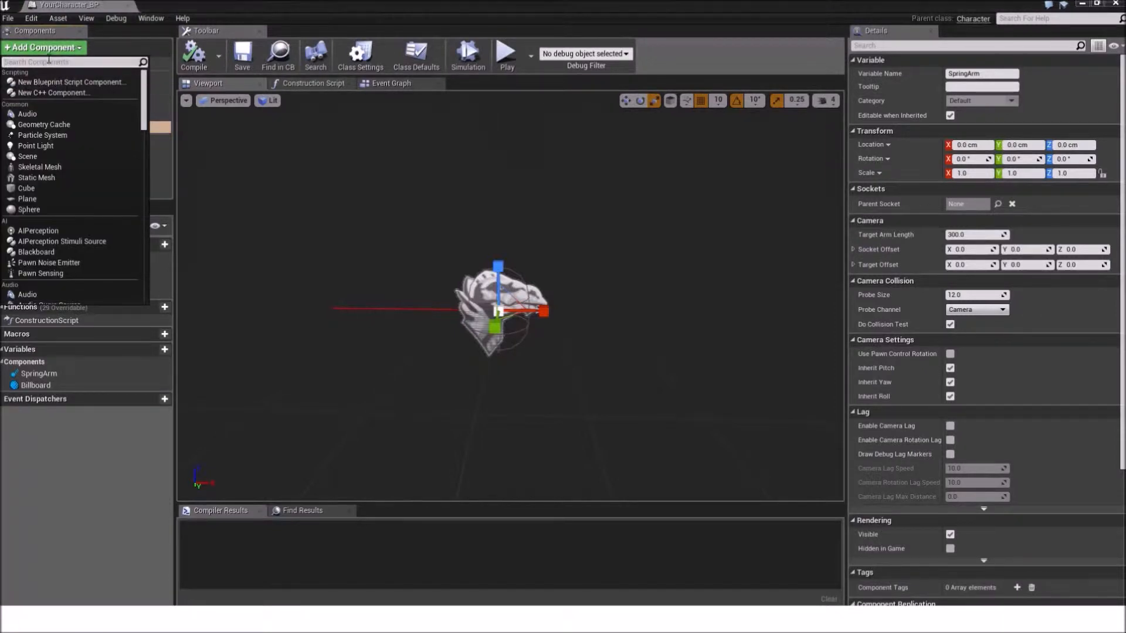
pyautogui.write('camera')
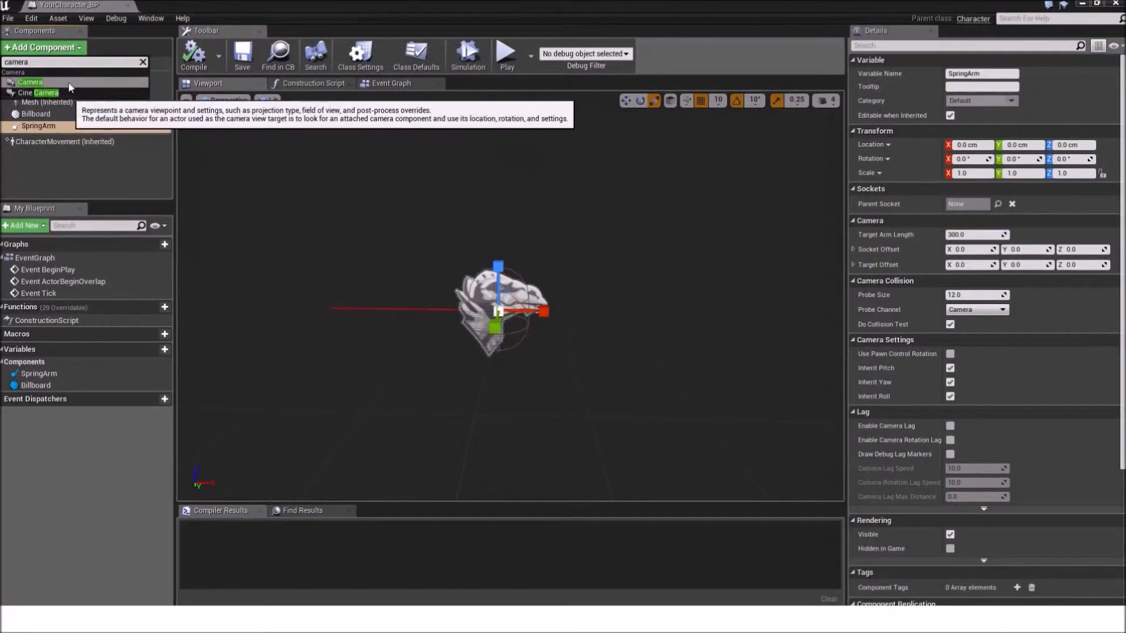
pyautogui.click(68, 82)
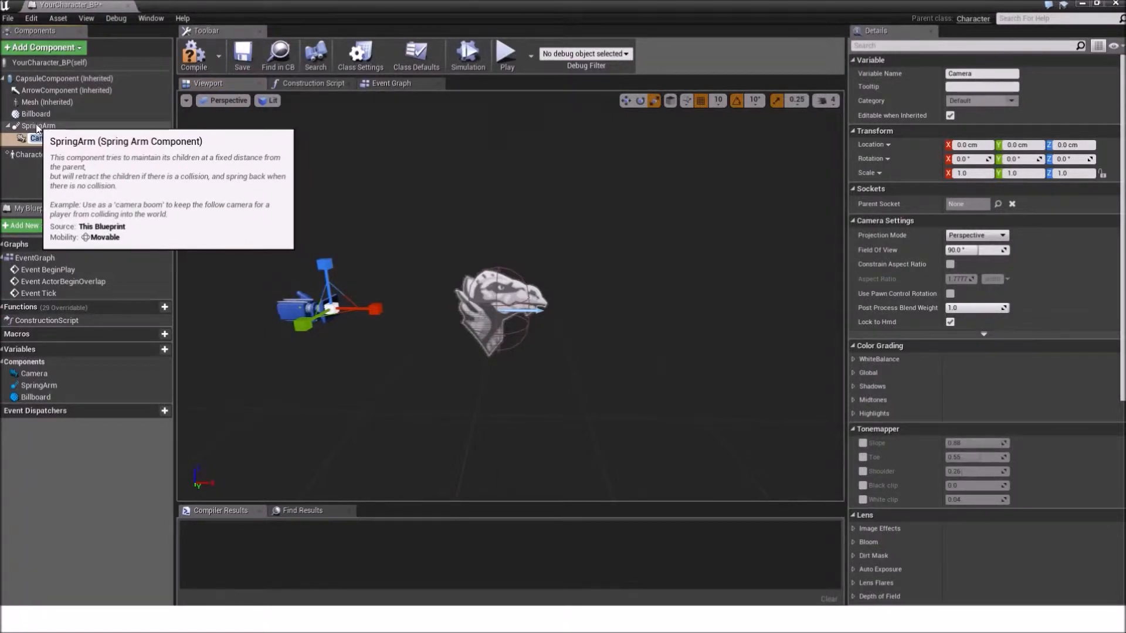
pyautogui.press('Return')
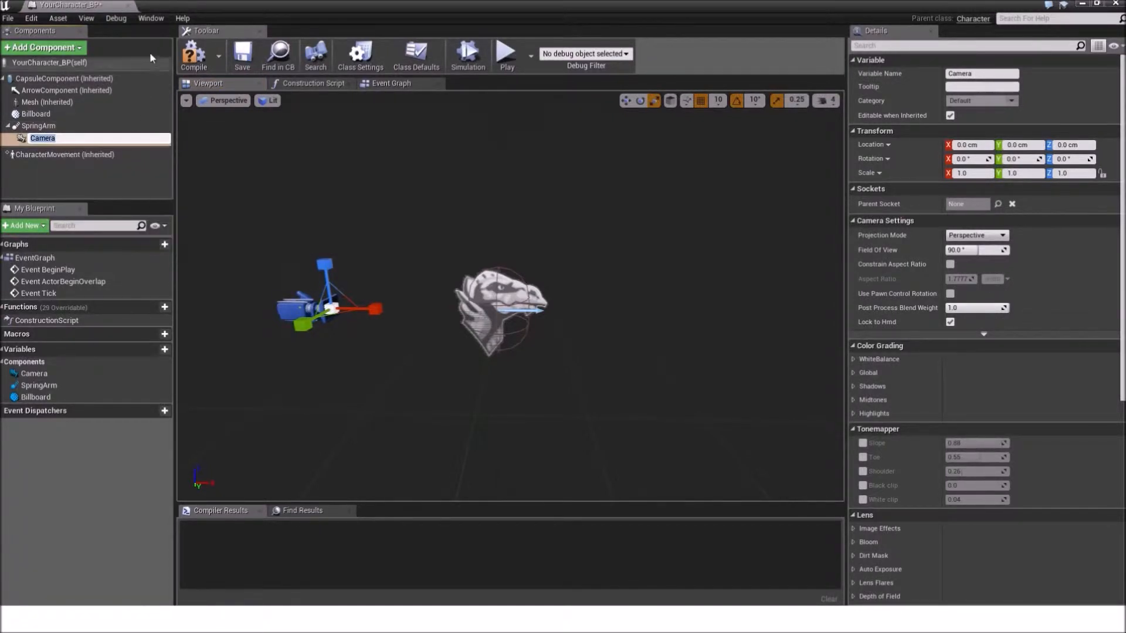
pyautogui.click(199, 67)
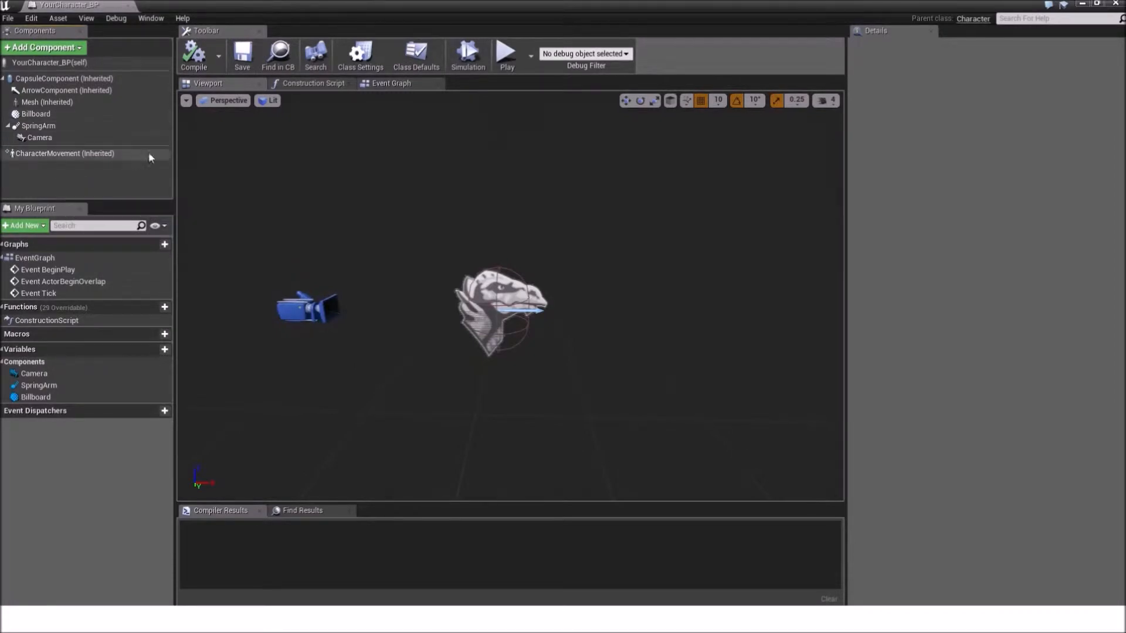
# Add a second Camera component directly to the character, outside the SpringArm.
pyautogui.click(46, 48)
pyautogui.write('cam')
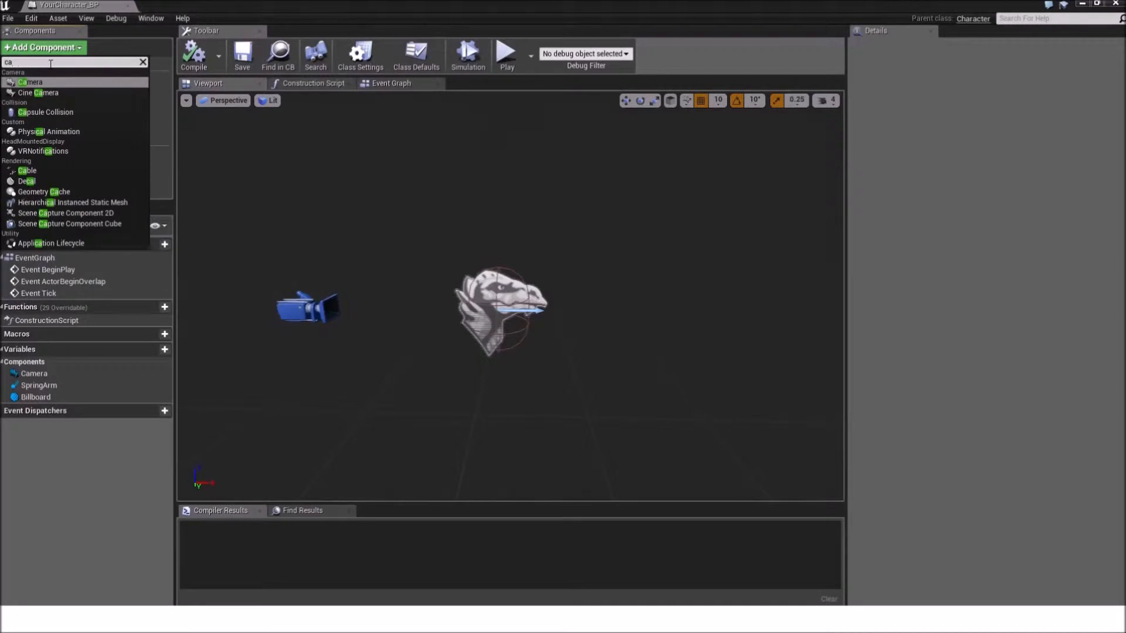
pyautogui.click(40, 83)
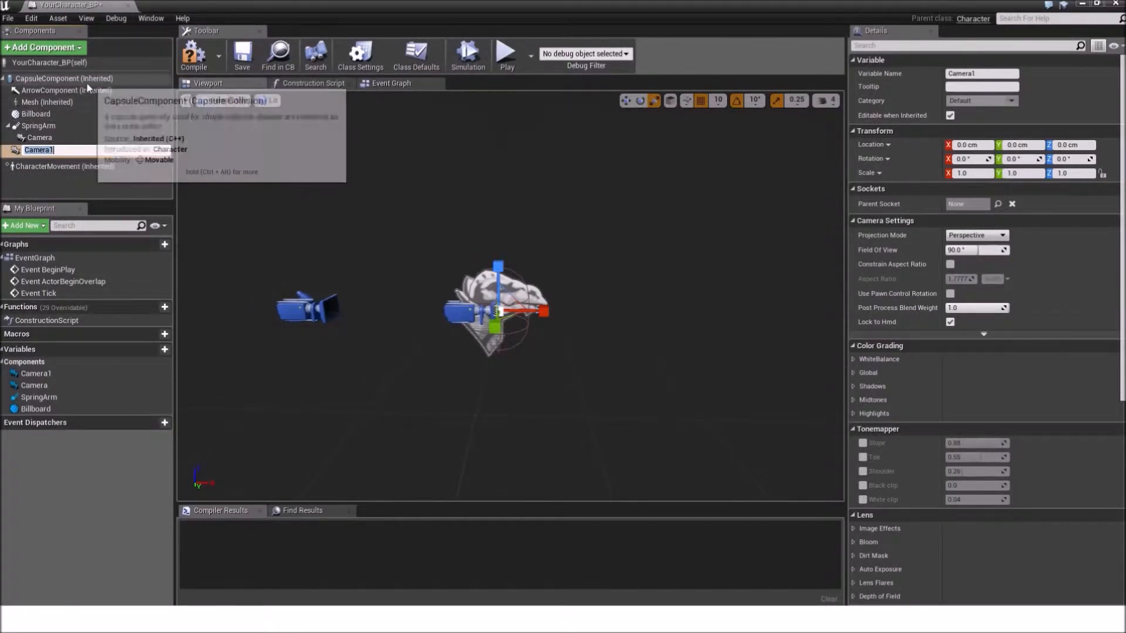
# Delete the second camera, Camera1, then compile and save the blueprint.
pyautogui.click(68, 186)
pyautogui.click(35, 149)
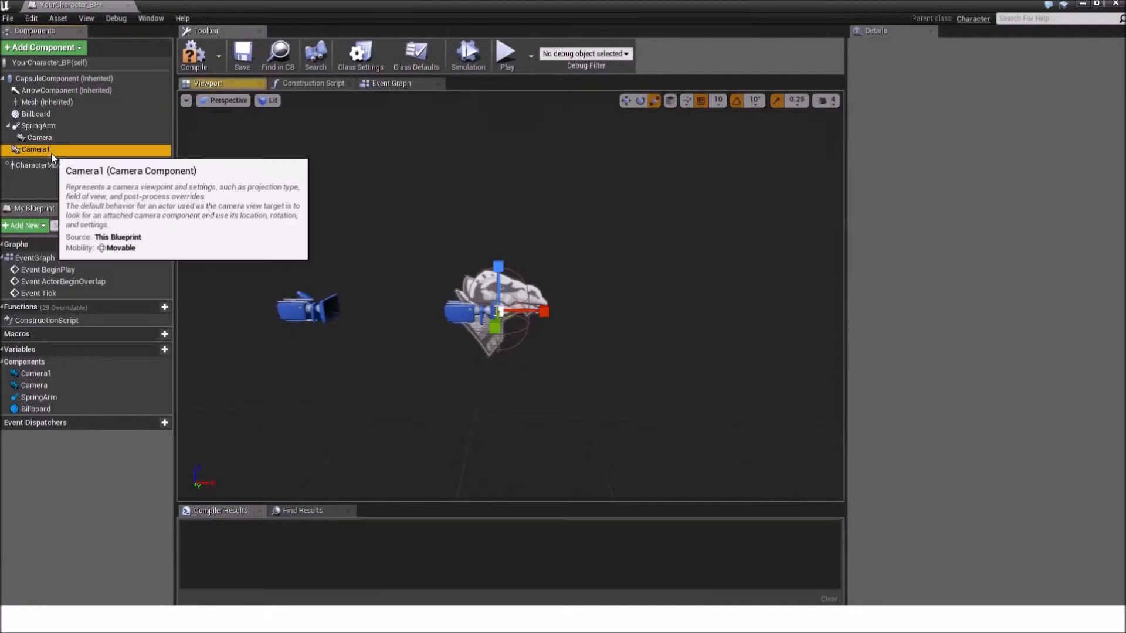
pyautogui.press('Delete')
pyautogui.click(193, 57)
pyautogui.click(241, 54)
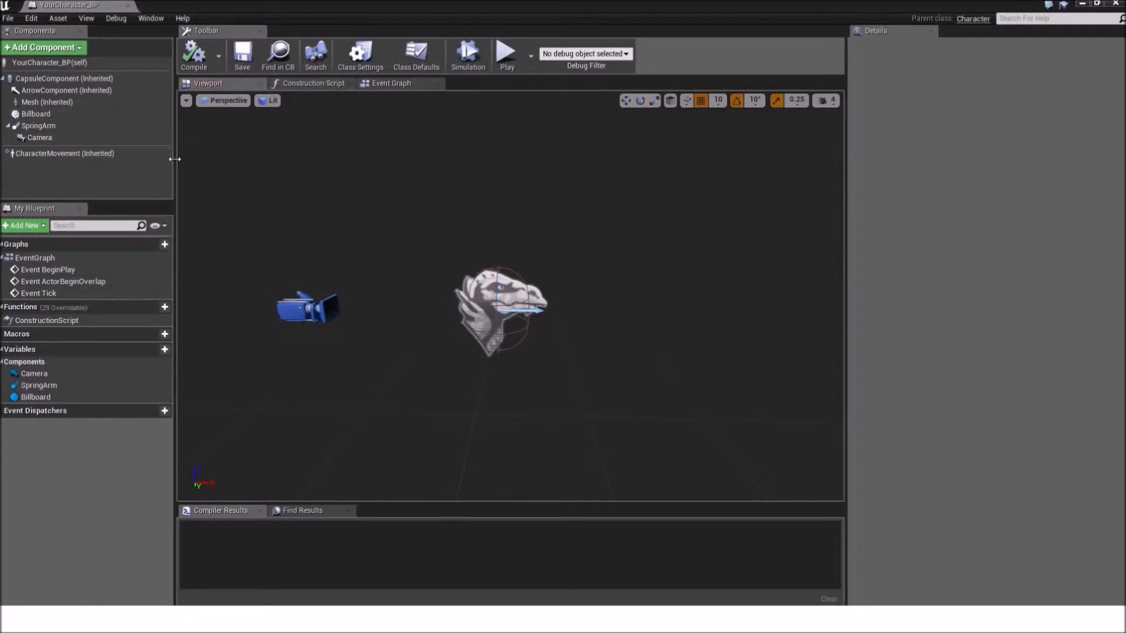
# Rotate the SpringArm to -90 degrees around the Z axis so the camera views the character from the side.
pyautogui.click(59, 126)
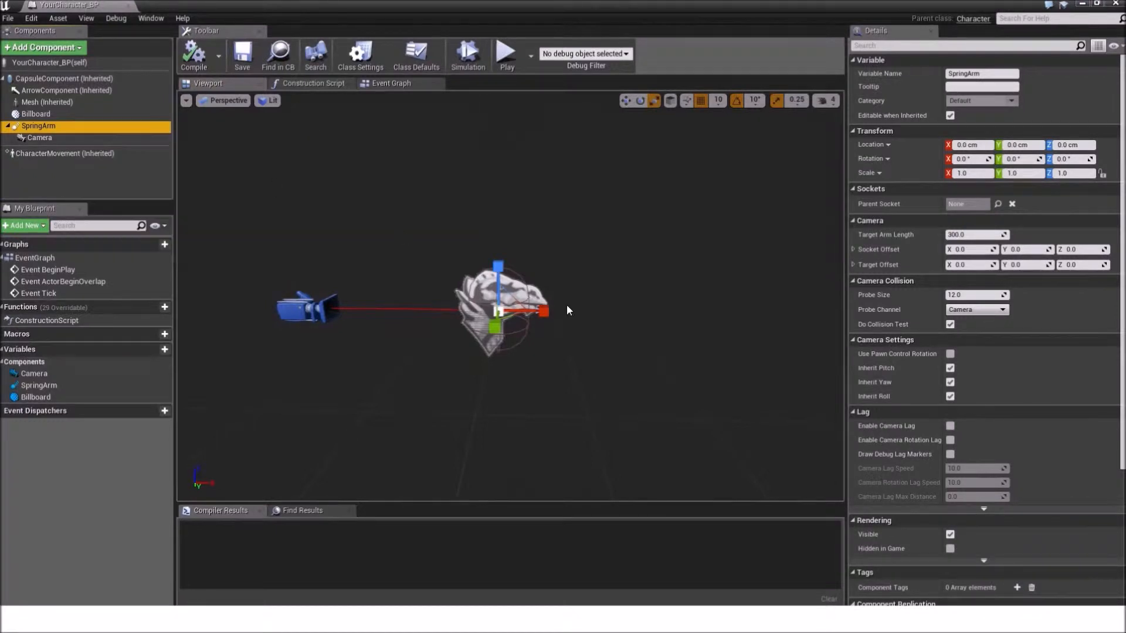
pyautogui.moveTo(709, 269); pyautogui.dragTo(655, 284, button='right')
pyautogui.press('e')
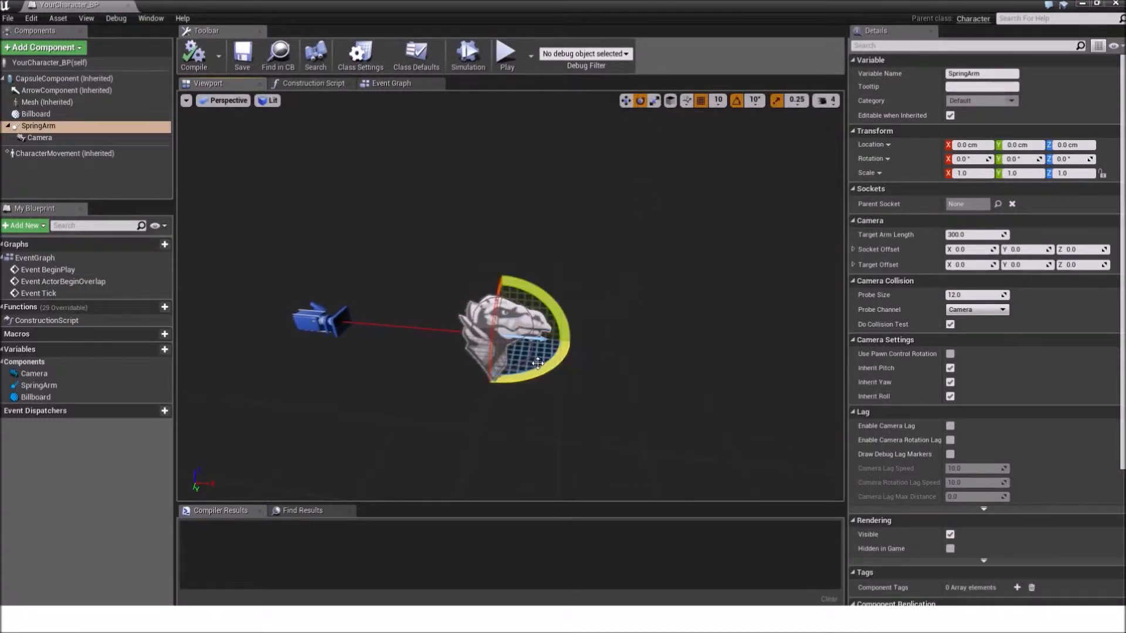
pyautogui.moveTo(531, 368); pyautogui.dragTo(454, 352)
pyautogui.moveTo(669, 389); pyautogui.dragTo(531, 296)
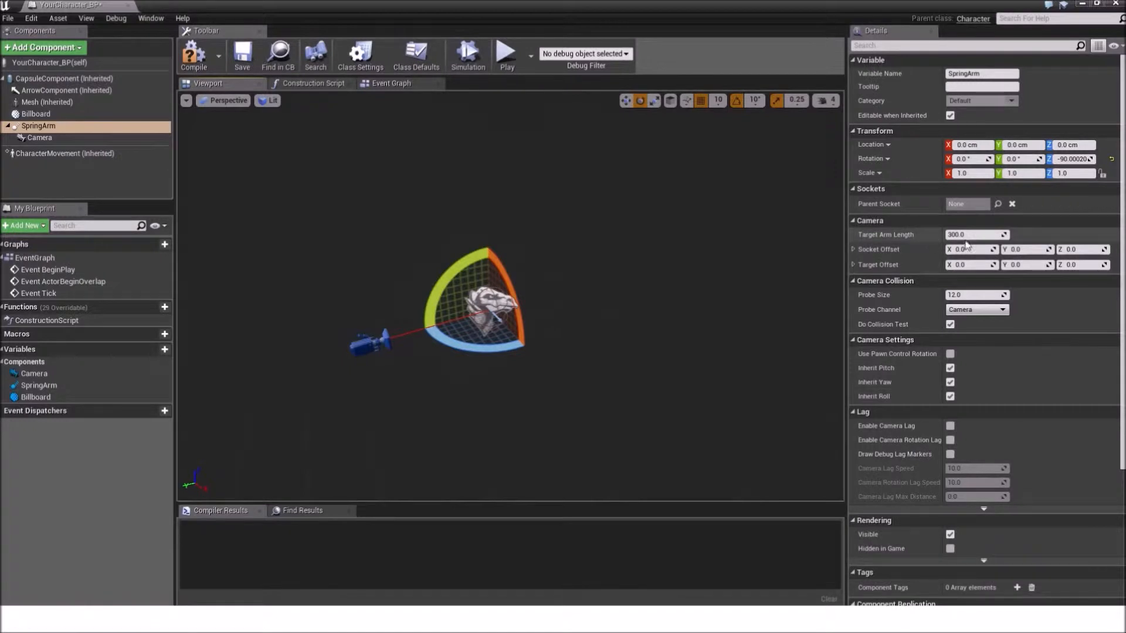
# Set the SpringArm's Target Arm Length to about 1138, then compile and save the blueprint.
pyautogui.moveTo(967, 234); pyautogui.dragTo(997, 235)
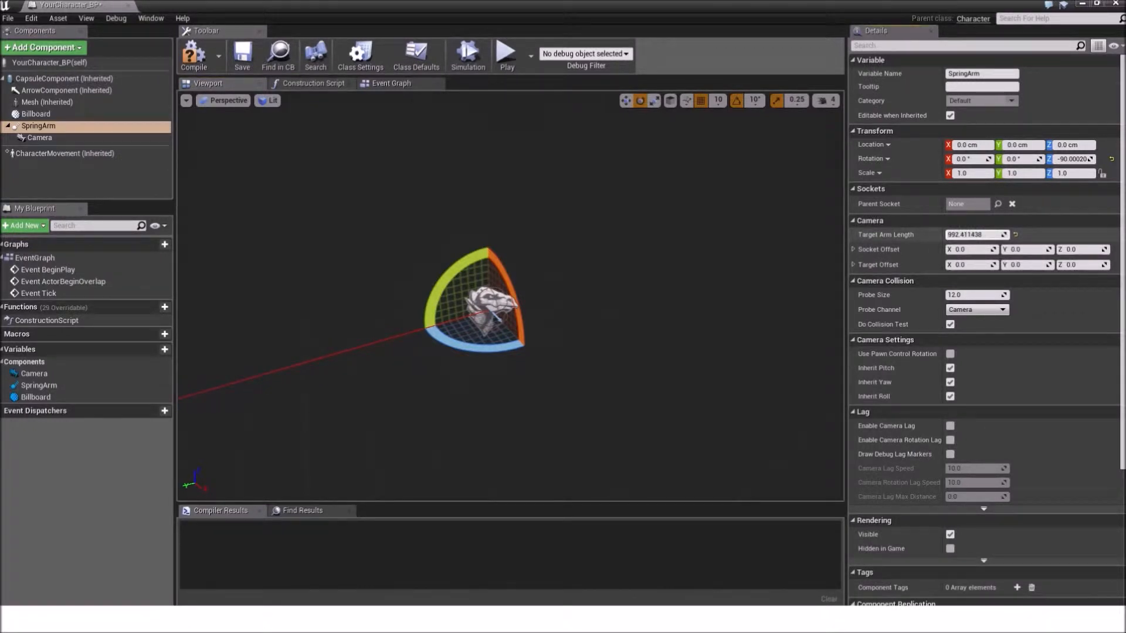
pyautogui.moveTo(645, 281); pyautogui.dragTo(560, 319)
pyautogui.click(209, 71)
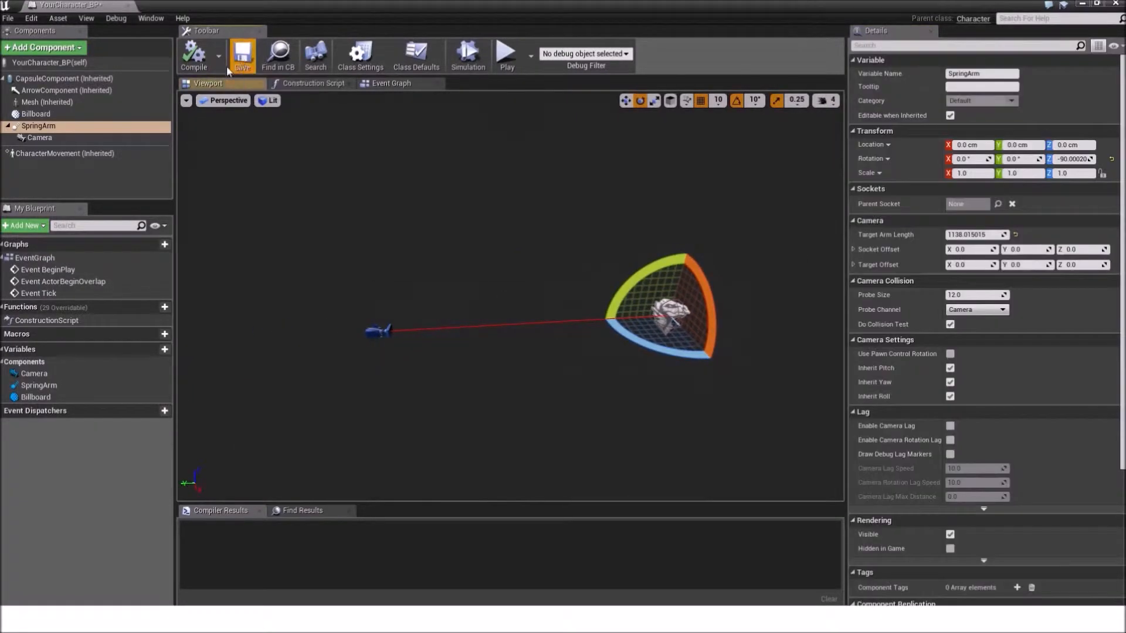
pyautogui.click(36, 114)
pyautogui.click(53, 129)
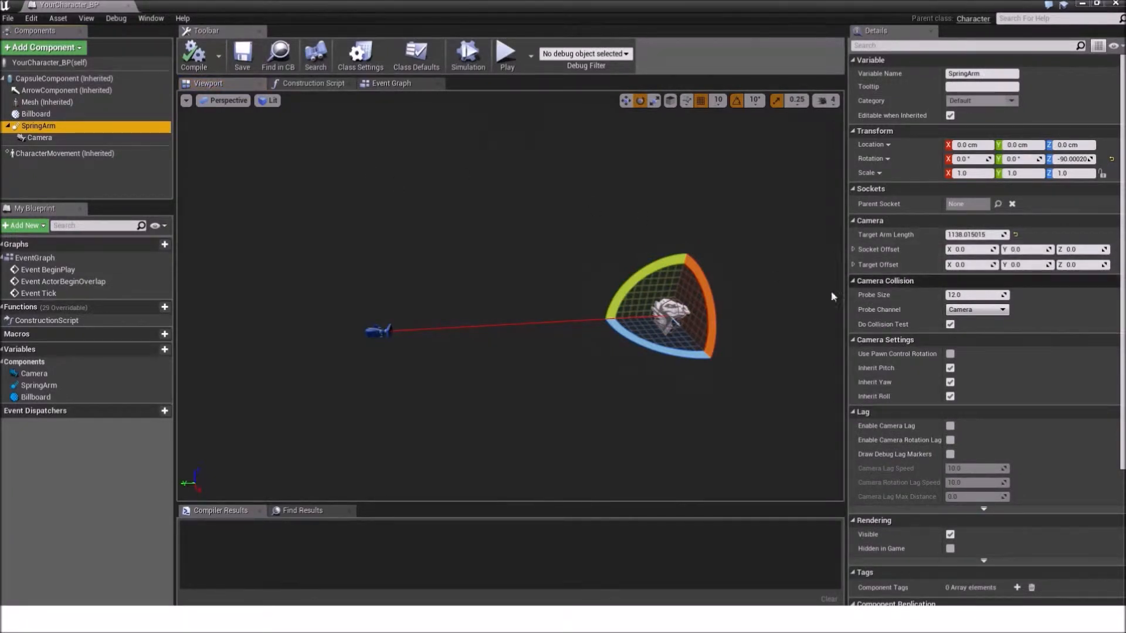
pyautogui.click(242, 66)
# Enable Camera Lag on the SpringArm, set Camera Lag Speed to 6, then compile and save the blueprint.
pyautogui.scroll(-2, 1033, 332)
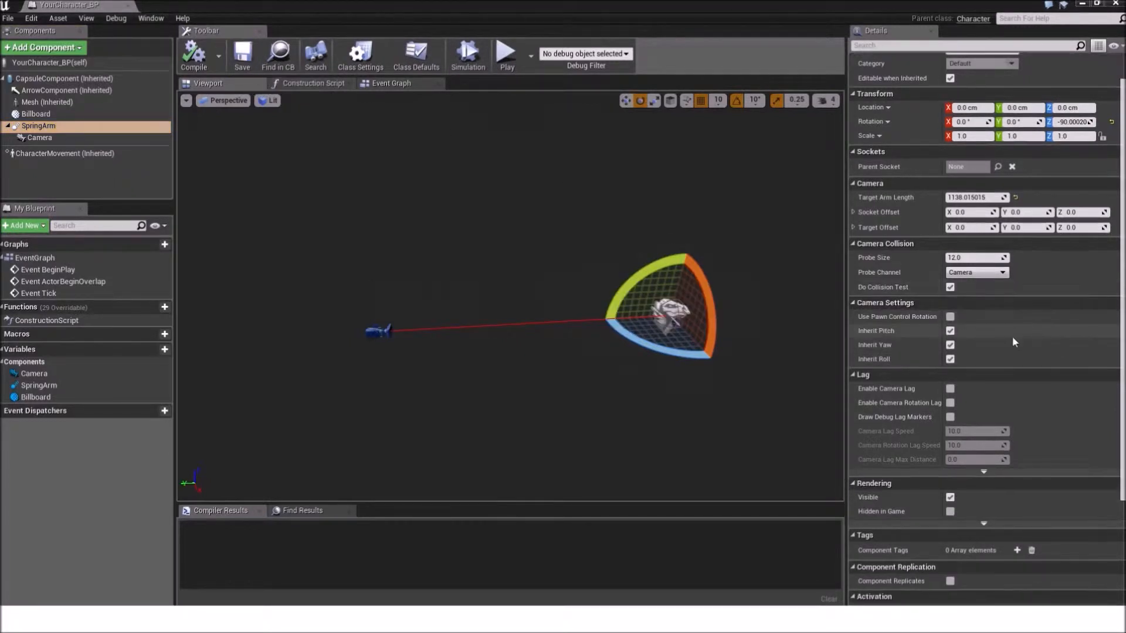
pyautogui.scroll(-4, 995, 301)
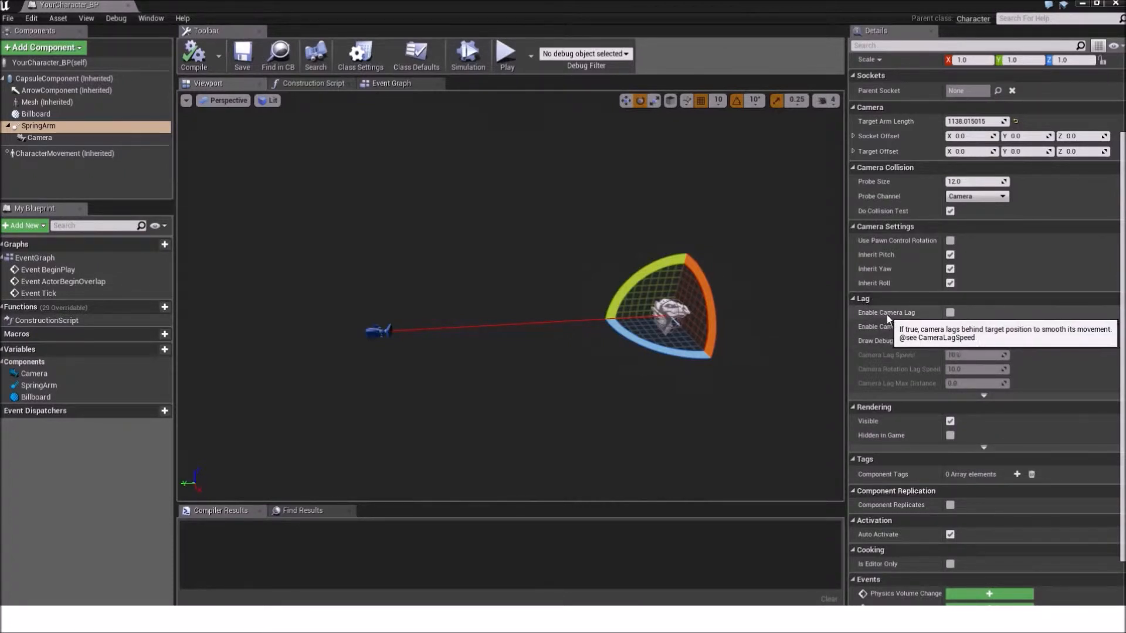
pyautogui.click(950, 312)
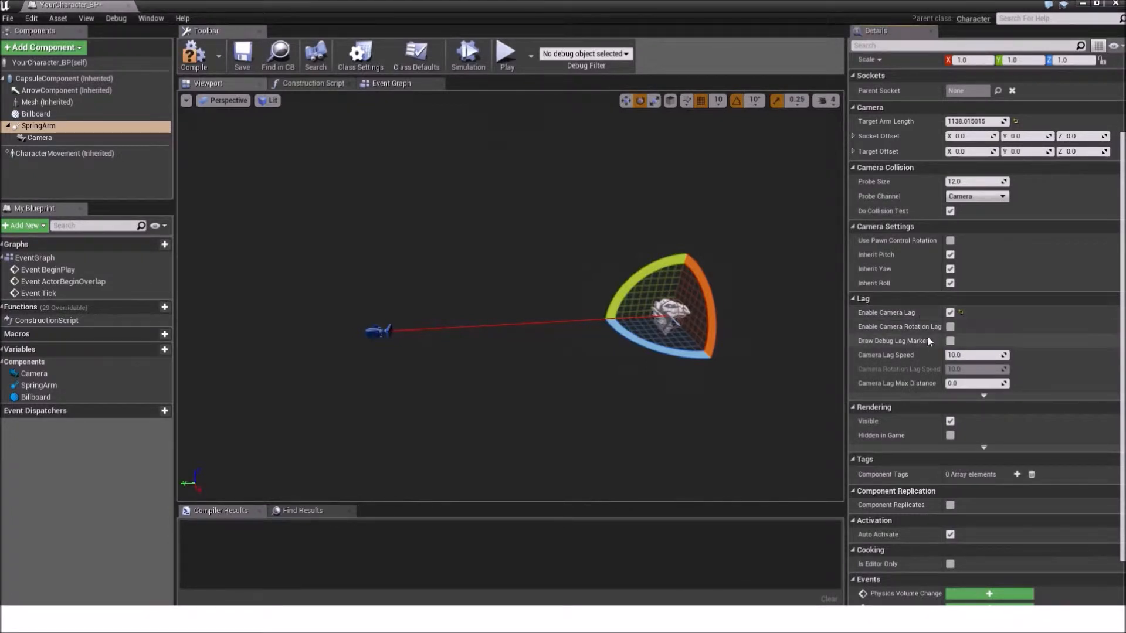
pyautogui.click(946, 355)
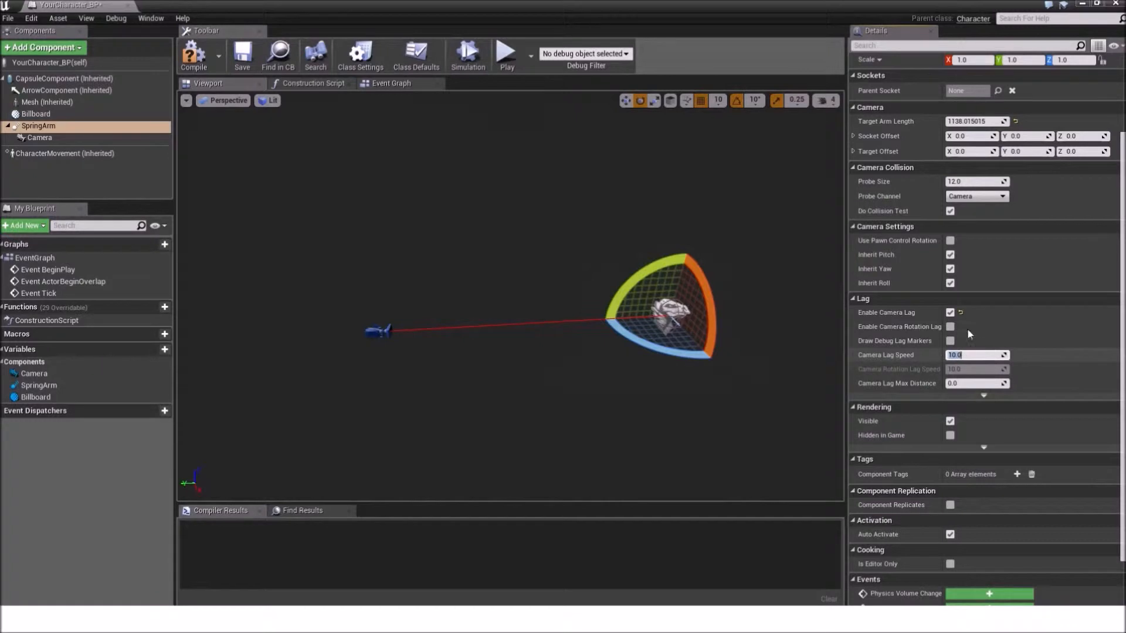
pyautogui.write('6')
pyautogui.press('Return')
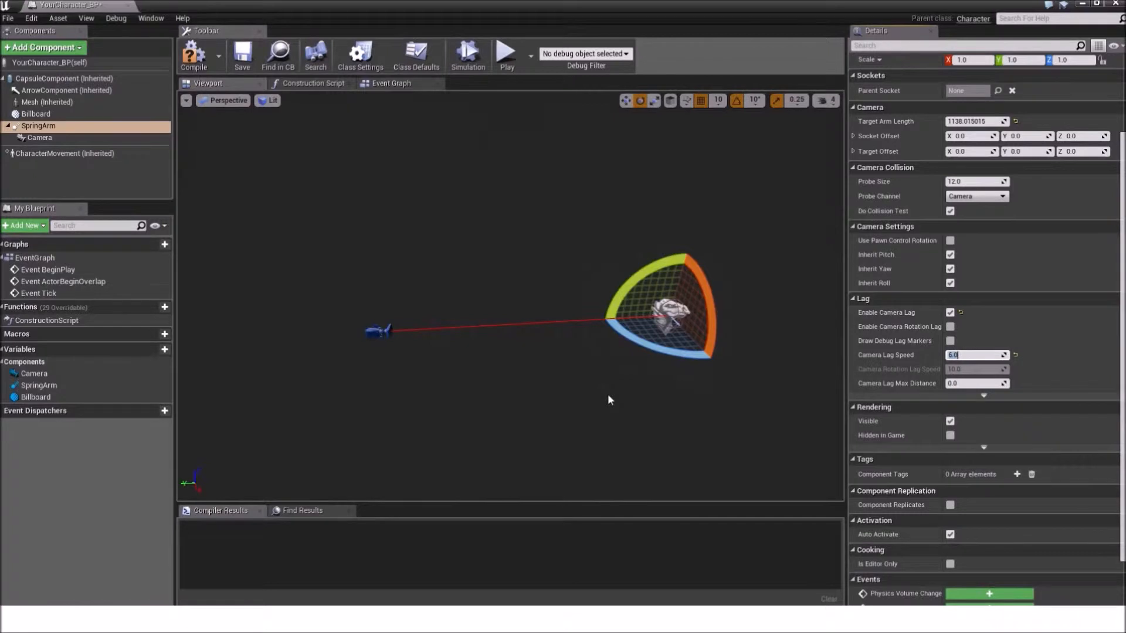
pyautogui.click(194, 54)
pyautogui.click(132, 128)
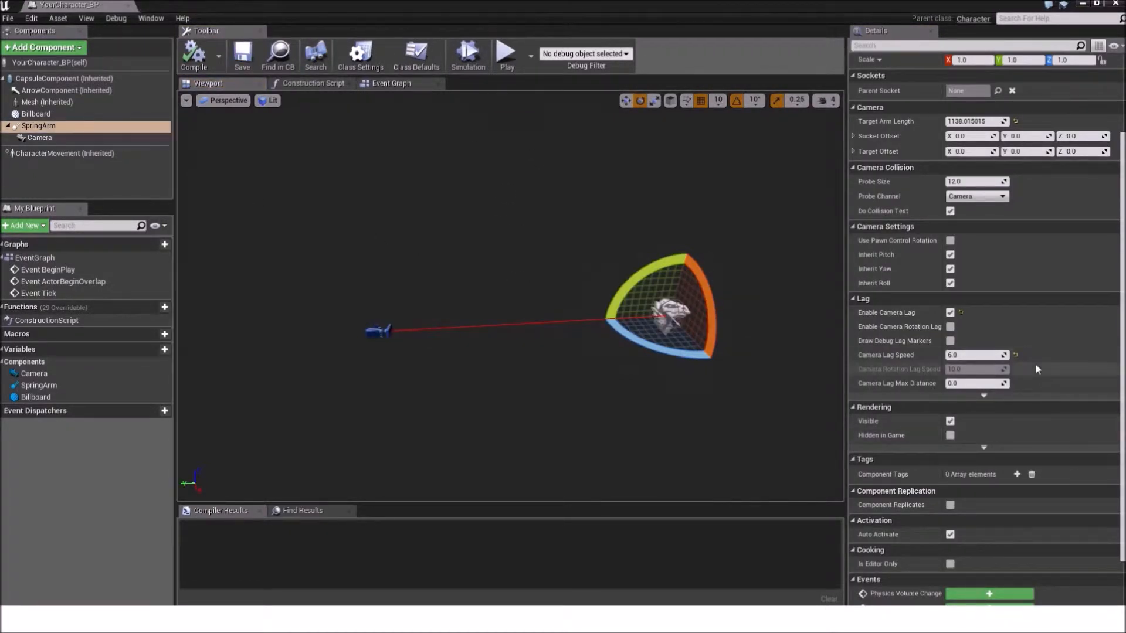
# Close the YourCharacter_BP blueprint editor and return to the level editor.
pyautogui.scroll(3, 1026, 352)
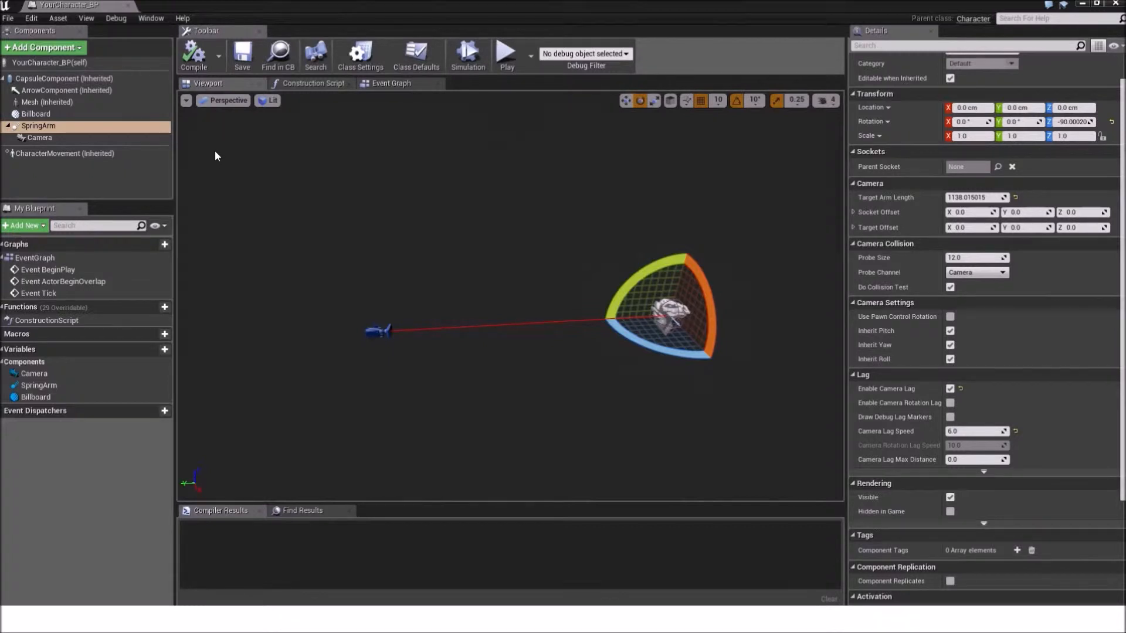
pyautogui.scroll(1, 938, 374)
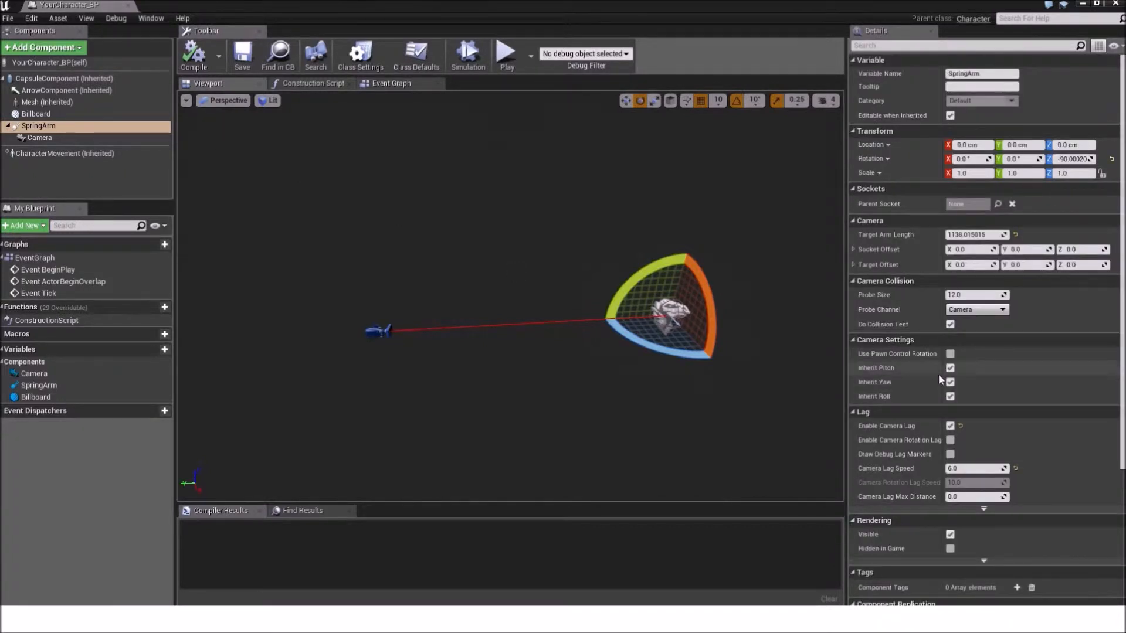
pyautogui.scroll(-3, 912, 370)
pyautogui.scroll(5, 917, 369)
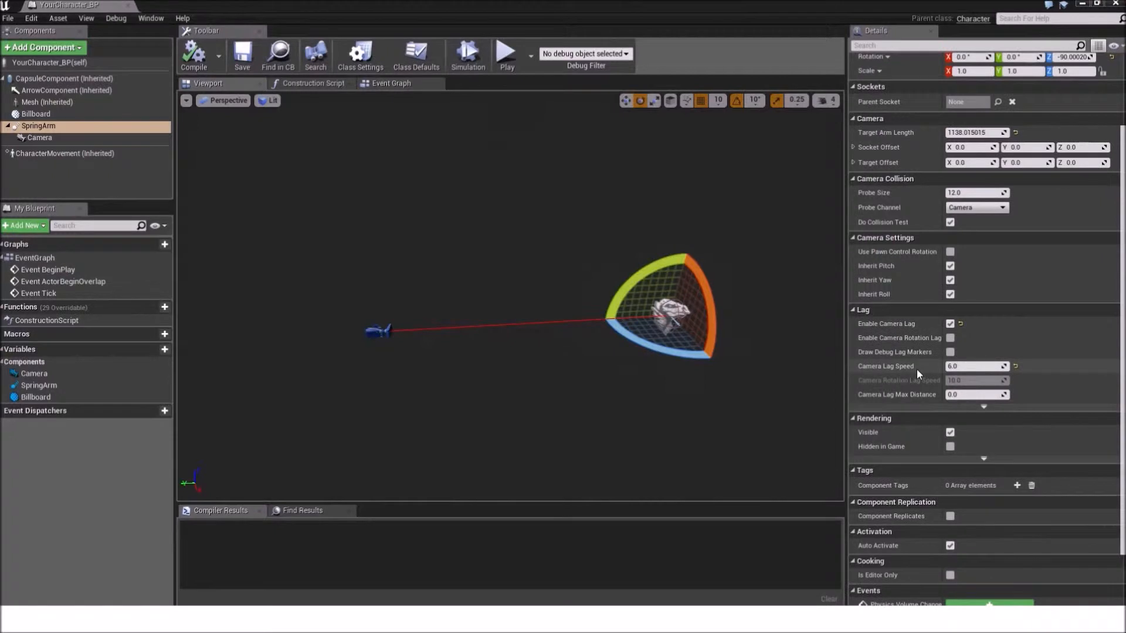
pyautogui.moveTo(572, 275); pyautogui.dragTo(512, 247, button='right')
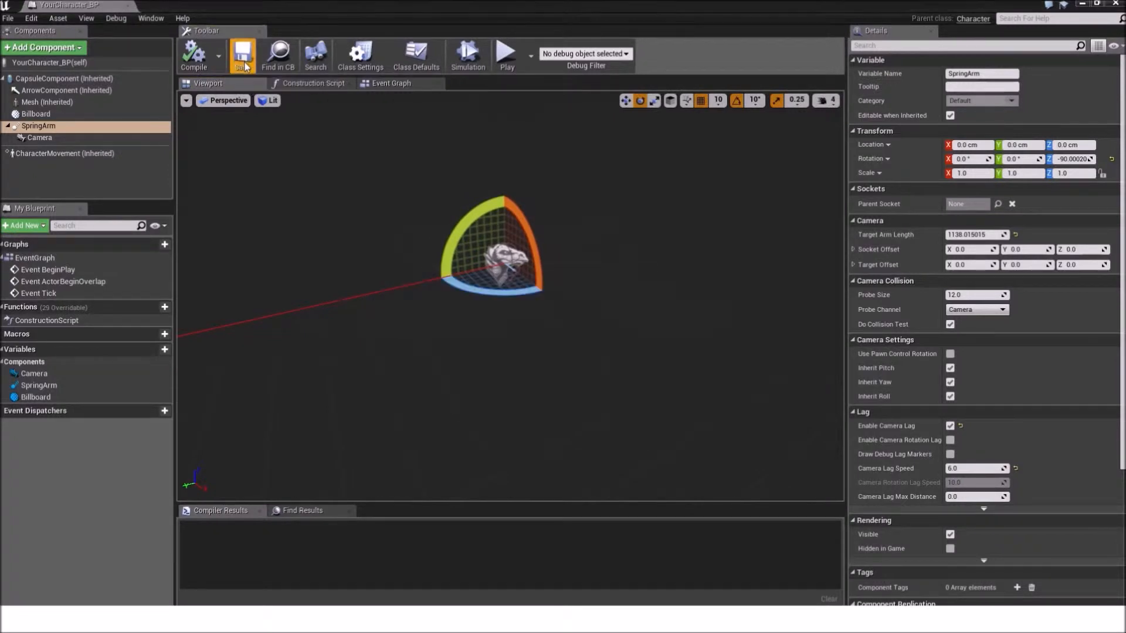
pyautogui.click(1115, 5)
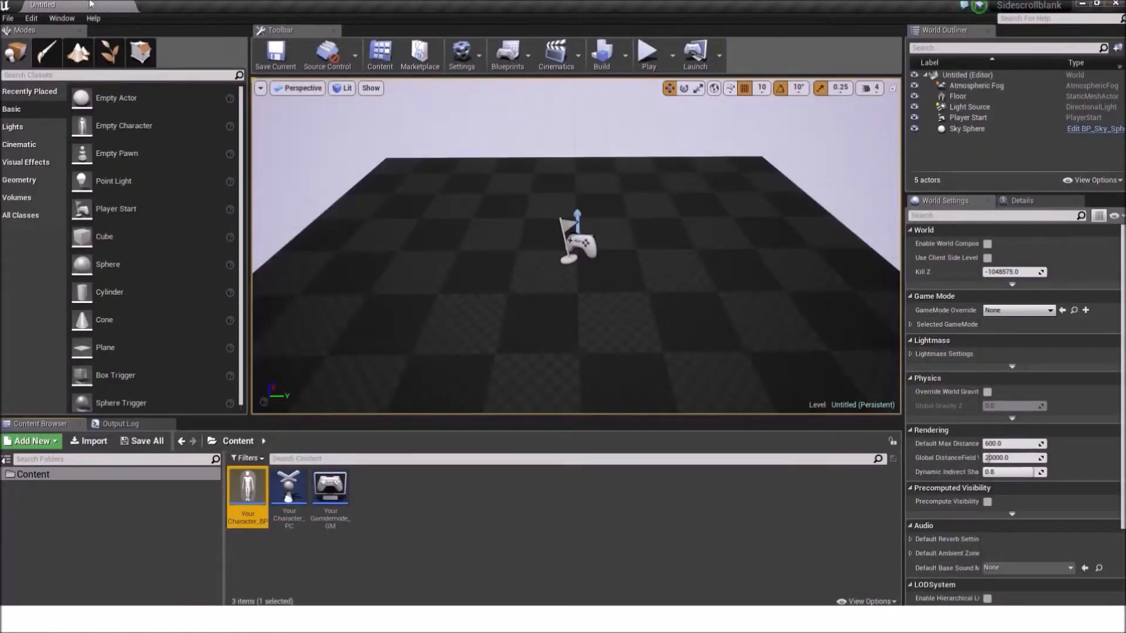
# Open the YourGamdemode_GM blueprint and set its Player Controller Class to YourCharacter_PC.
pyautogui.click(8, 18)
pyautogui.click(61, 112)
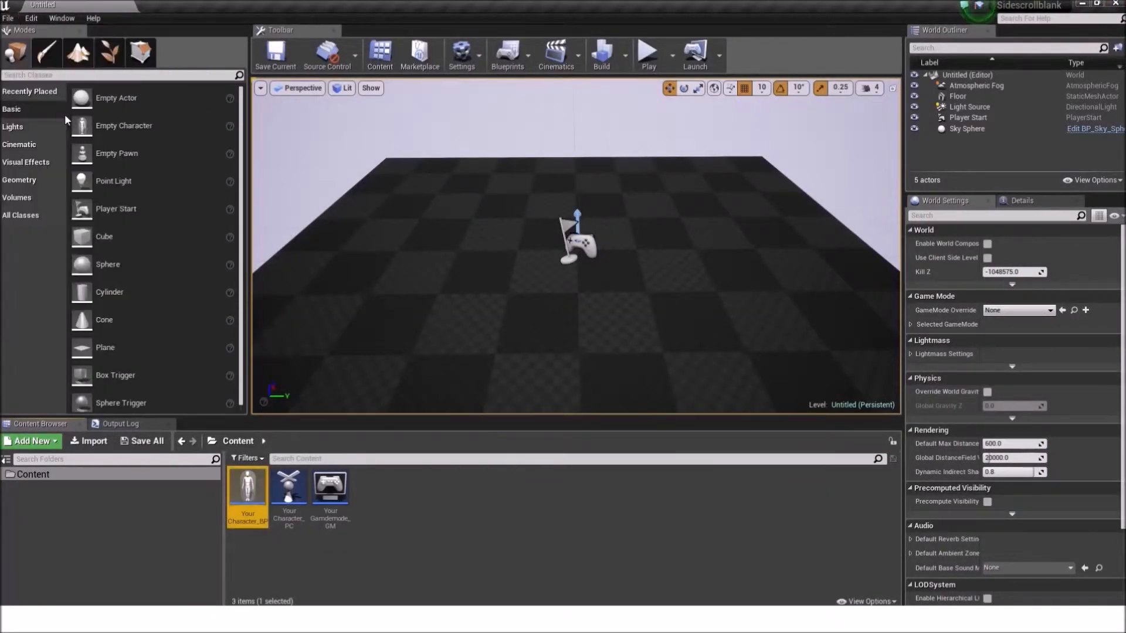
pyautogui.click(438, 519)
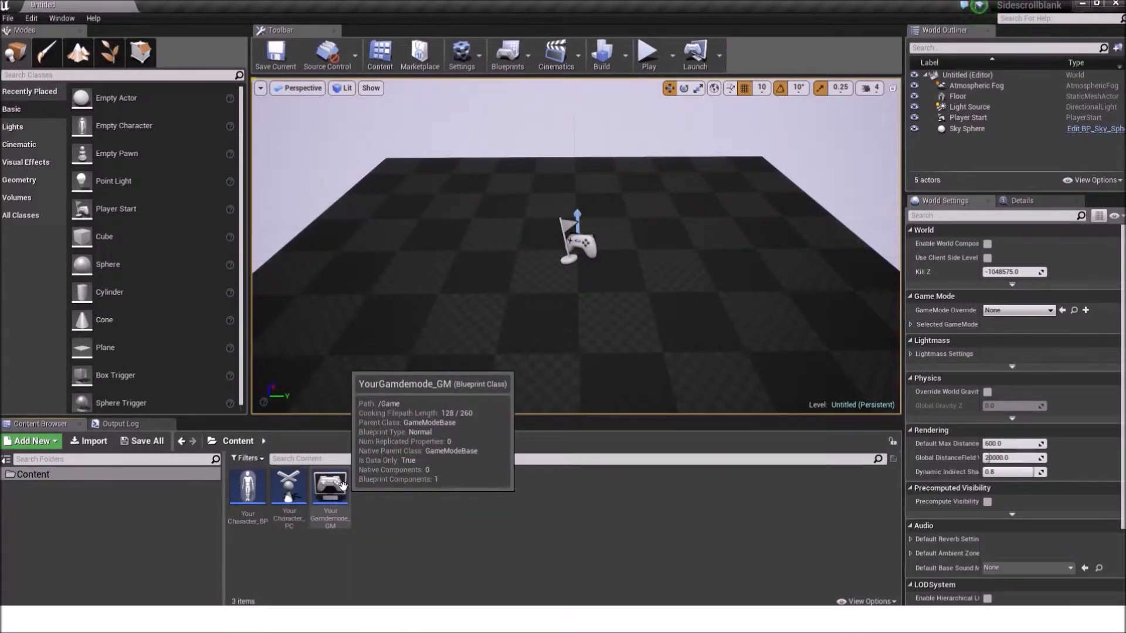
pyautogui.doubleClick(343, 486)
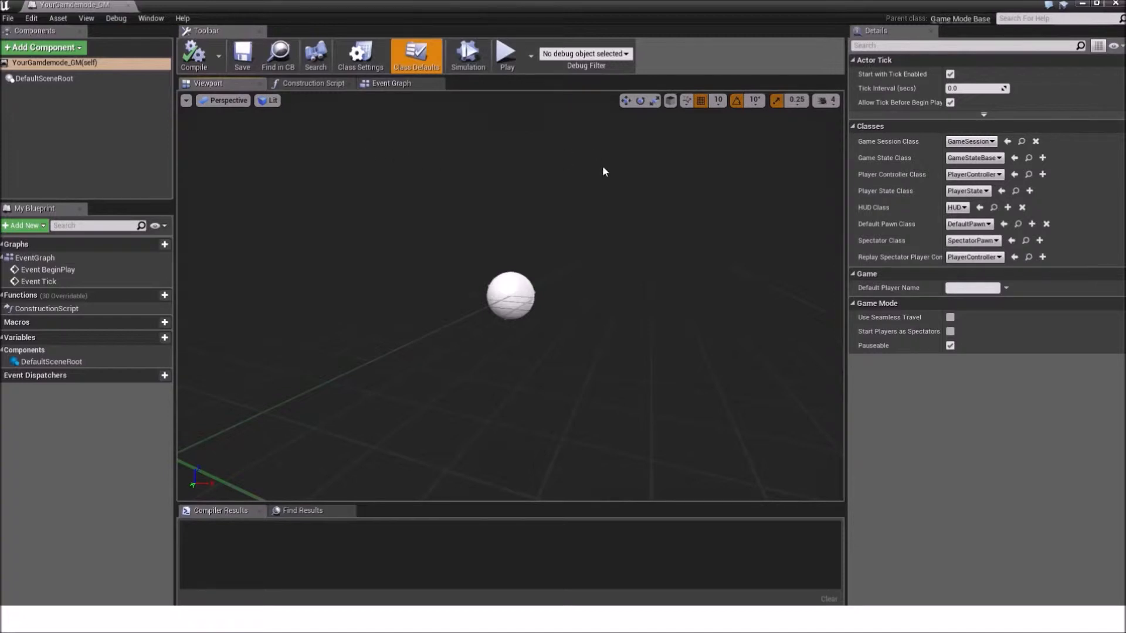
pyautogui.click(964, 178)
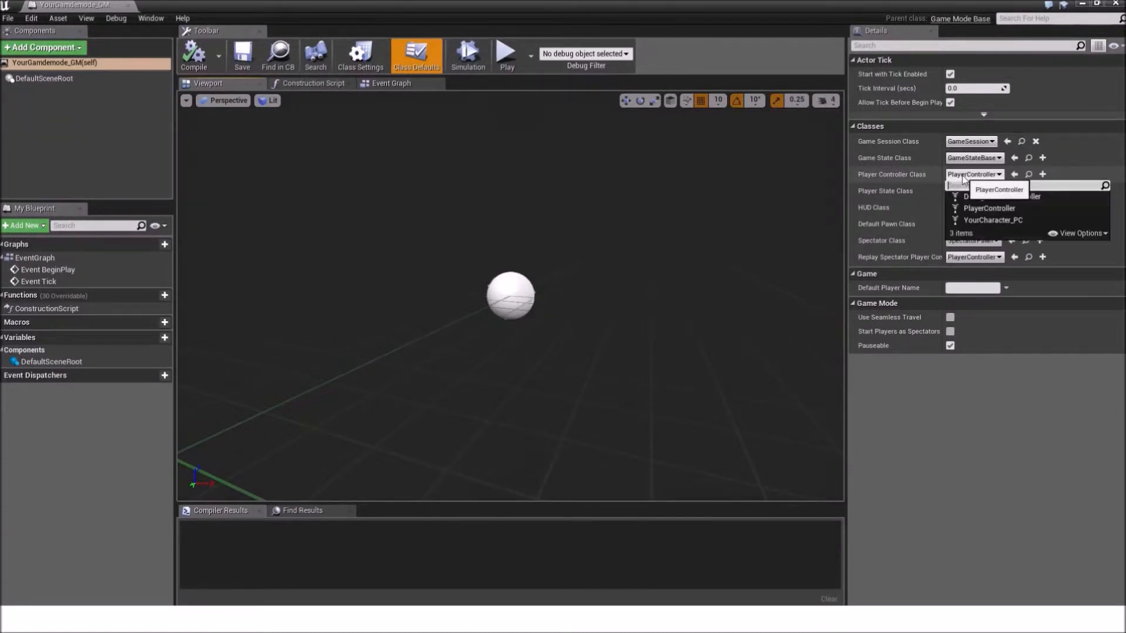
pyautogui.click(997, 222)
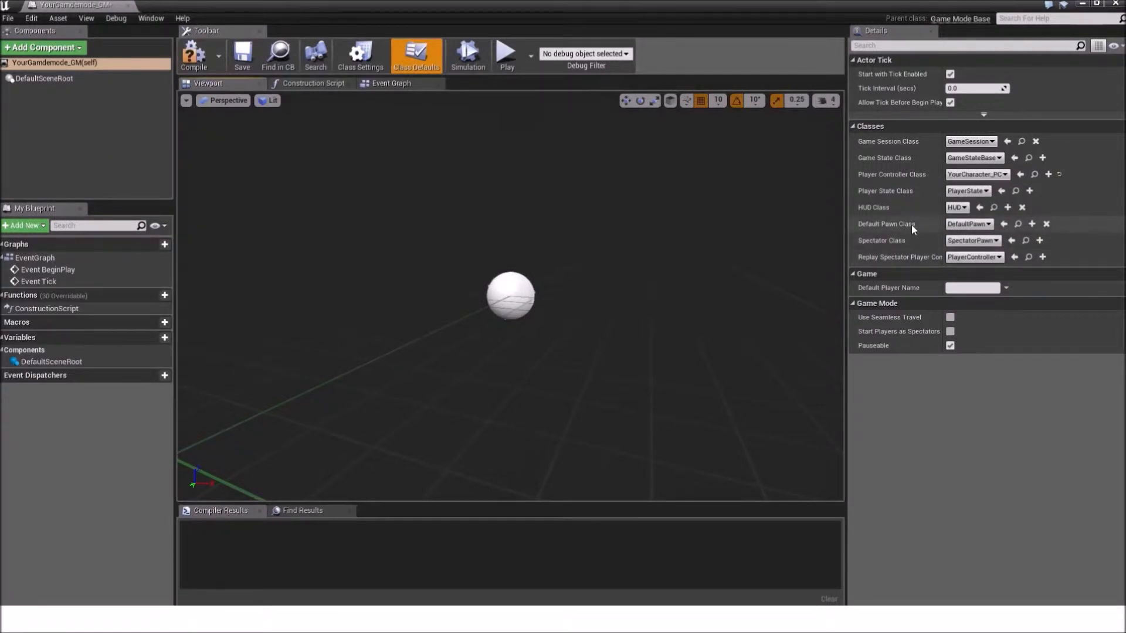
# Set the game mode's Default Pawn Class to YourCharacter_BP, then compile, save and close the blueprint.
pyautogui.click(970, 228)
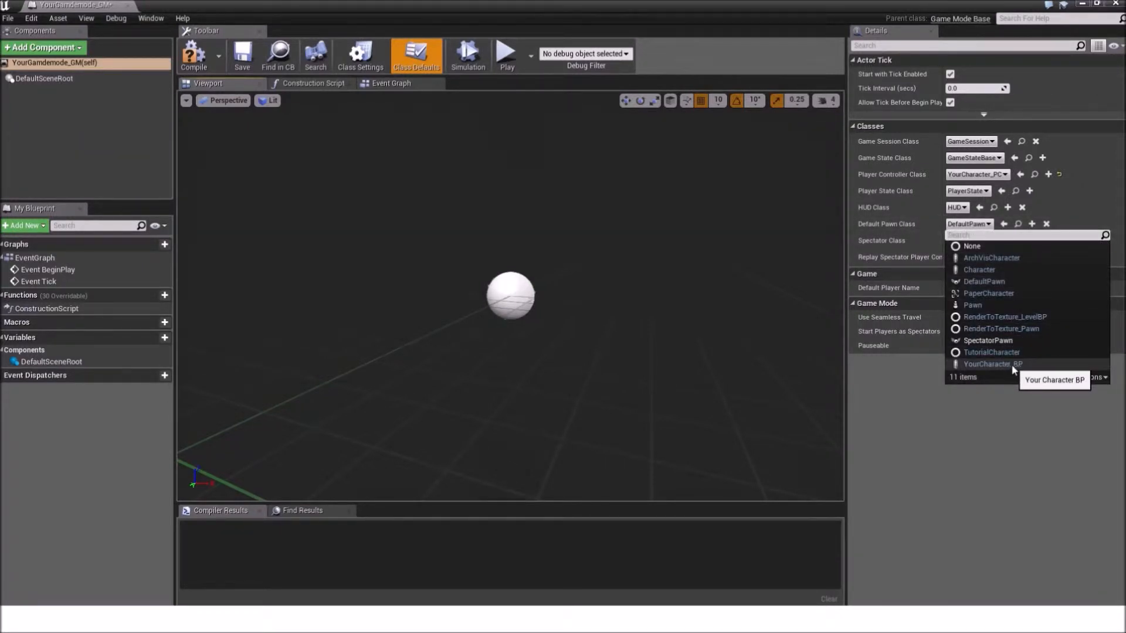
pyautogui.click(993, 365)
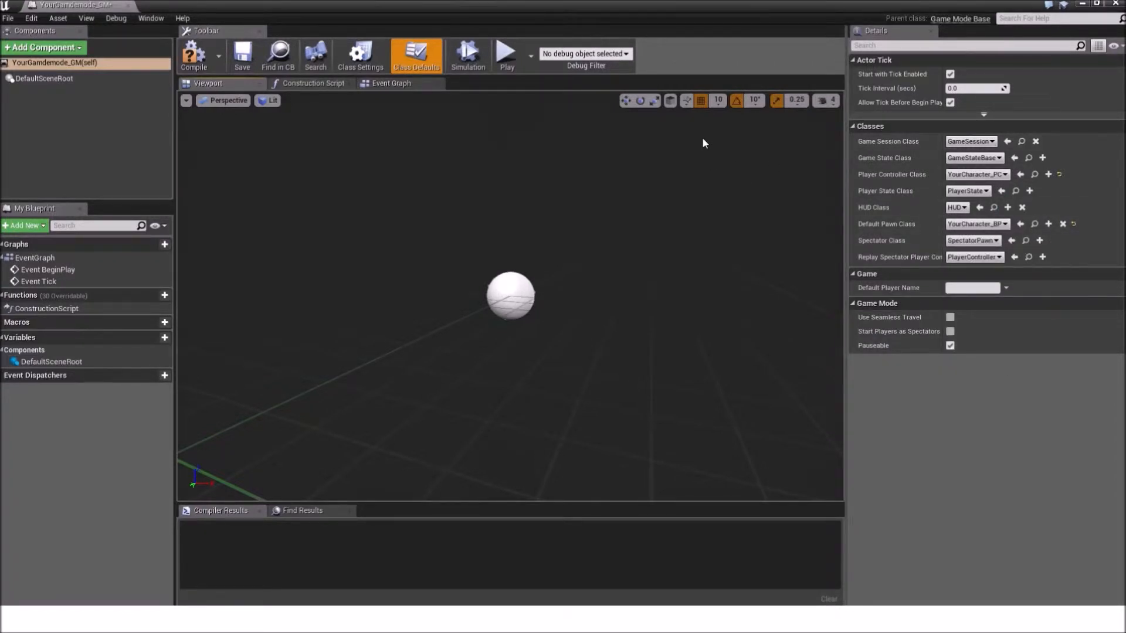
pyautogui.click(194, 55)
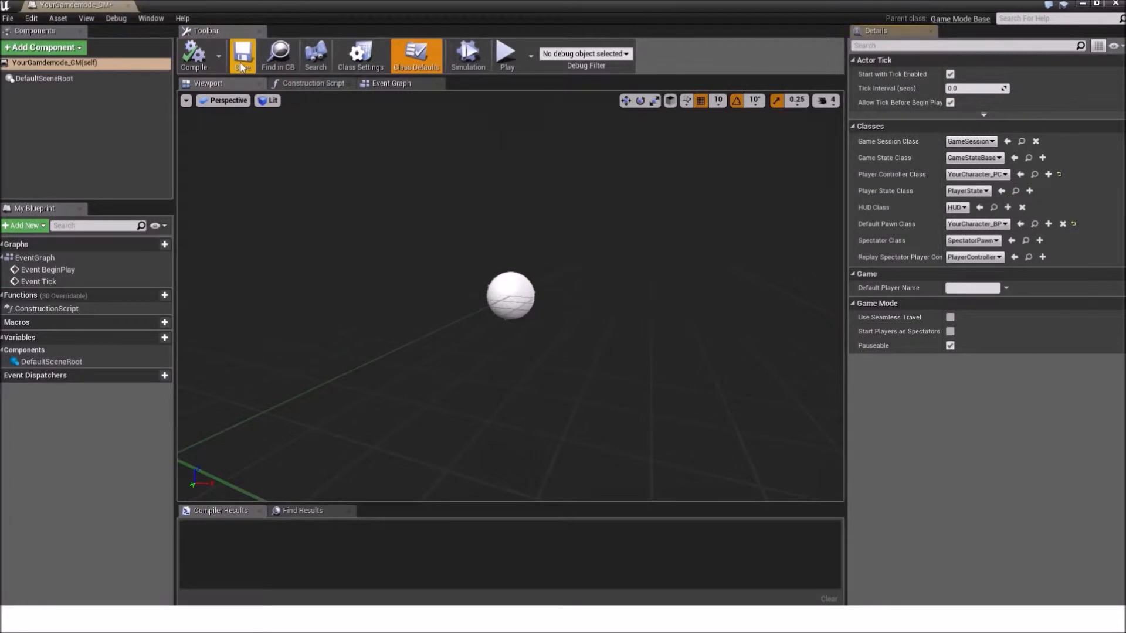
pyautogui.click(243, 56)
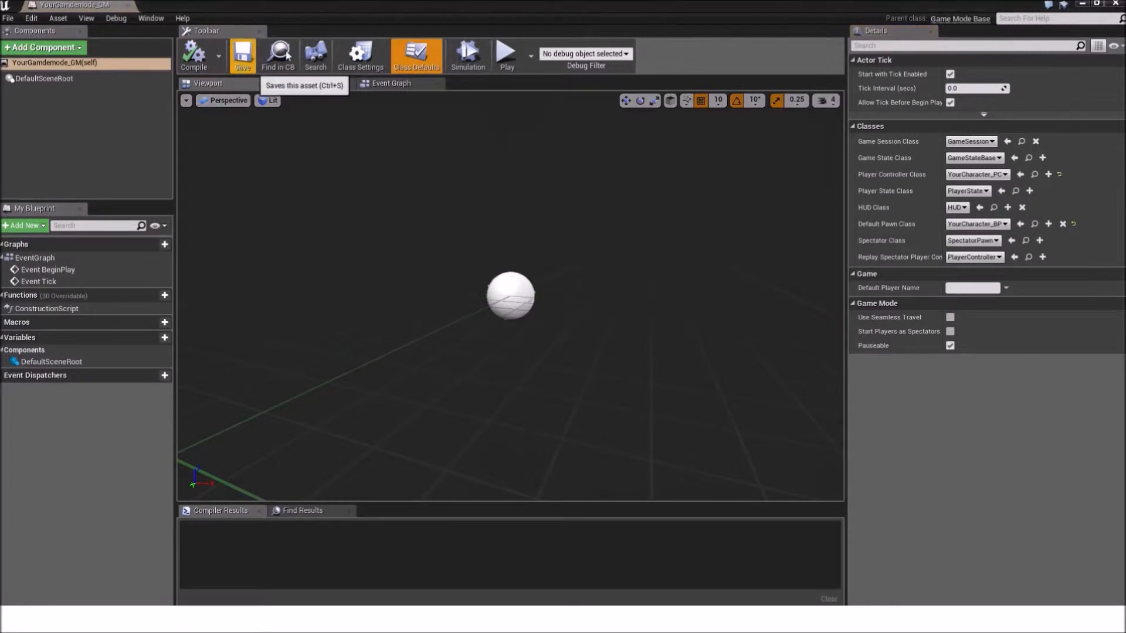
pyautogui.click(1117, 5)
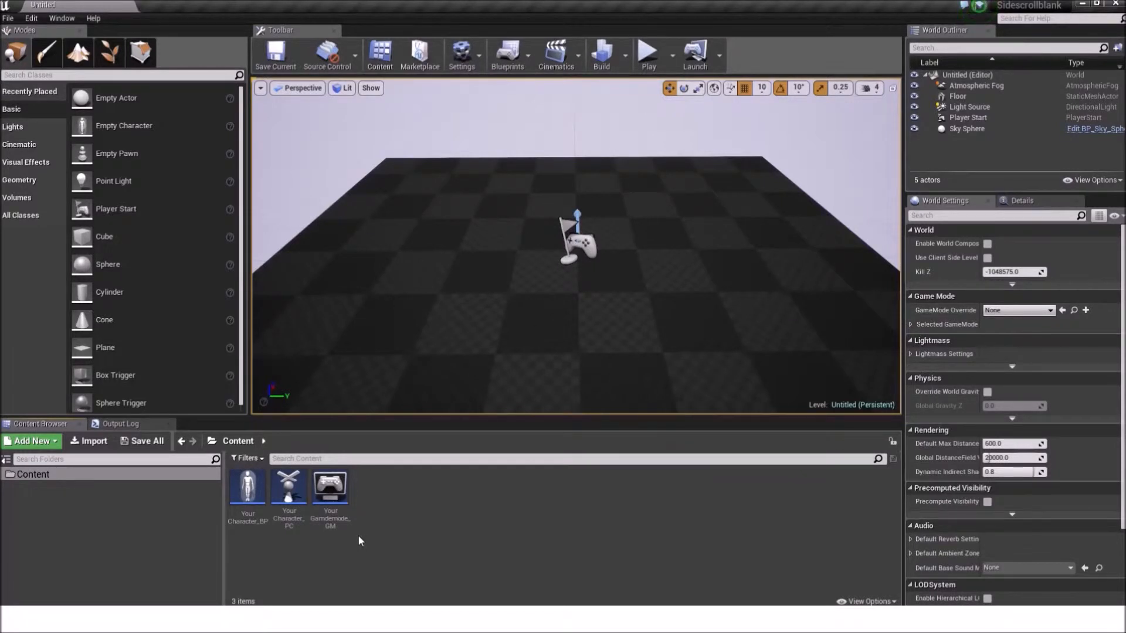
# Override the level's game mode with YourGamdemode_GM in the World Settings.
pyautogui.click(1002, 311)
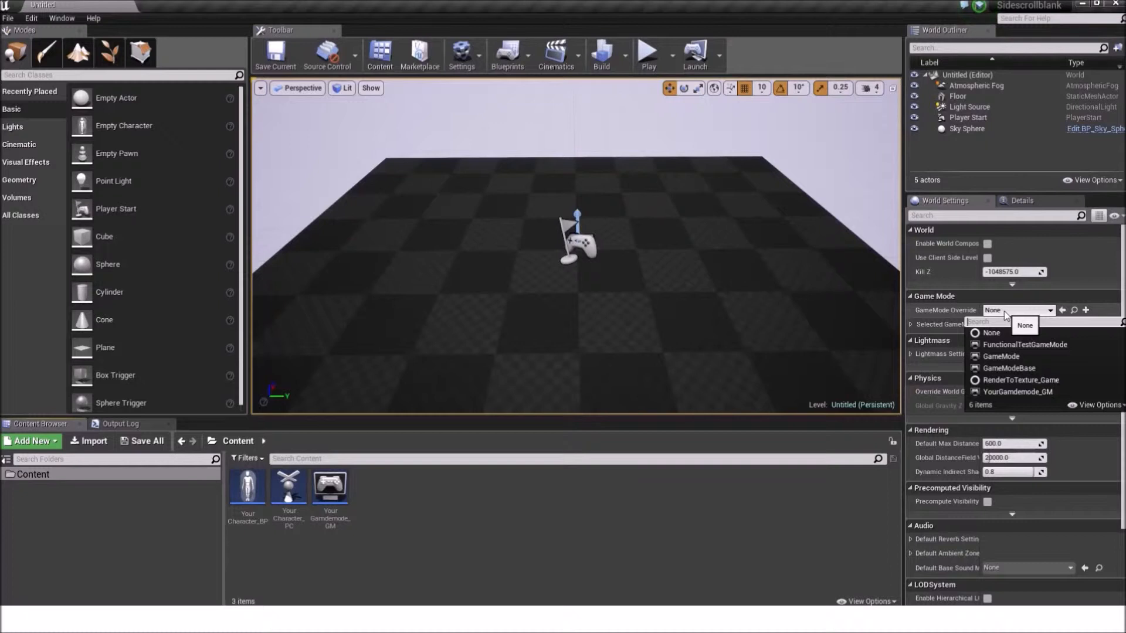
pyautogui.click(1030, 391)
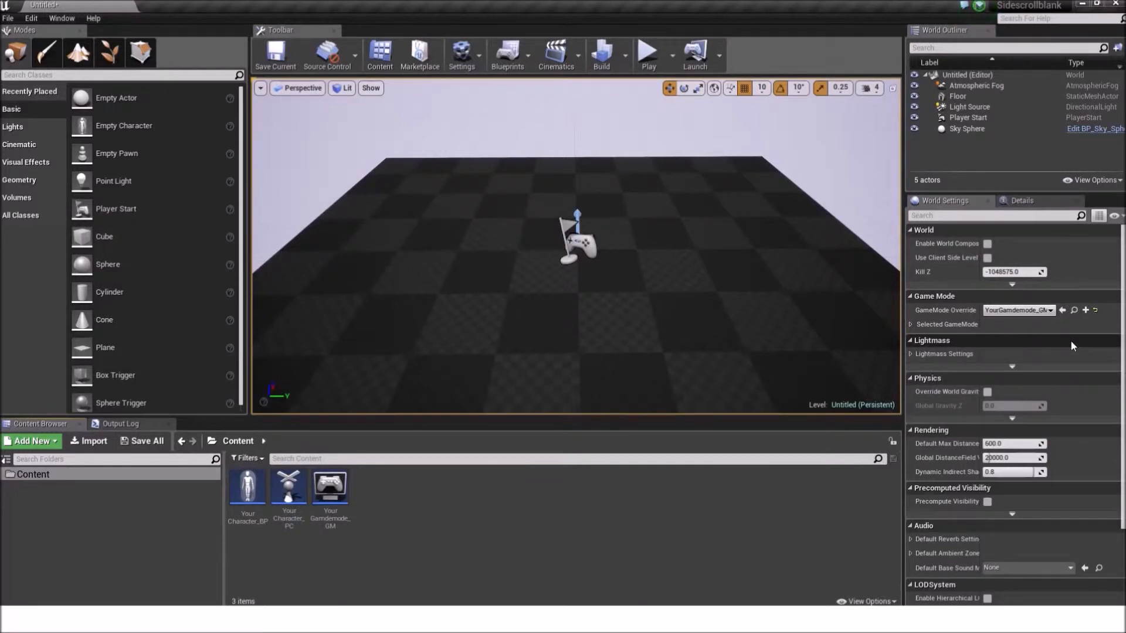
pyautogui.click(1000, 201)
pyautogui.click(956, 202)
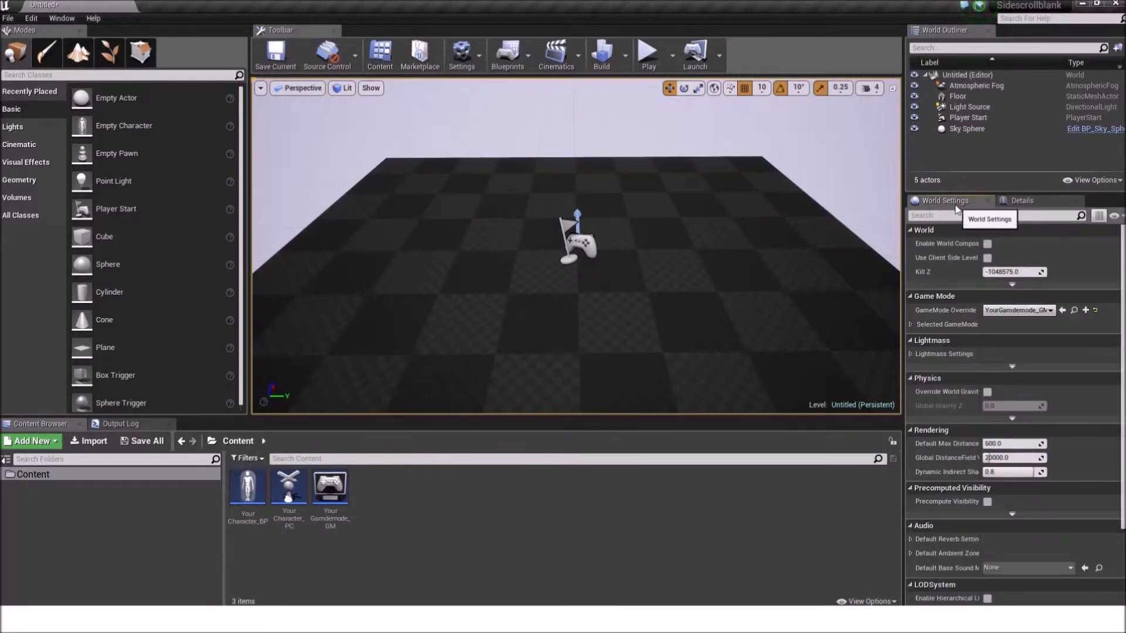
pyautogui.click(60, 18)
pyautogui.moveTo(82, 56)
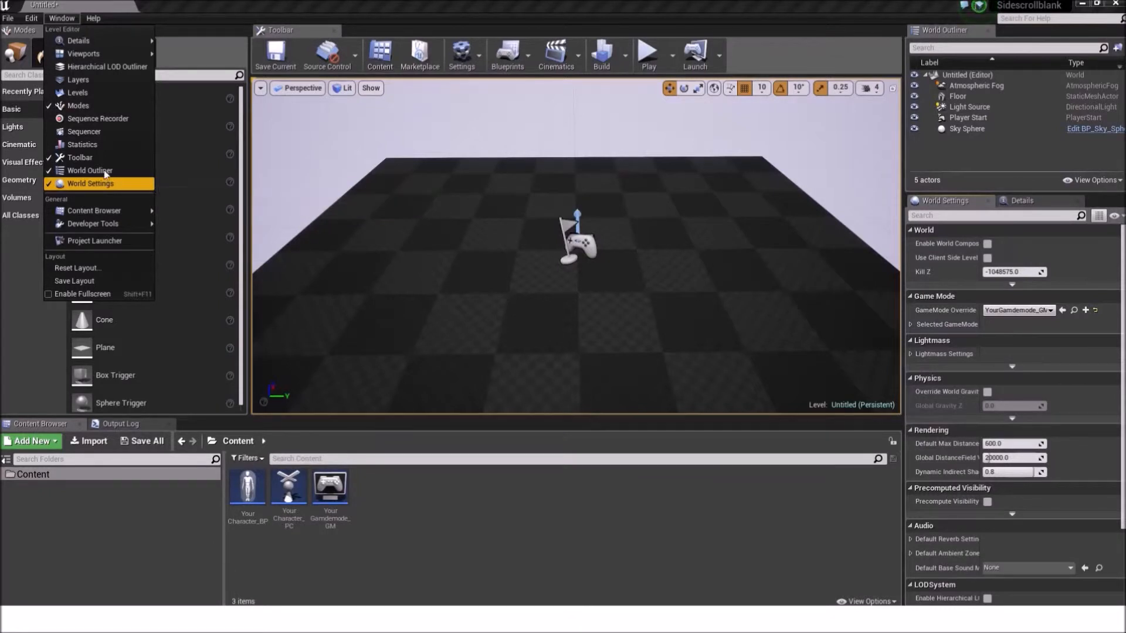
pyautogui.click(401, 4)
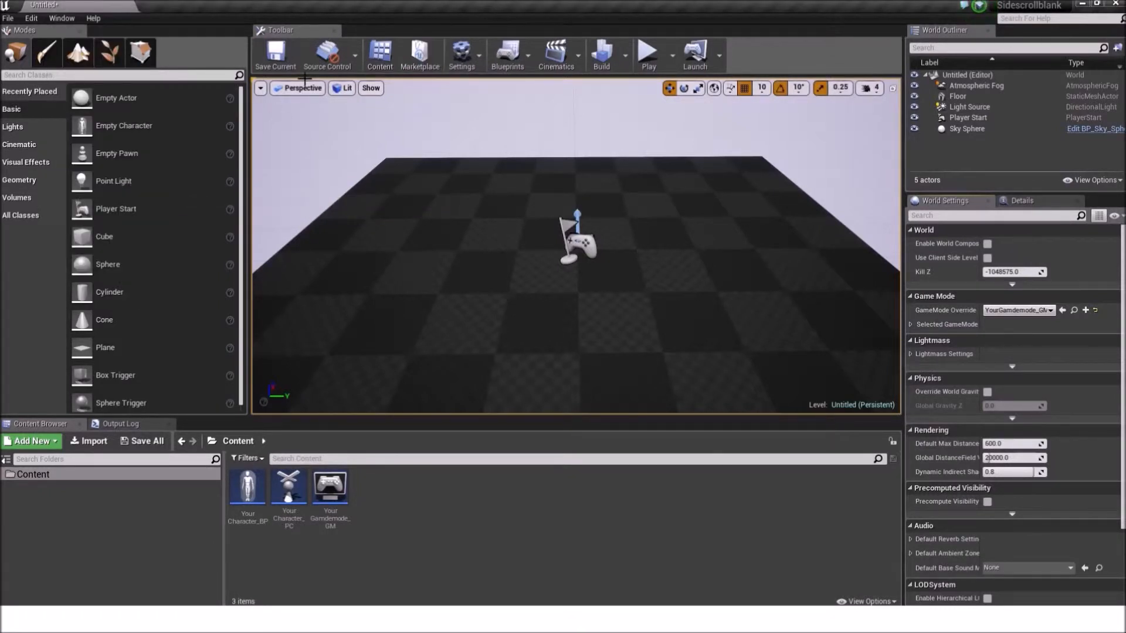
pyautogui.click(276, 54)
pyautogui.click(883, 494)
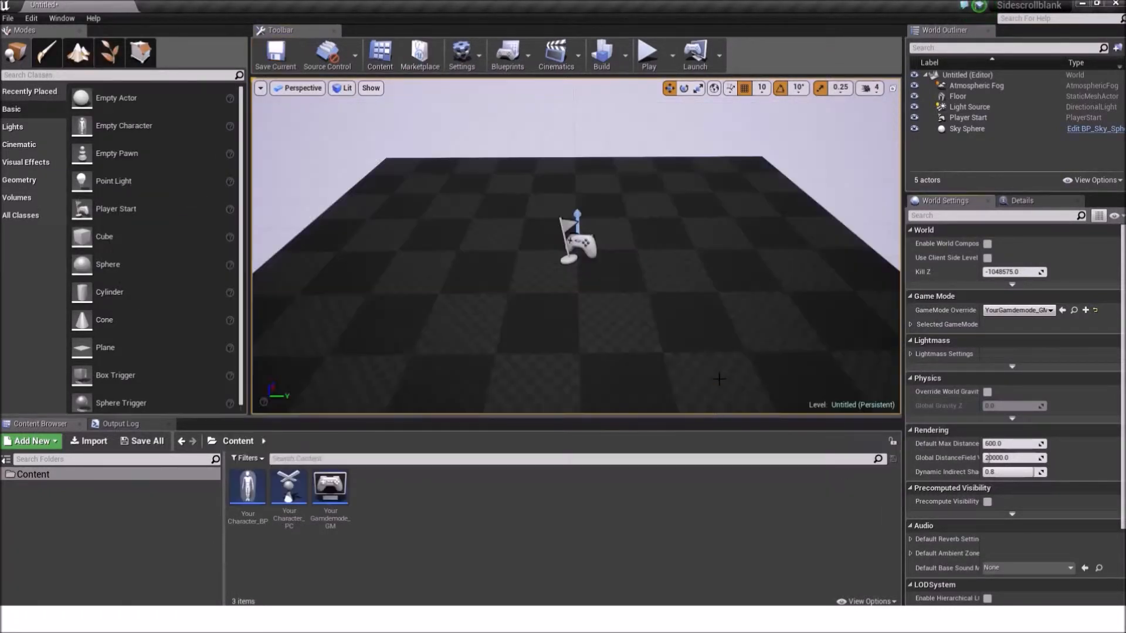
# Scale the Floor into a long, narrow strip by stretching it along X and shrinking it along Y.
pyautogui.moveTo(744, 366)
pyautogui.mouseDown(button='right')
pyautogui.moveTo(716, 355)
pyautogui.moveTo(744, 366)
pyautogui.mouseUp(button='right')
pyautogui.click(675, 335)
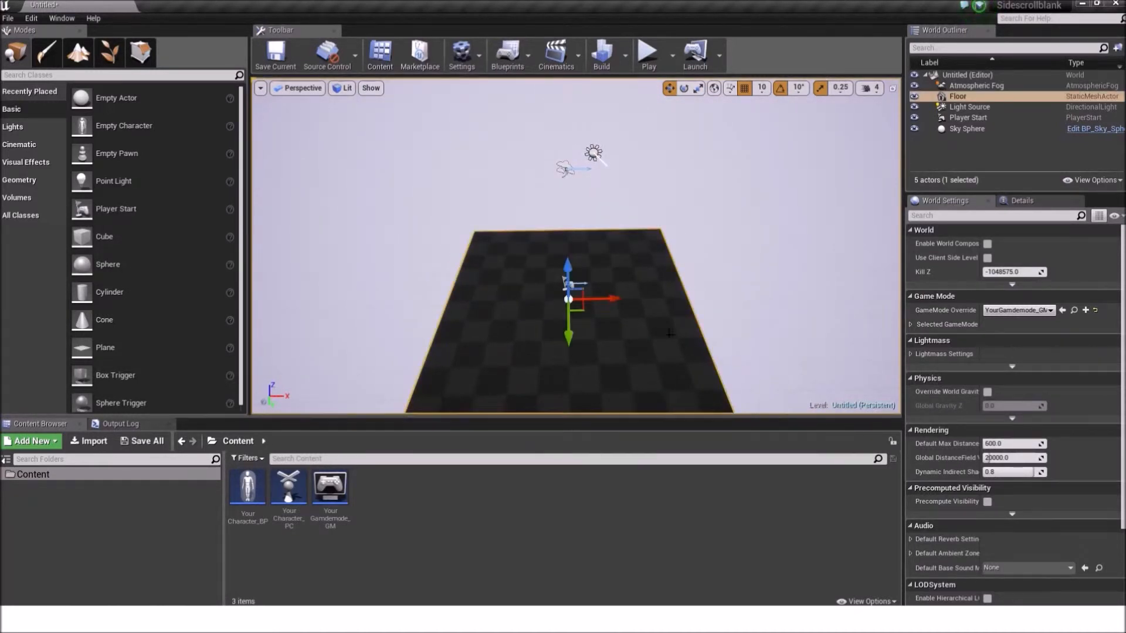
pyautogui.press('r')
pyautogui.moveTo(604, 299); pyautogui.dragTo(721, 299)
pyautogui.moveTo(599, 312)
pyautogui.mouseDown(button='right')
pyautogui.moveTo(651, 323)
pyautogui.moveTo(598, 312)
pyautogui.mouseUp(button='right')
pyautogui.moveTo(571, 313); pyautogui.dragTo(549, 301)
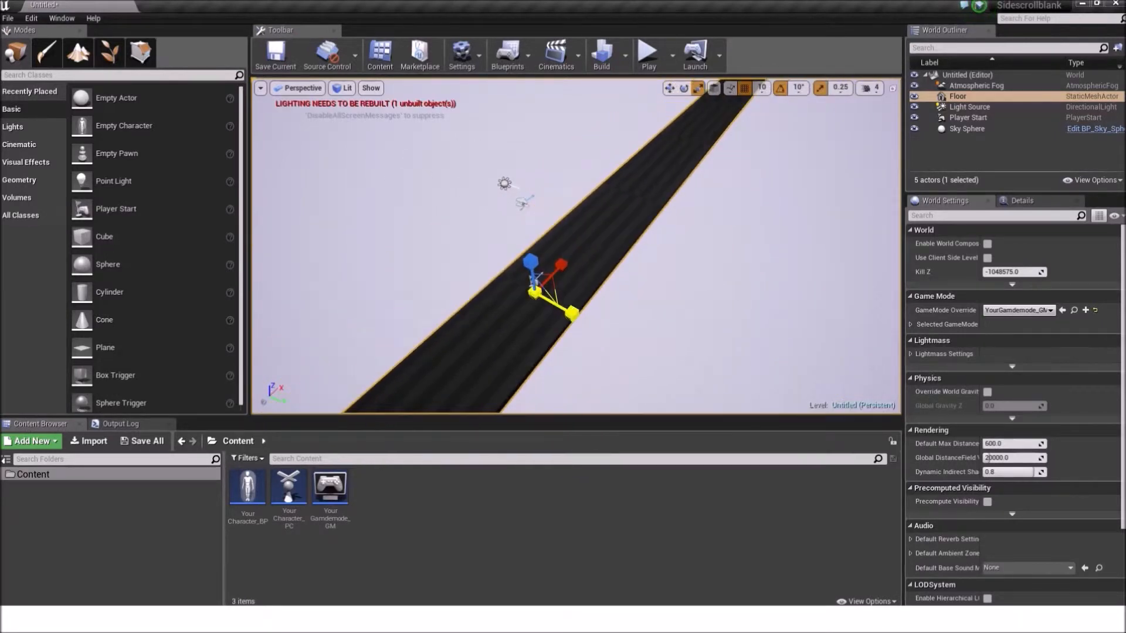
# Examine the Player Start and its placement on the stretched floor from the side.
pyautogui.moveTo(568, 307); pyautogui.dragTo(487, 299, button='right')
pyautogui.press('w')
pyautogui.moveTo(636, 267); pyautogui.dragTo(615, 261, button='right')
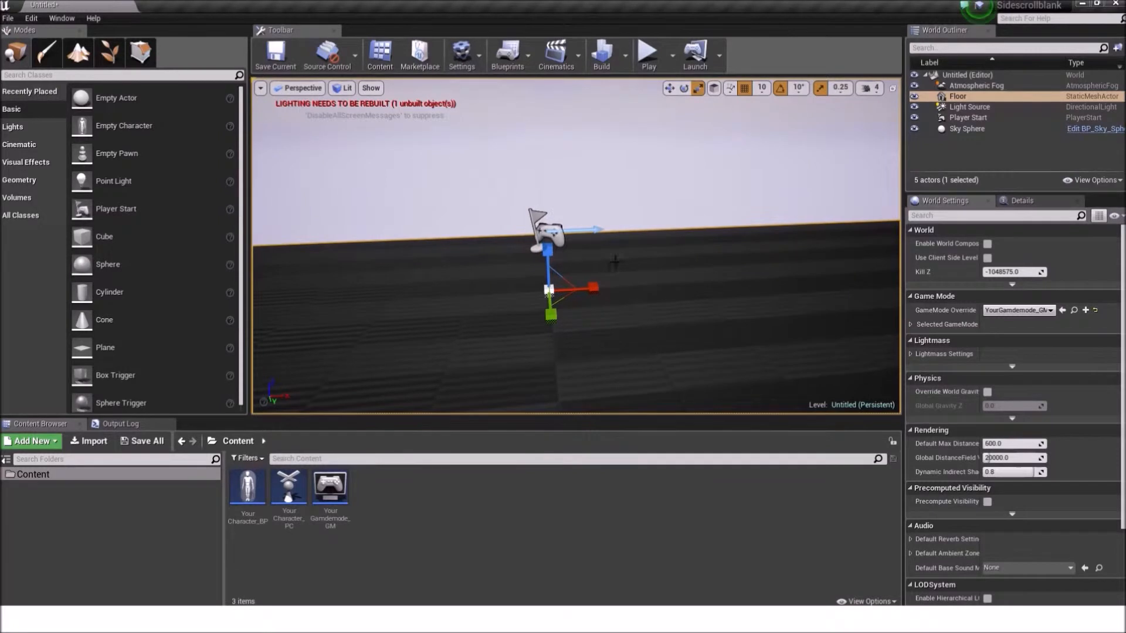
pyautogui.click(551, 228)
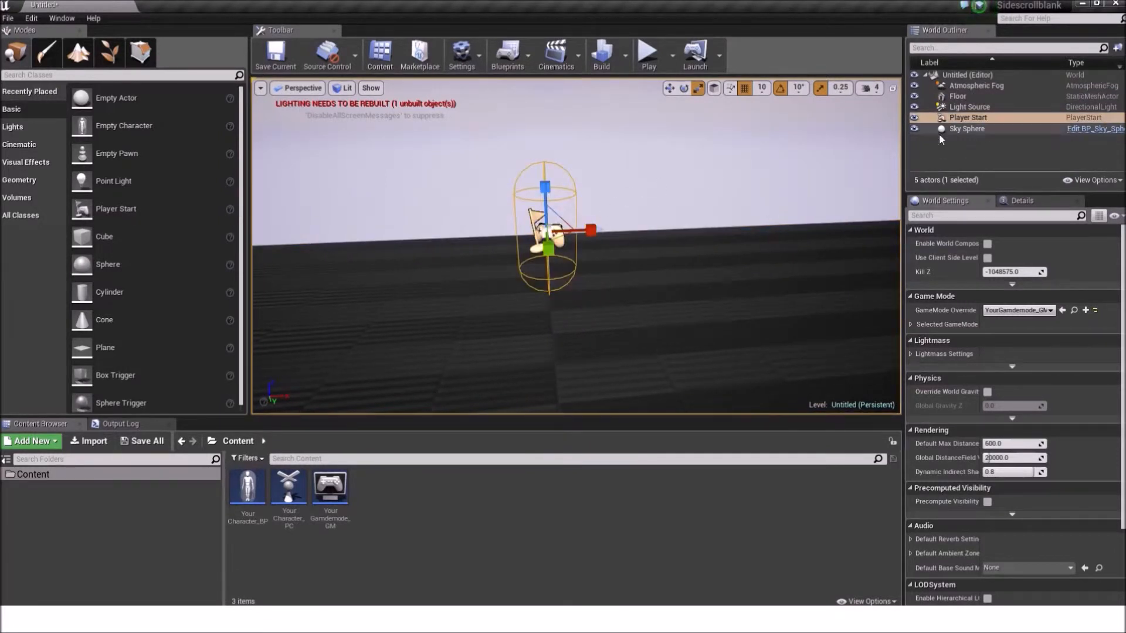
pyautogui.click(626, 256)
pyautogui.press('w')
pyautogui.moveTo(619, 234); pyautogui.dragTo(517, 238, button='right')
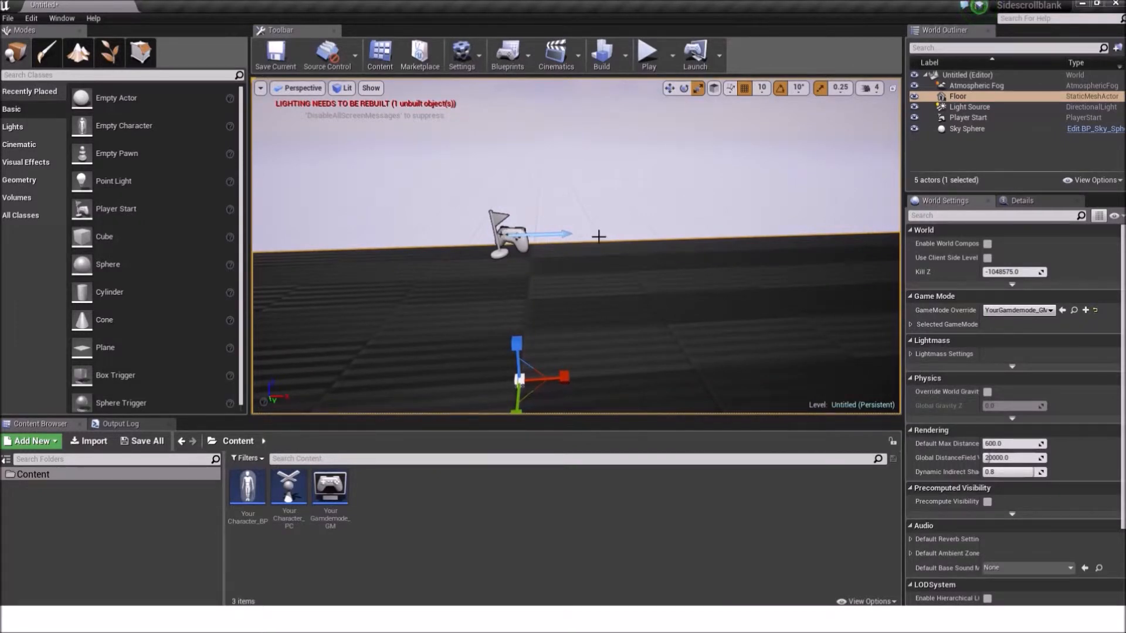
pyautogui.press('s')
pyautogui.moveTo(556, 235)
pyautogui.mouseDown(button='right')
pyautogui.moveTo(539, 238)
pyautogui.moveTo(538, 227)
pyautogui.mouseUp(button='right')
pyautogui.press('w')
pyautogui.press('s')
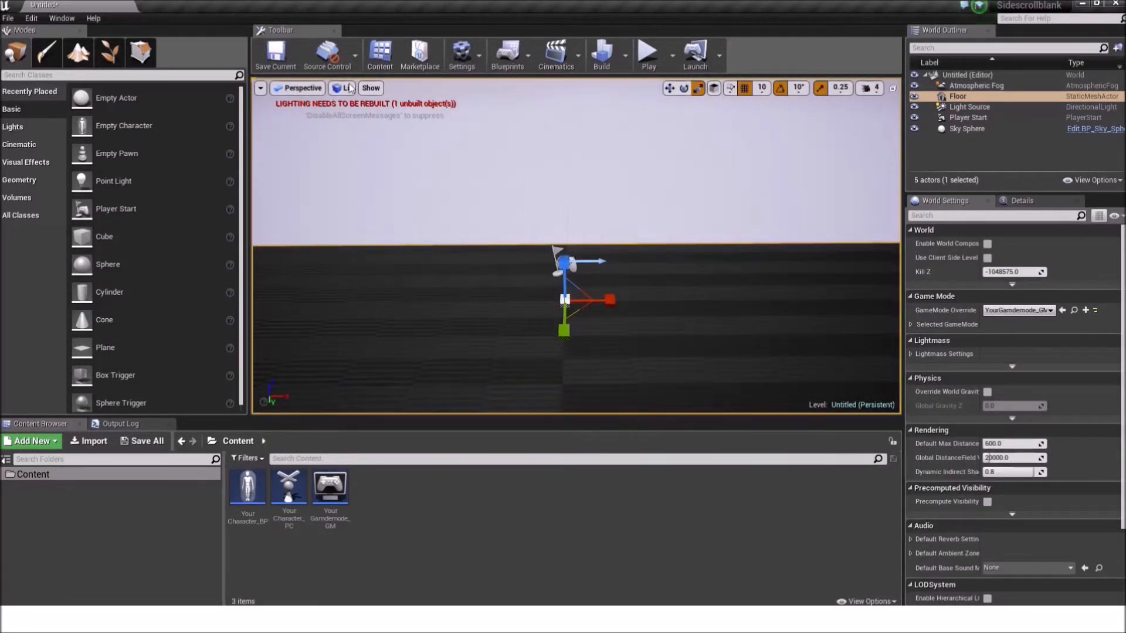
pyautogui.moveTo(632, 154); pyautogui.dragTo(631, 145, button='right')
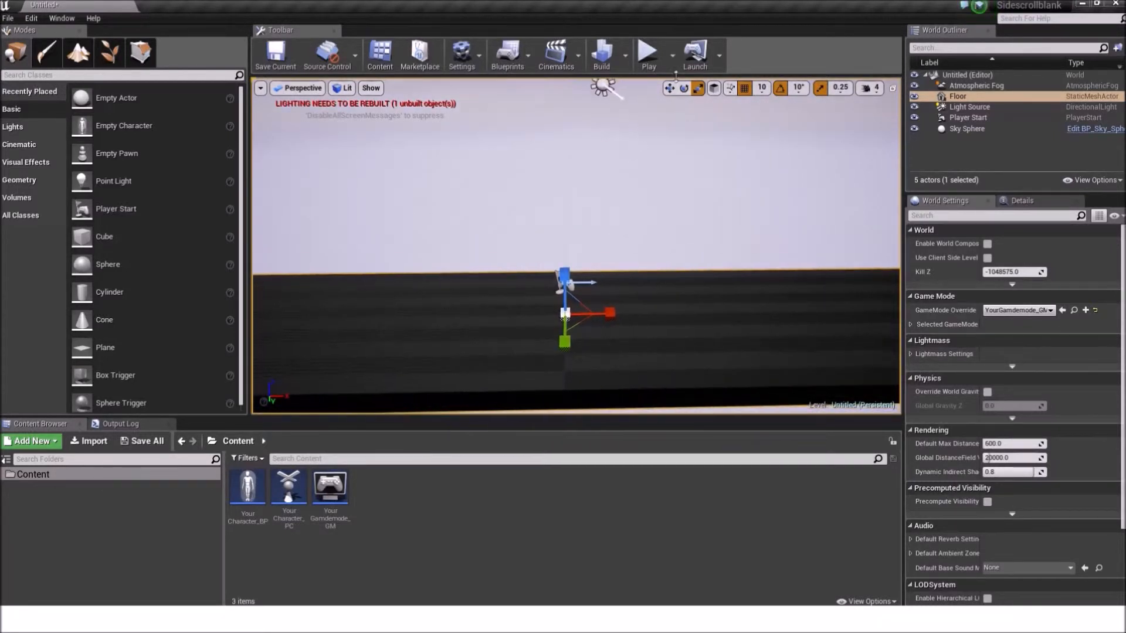
# Play the level to test how the side-view camera frames the character sprite on the floor, then stop.
pyautogui.click(647, 54)
pyautogui.click(714, 336)
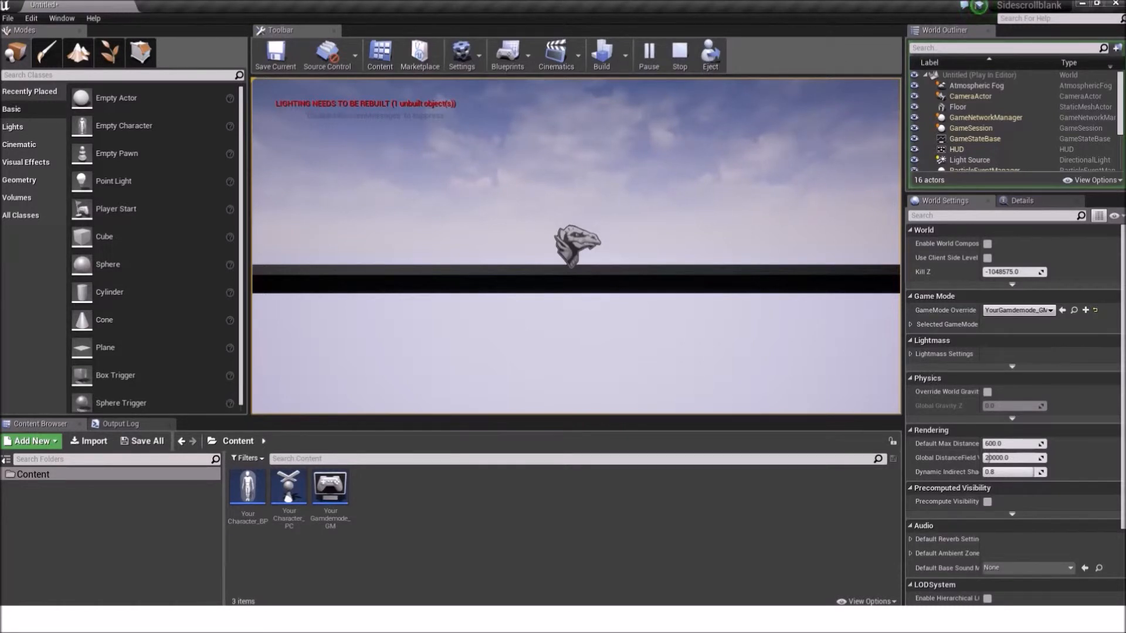
pyautogui.press('Escape')
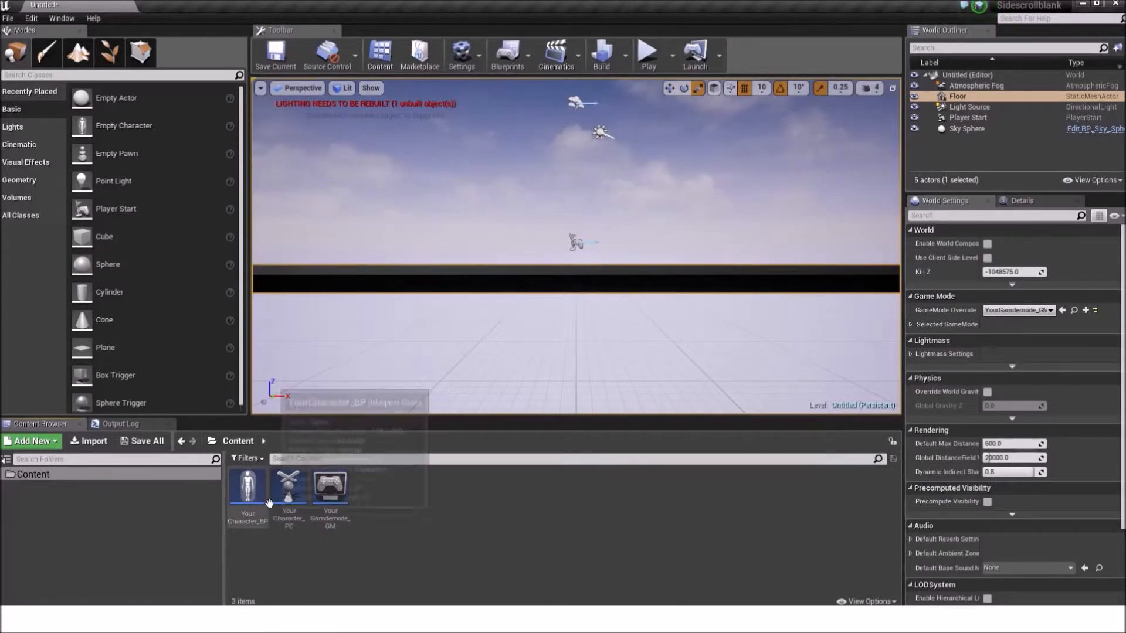
pyautogui.doubleClick(247, 495)
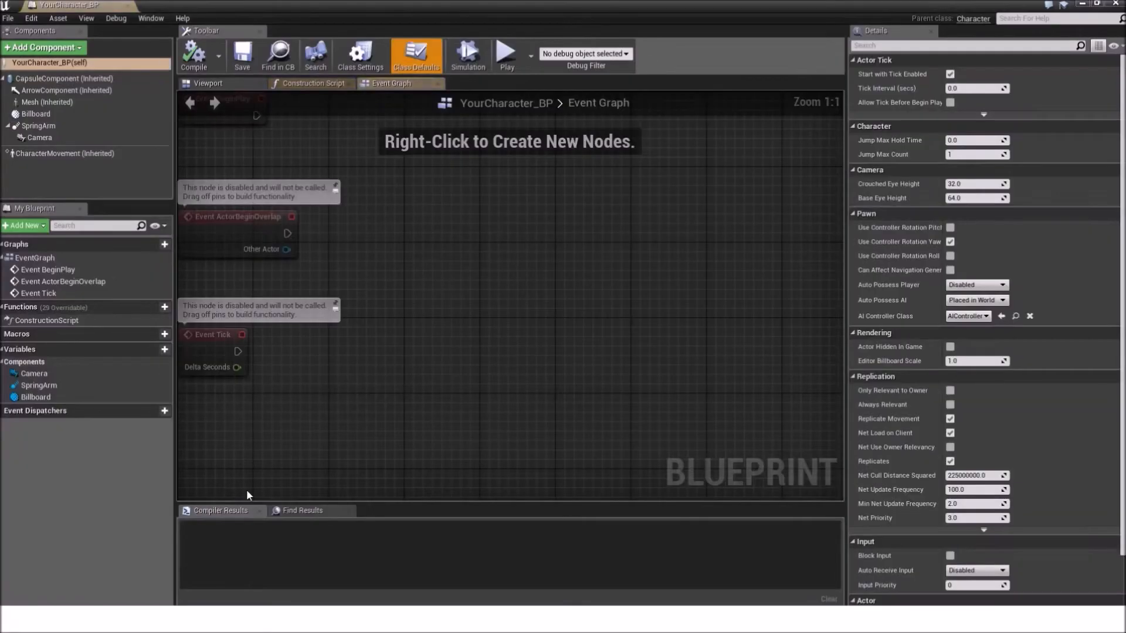
pyautogui.moveTo(488, 139); pyautogui.dragTo(476, 295, button='right')
pyautogui.scroll(3, 459, 303)
pyautogui.scroll(-3, 432, 324)
pyautogui.scroll(4, 428, 287)
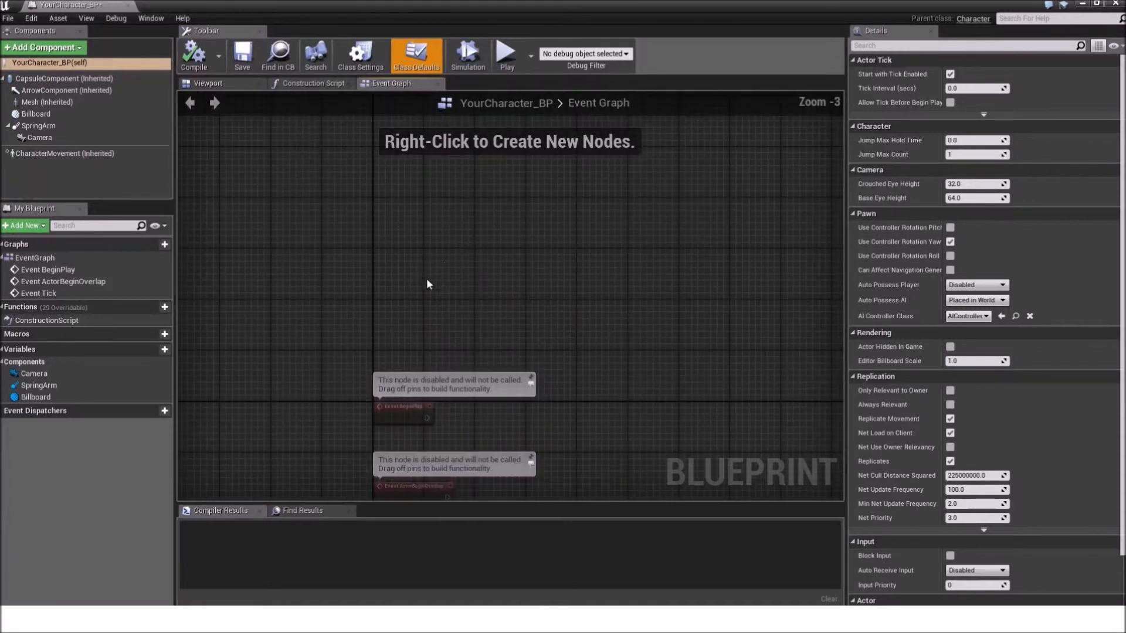
pyautogui.rightClick(455, 240)
pyautogui.click(474, 203)
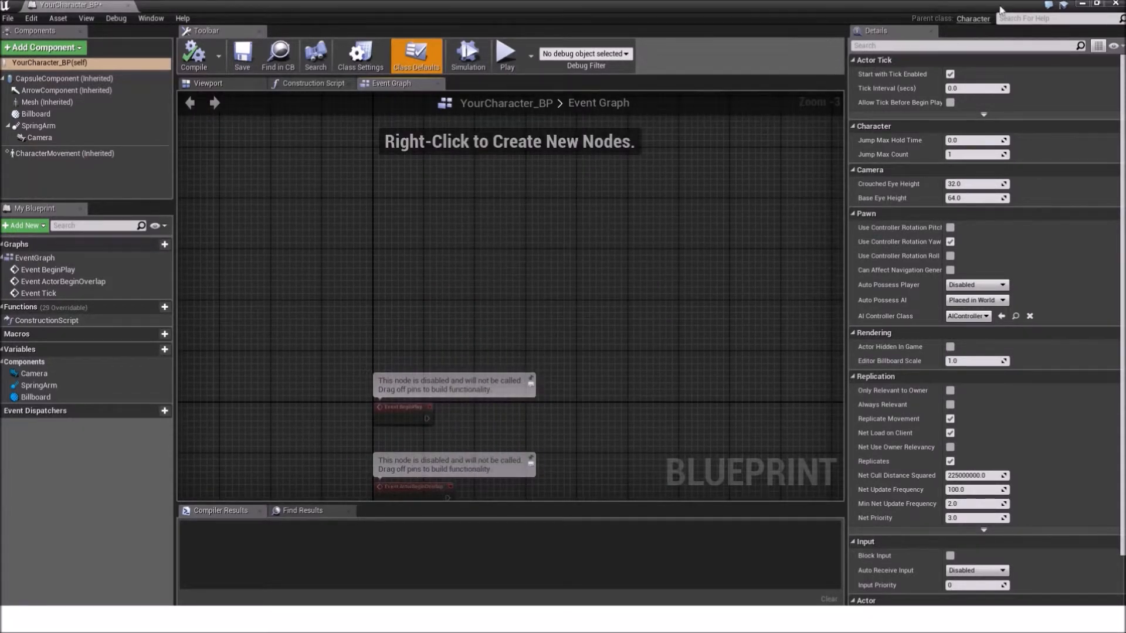
pyautogui.click(1082, 5)
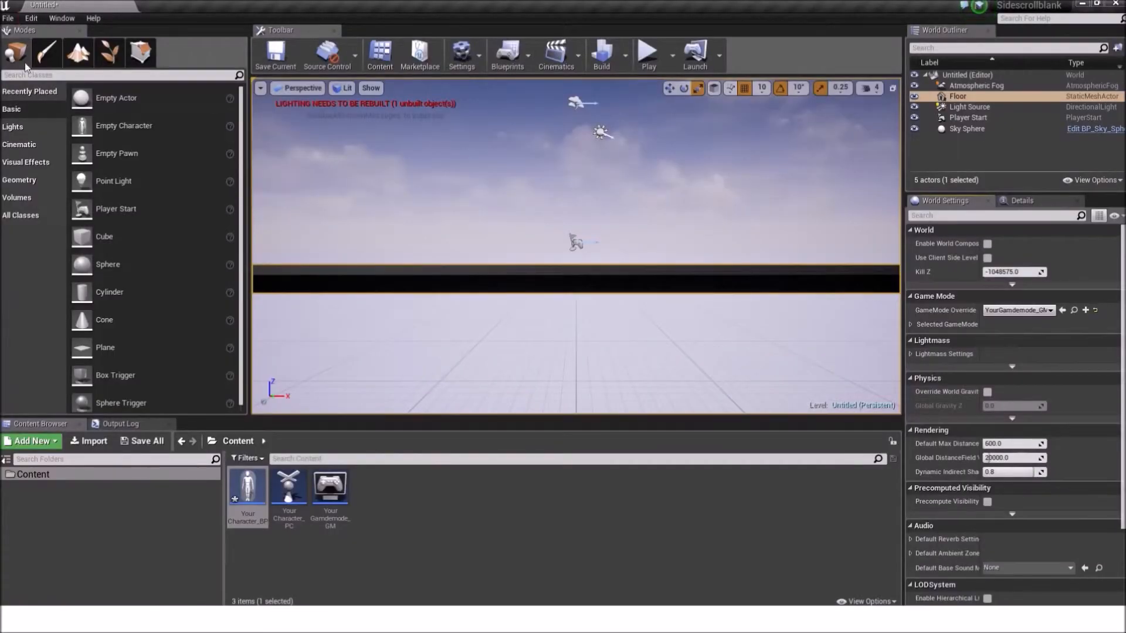
# Open the Engine Input page of the Project Settings.
pyautogui.click(38, 19)
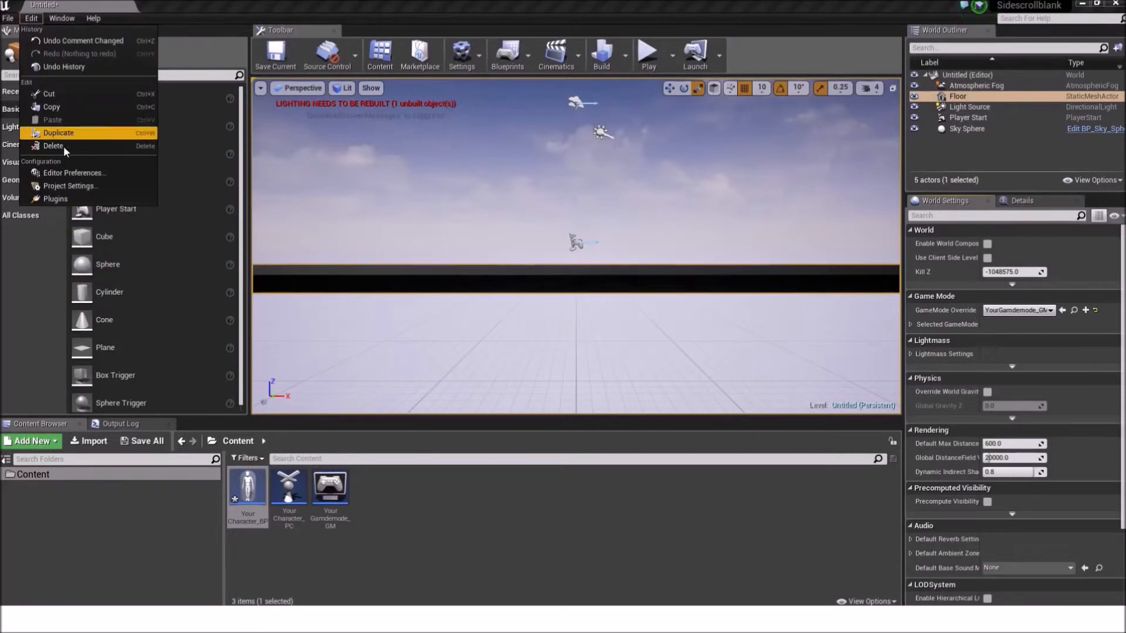
pyautogui.click(74, 187)
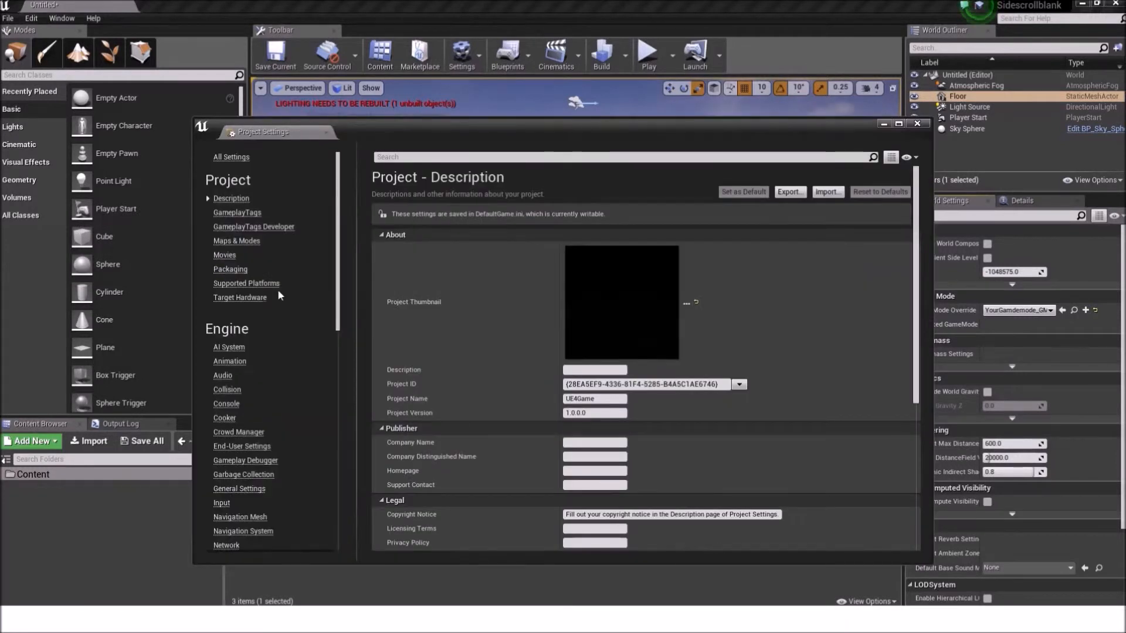
pyautogui.scroll(-3, 276, 300)
pyautogui.scroll(-4, 276, 301)
pyautogui.click(221, 277)
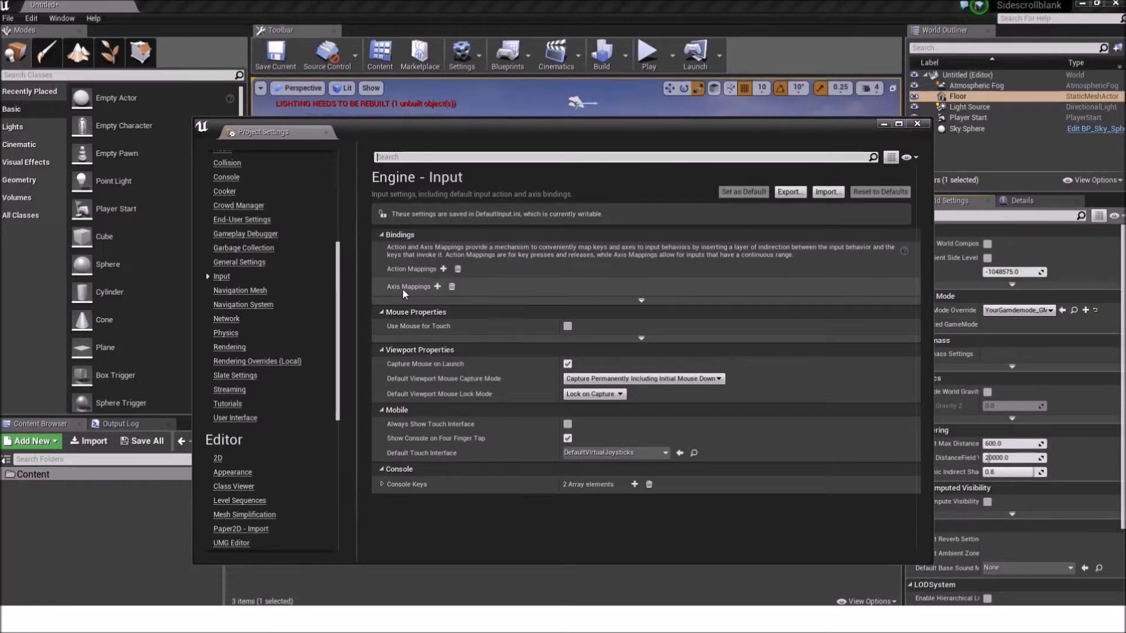
# Add an axis mapping named Move to the input bindings.
pyautogui.click(437, 287)
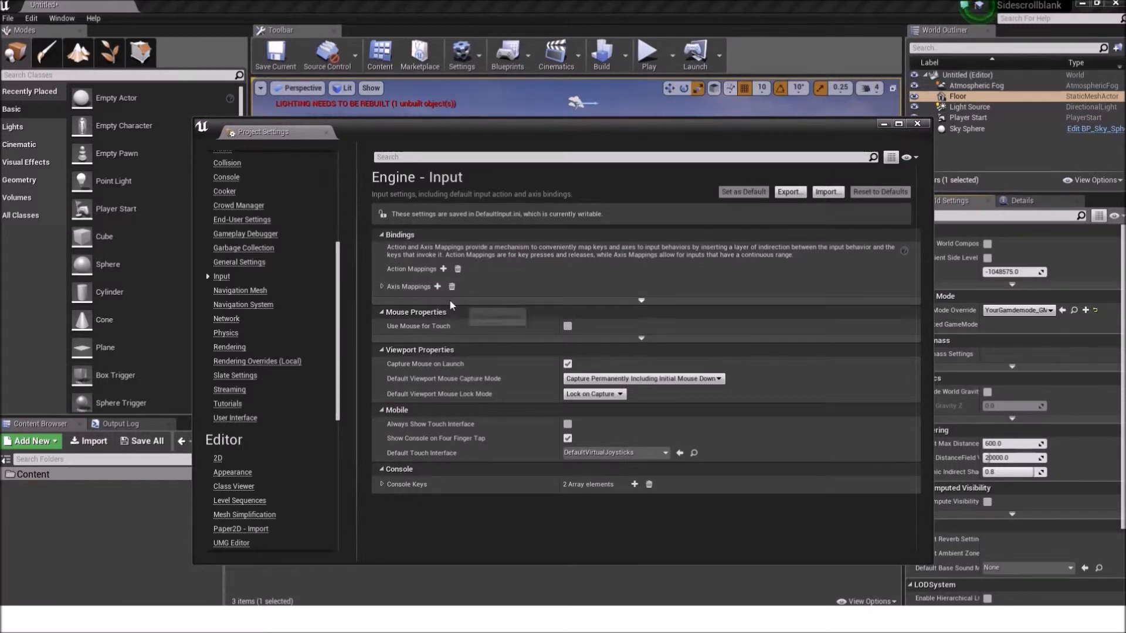
pyautogui.click(382, 286)
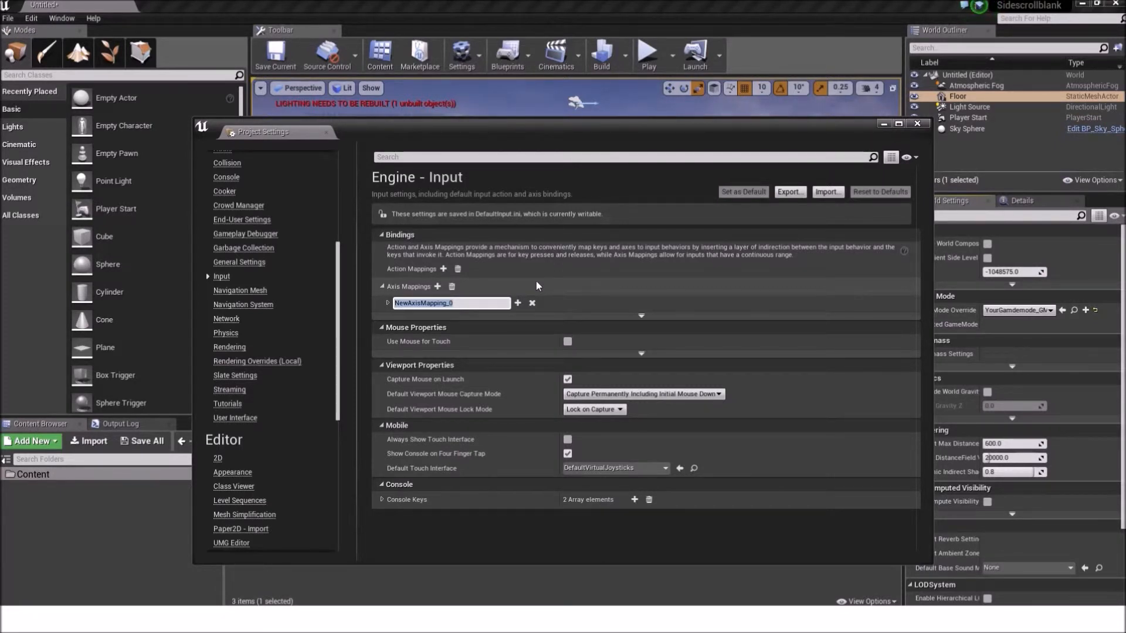
pyautogui.write('ove')
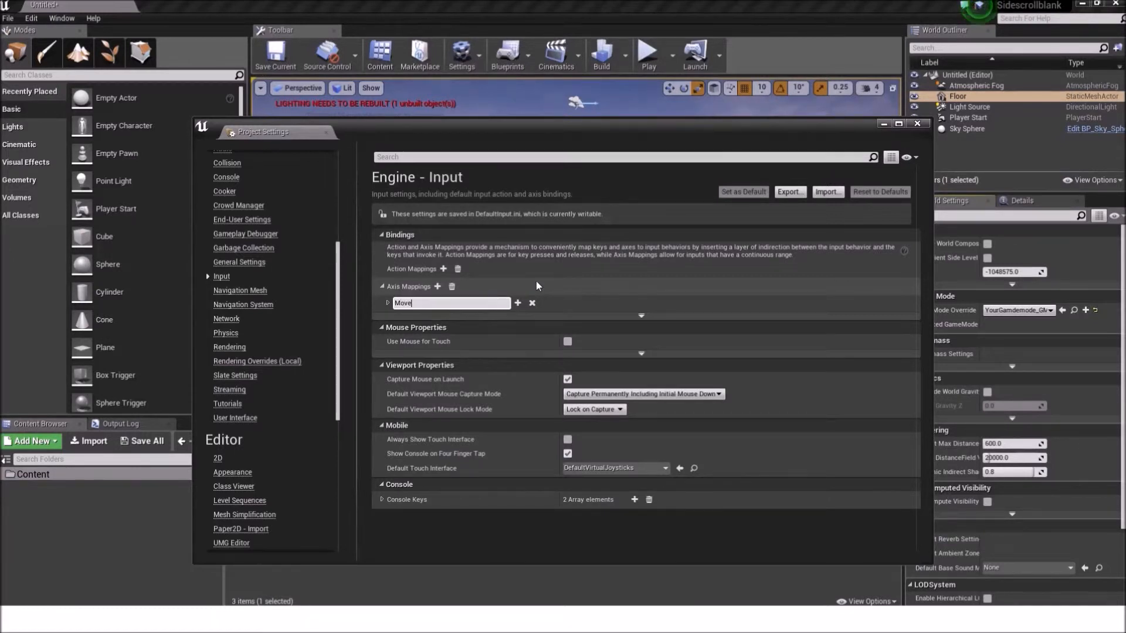
pyautogui.press('Return')
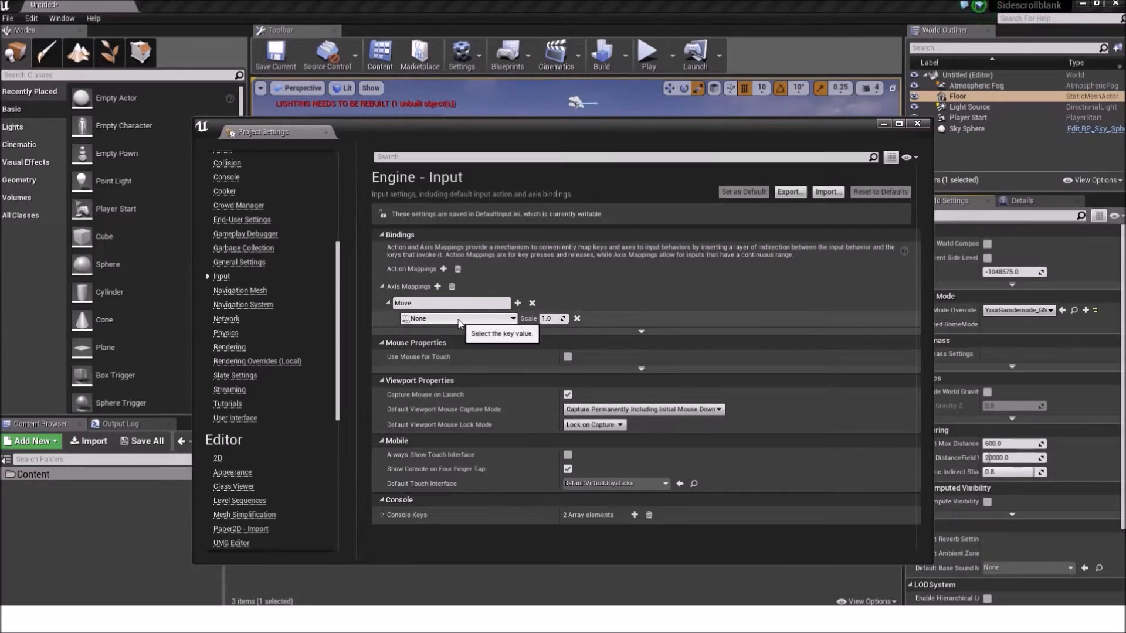
# Assign the keyboard A key to the Move axis mapping.
pyautogui.click(460, 320)
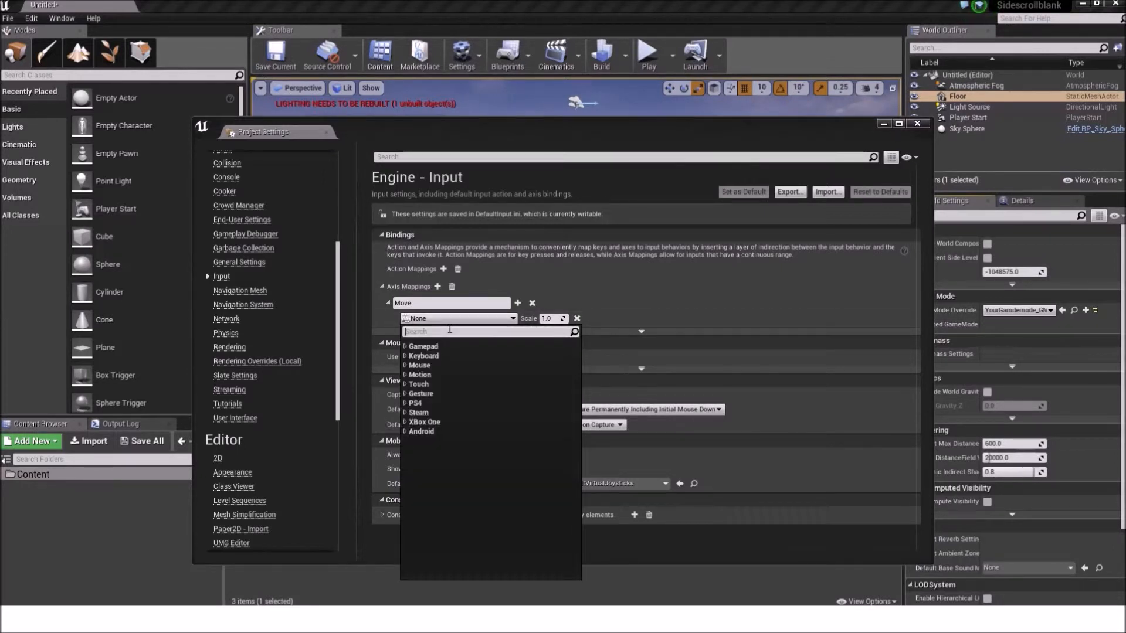
pyautogui.write('A')
pyautogui.scroll(-10, 558, 531)
pyautogui.scroll(5, 504, 470)
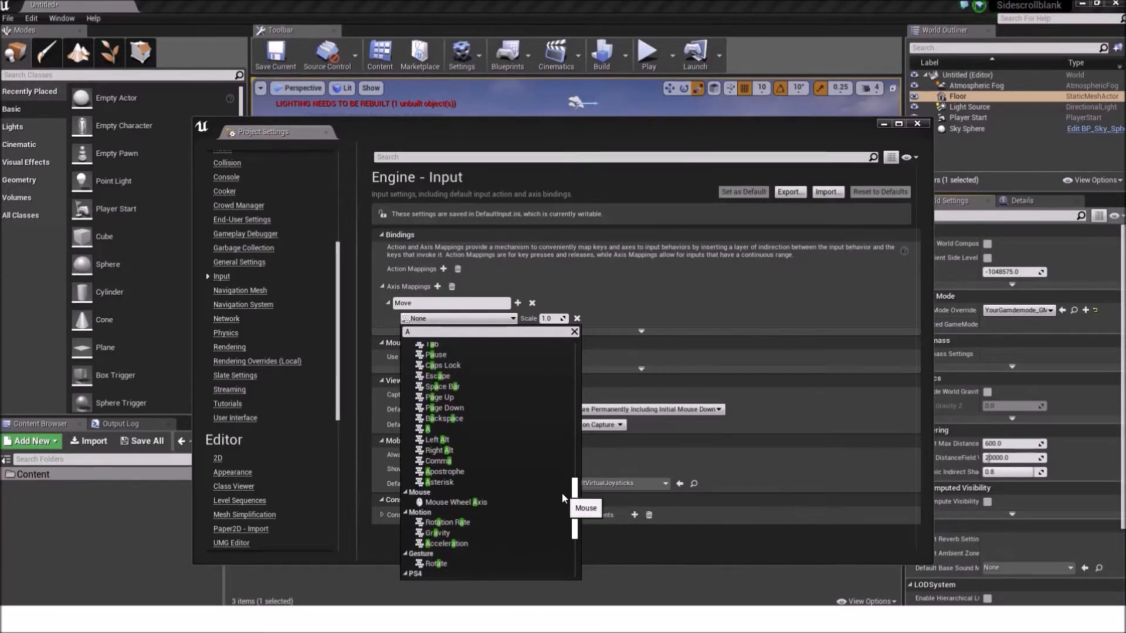
pyautogui.click(443, 433)
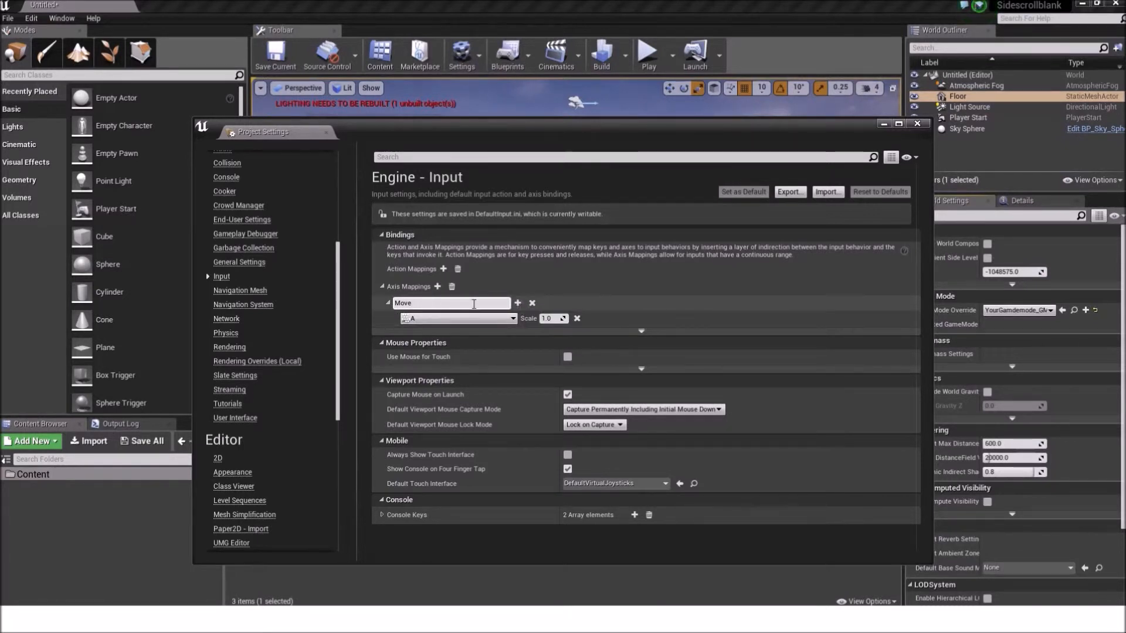
# Add a second key to the Move axis mapping, assigning the keyboard S key with a scale of -1.0.
pyautogui.click(517, 303)
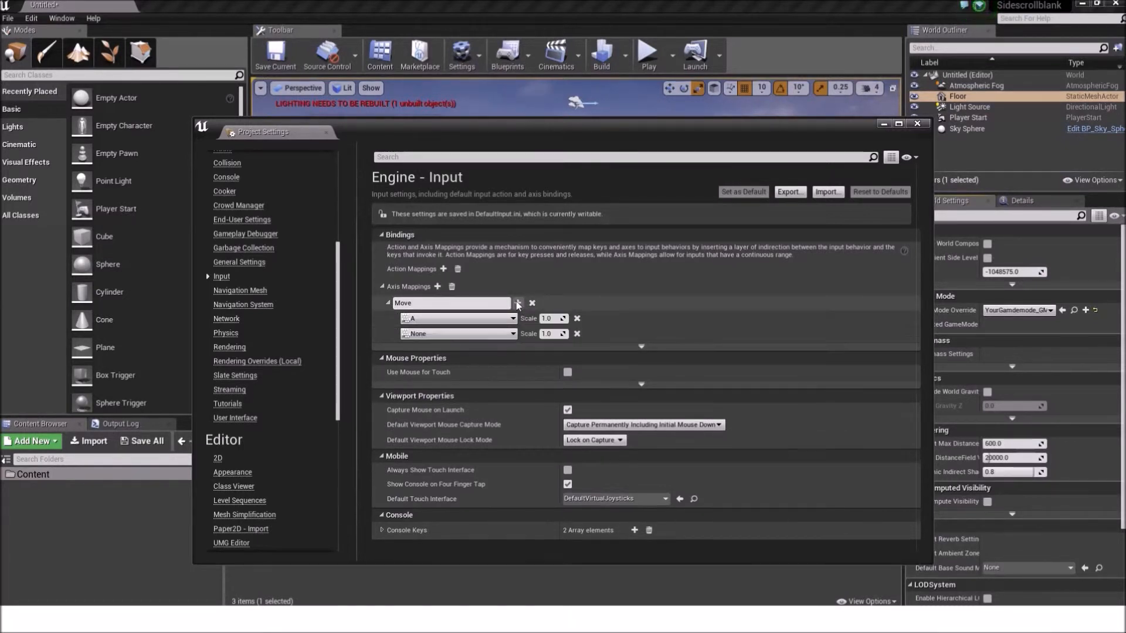
pyautogui.click(452, 334)
pyautogui.write('S')
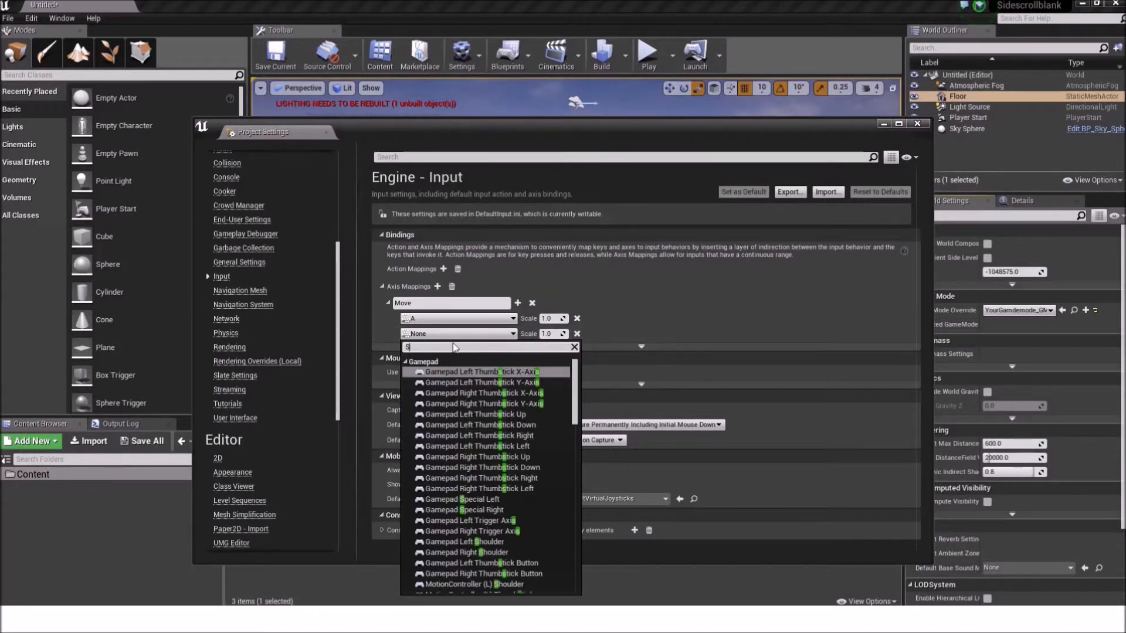
pyautogui.scroll(-2, 578, 393)
pyautogui.scroll(-10, 578, 393)
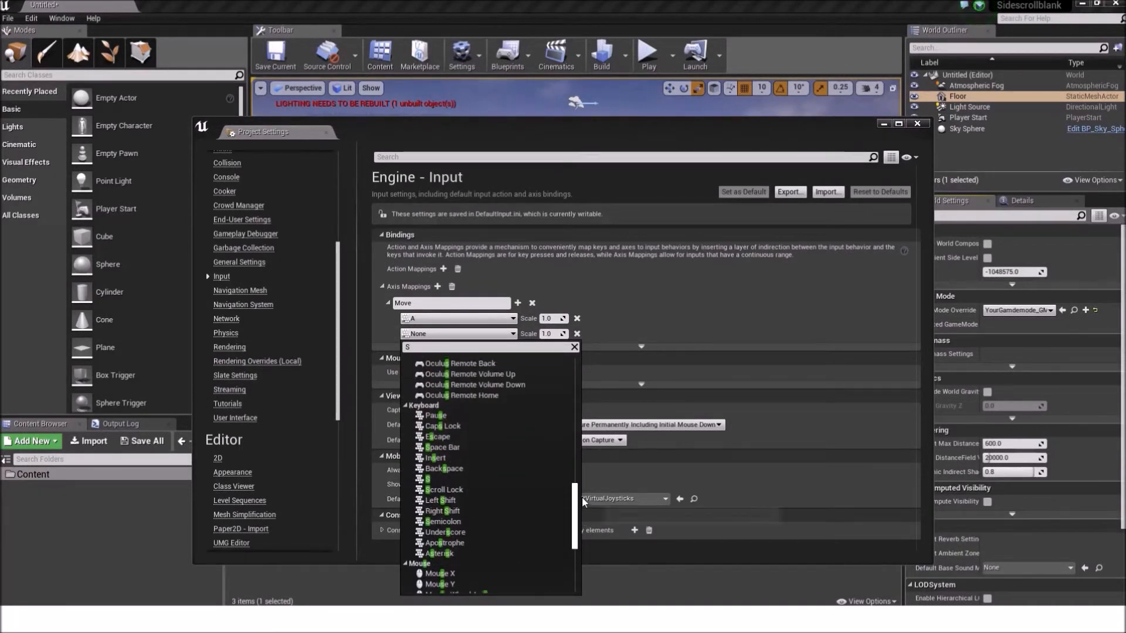
pyautogui.click(493, 492)
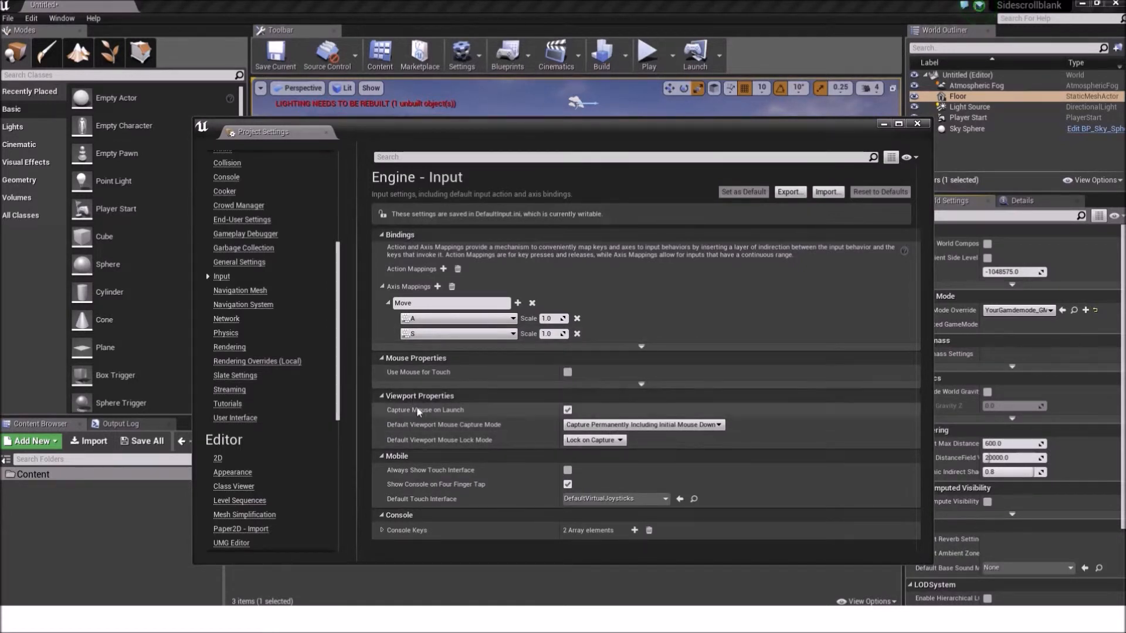
pyautogui.click(550, 334)
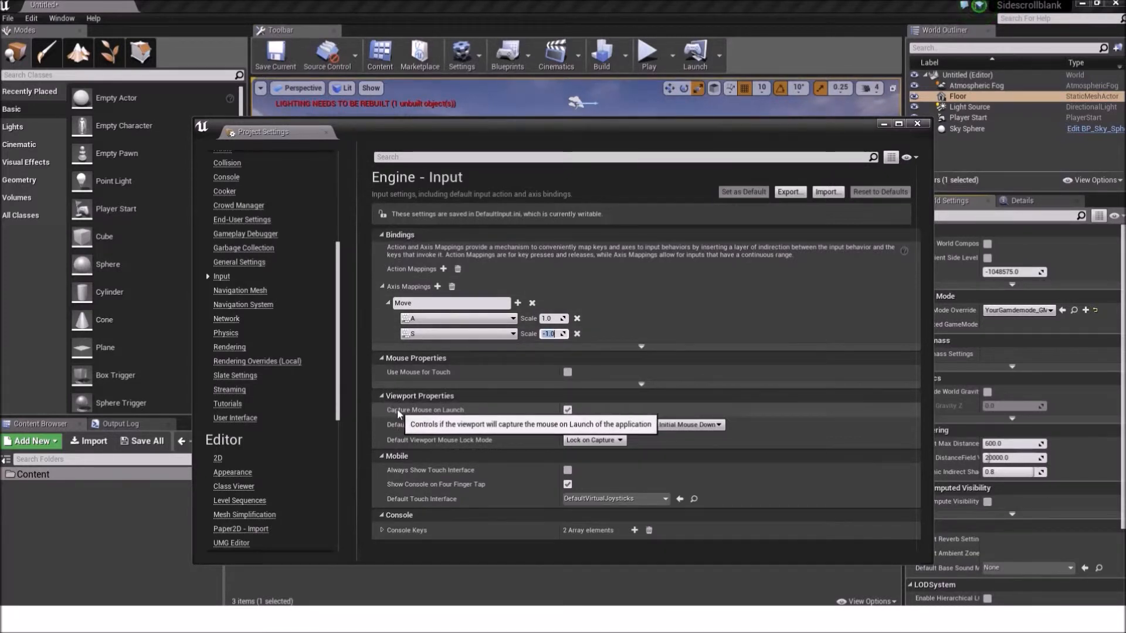
# Change the Move mapping's second key to the keyboard D key.
pyautogui.click(458, 334)
pyautogui.write('D')
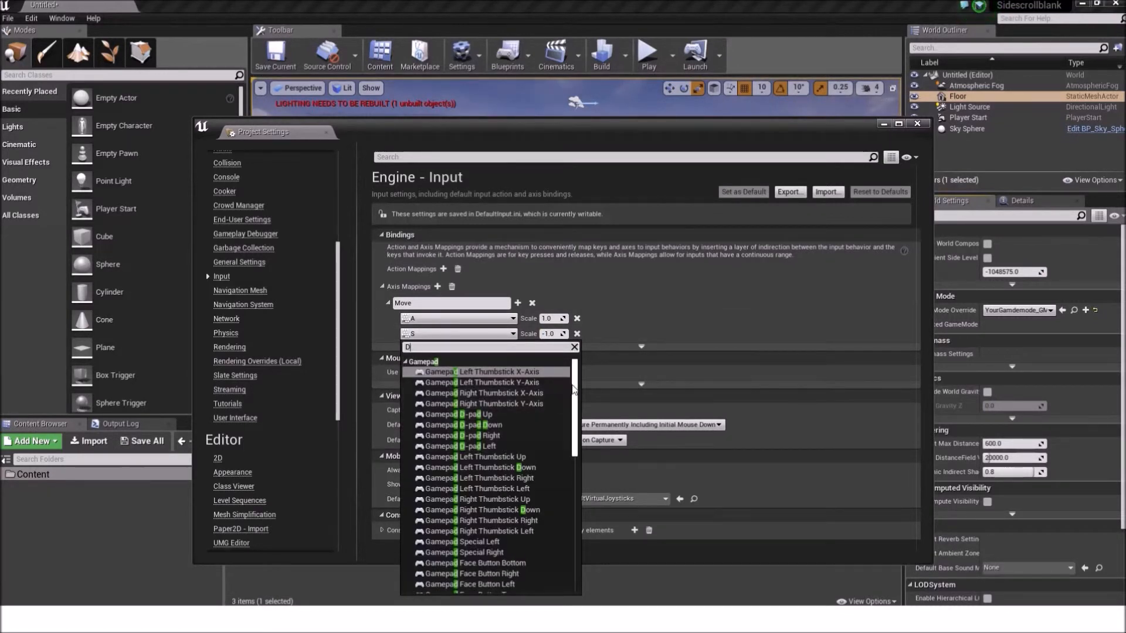
pyautogui.moveTo(576, 393); pyautogui.dragTo(585, 520)
pyautogui.click(460, 435)
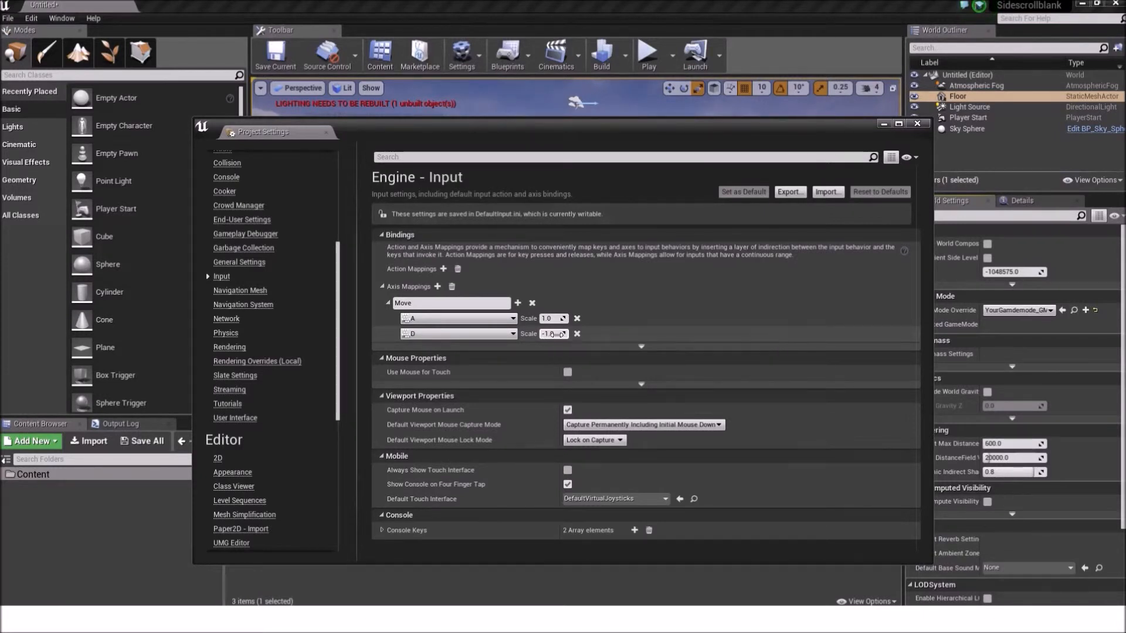
# Leave the Project Settings, then save the YourCharacter_BP blueprint and open it for editing.
pyautogui.click(916, 124)
pyautogui.click(9, 19)
pyautogui.click(8, 19)
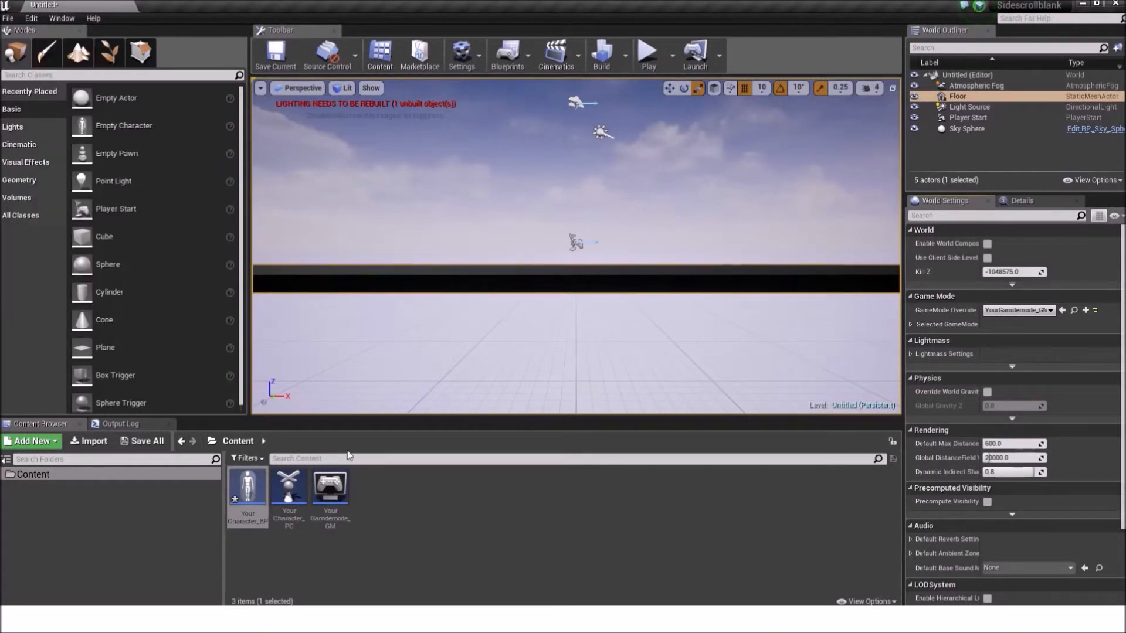
pyautogui.rightClick(249, 492)
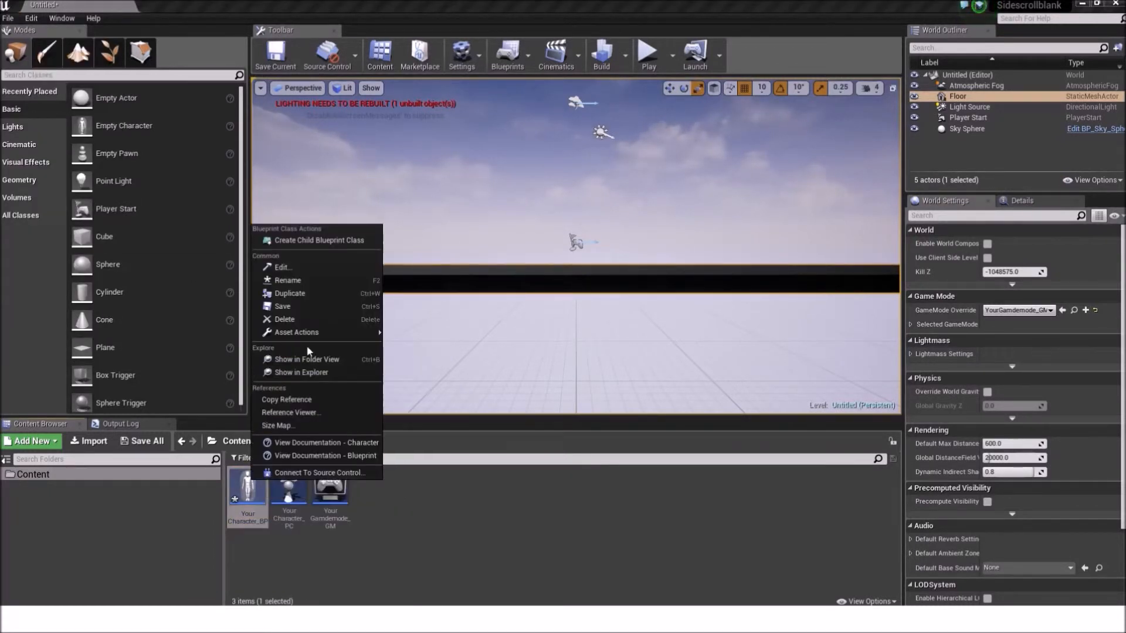
pyautogui.click(299, 306)
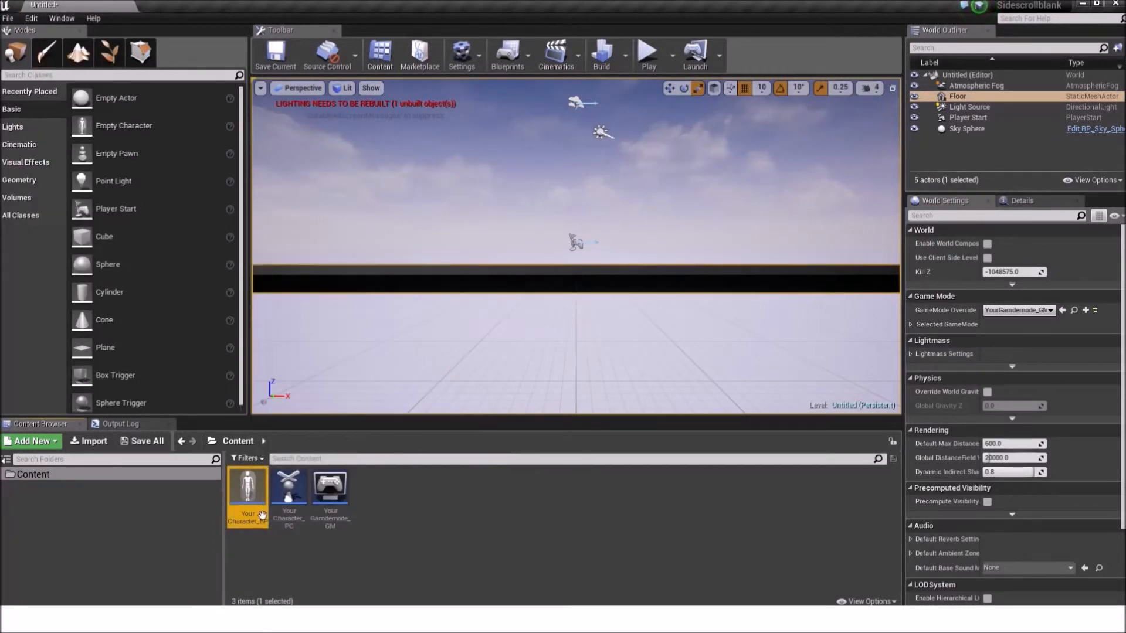
pyautogui.doubleClick(247, 493)
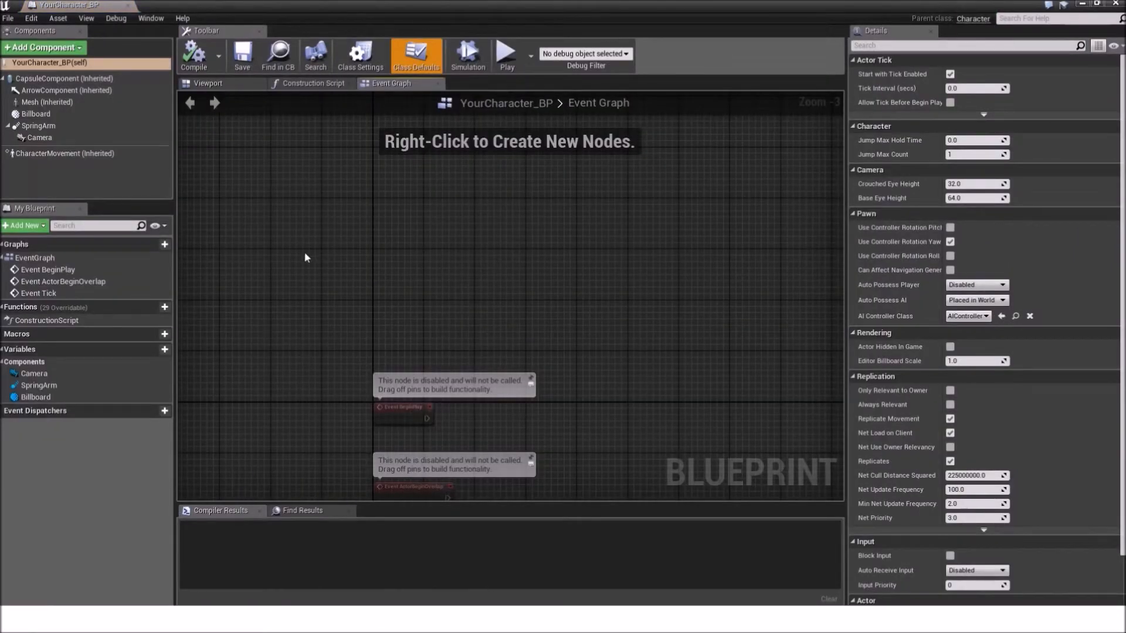
# Add the Move axis event node to the character's Event Graph, then compile and save the blueprint.
pyautogui.scroll(2, 433, 272)
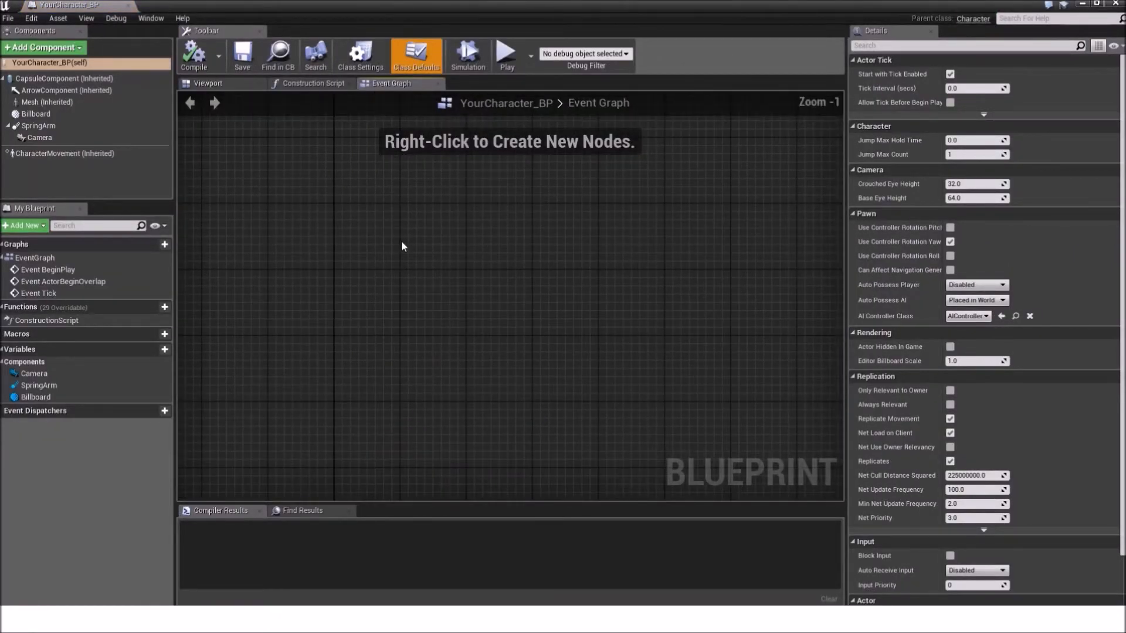
pyautogui.rightClick(399, 252)
pyautogui.click(392, 241)
pyautogui.rightClick(406, 272)
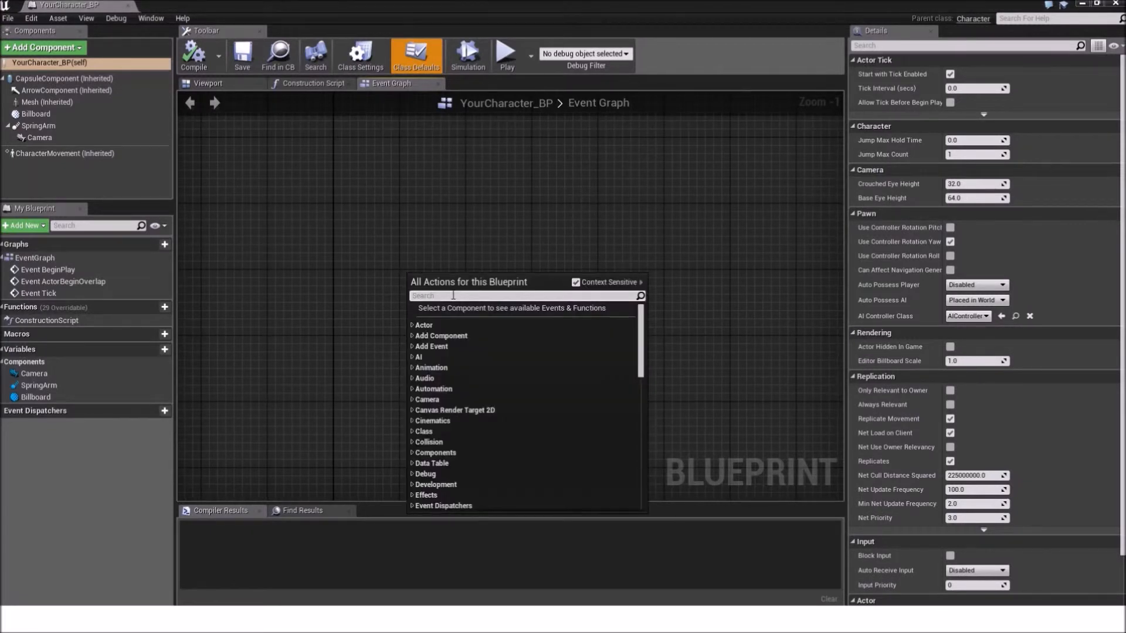
pyautogui.write('move')
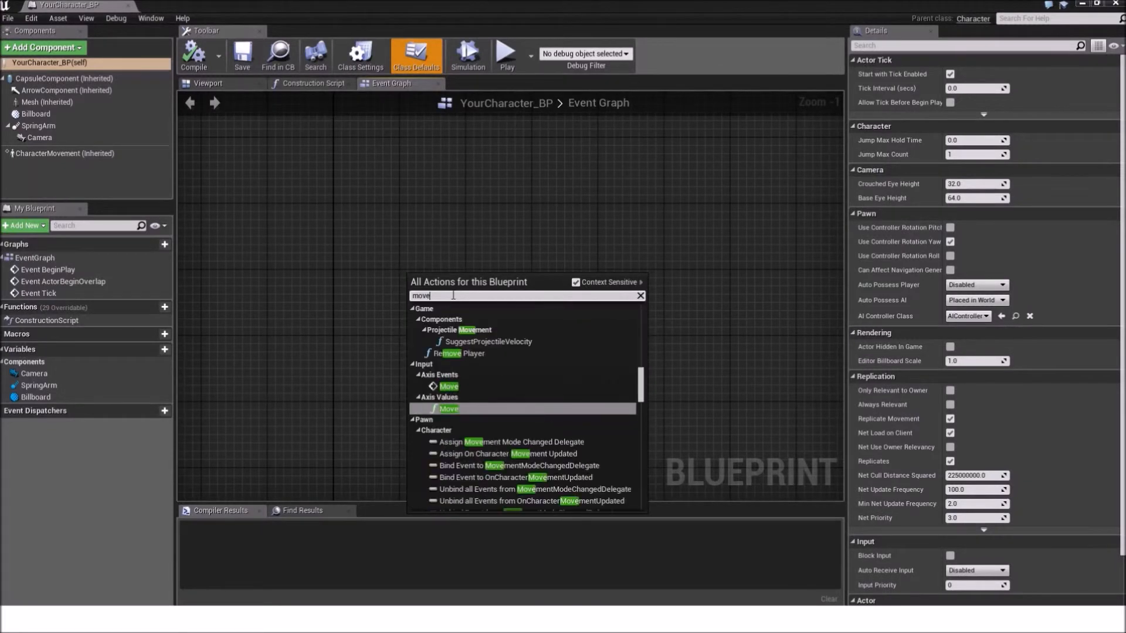
pyautogui.click(447, 386)
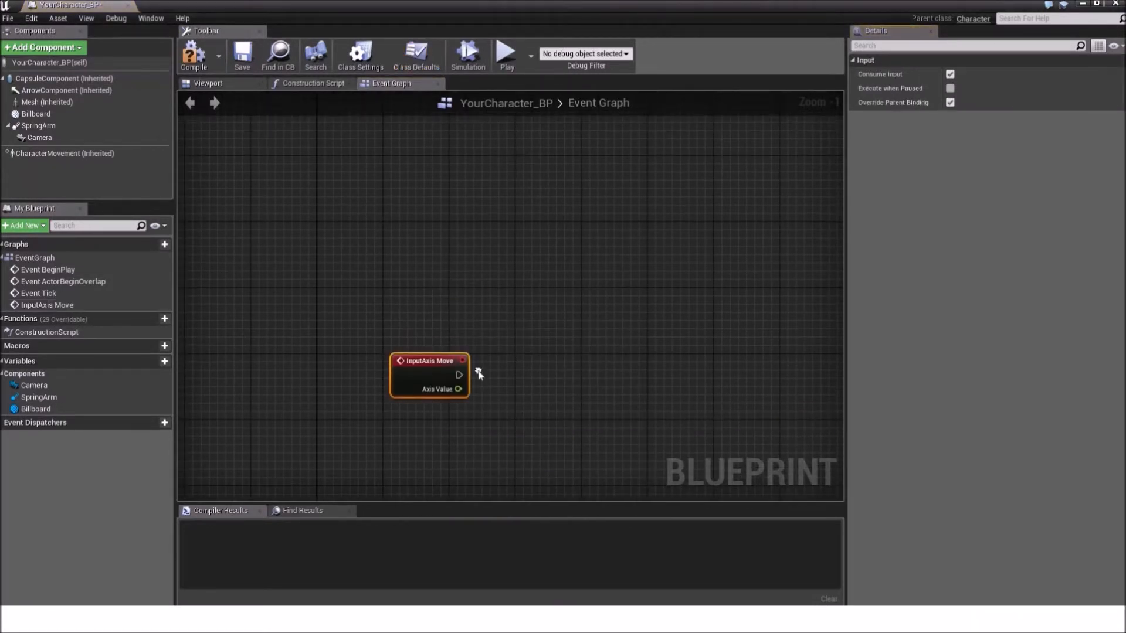
pyautogui.scroll(1, 516, 352)
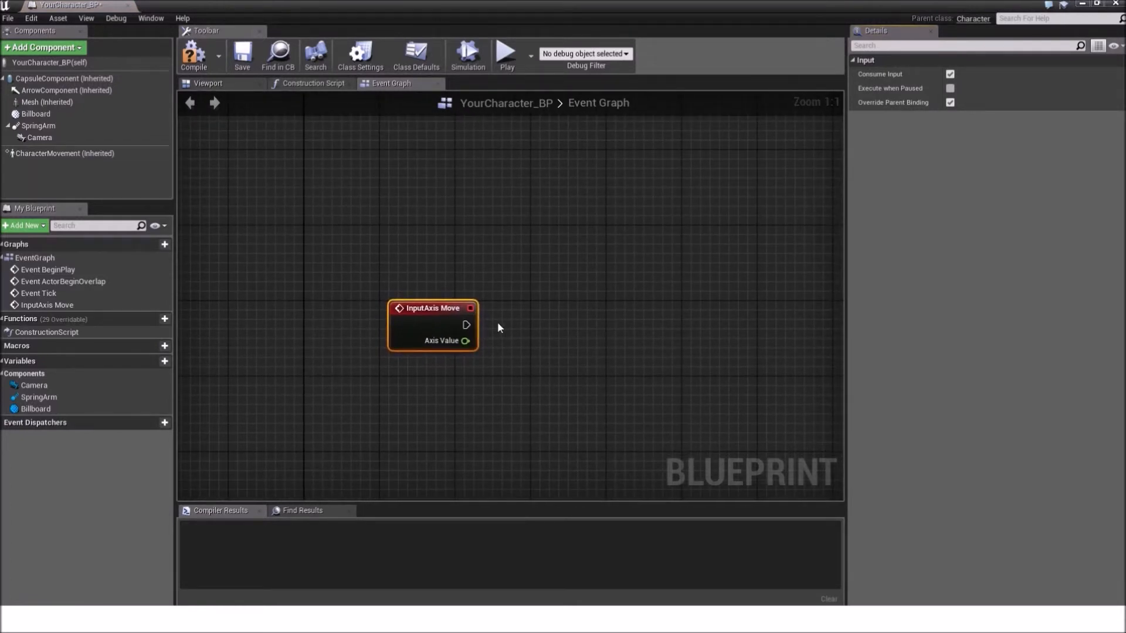
pyautogui.click(193, 55)
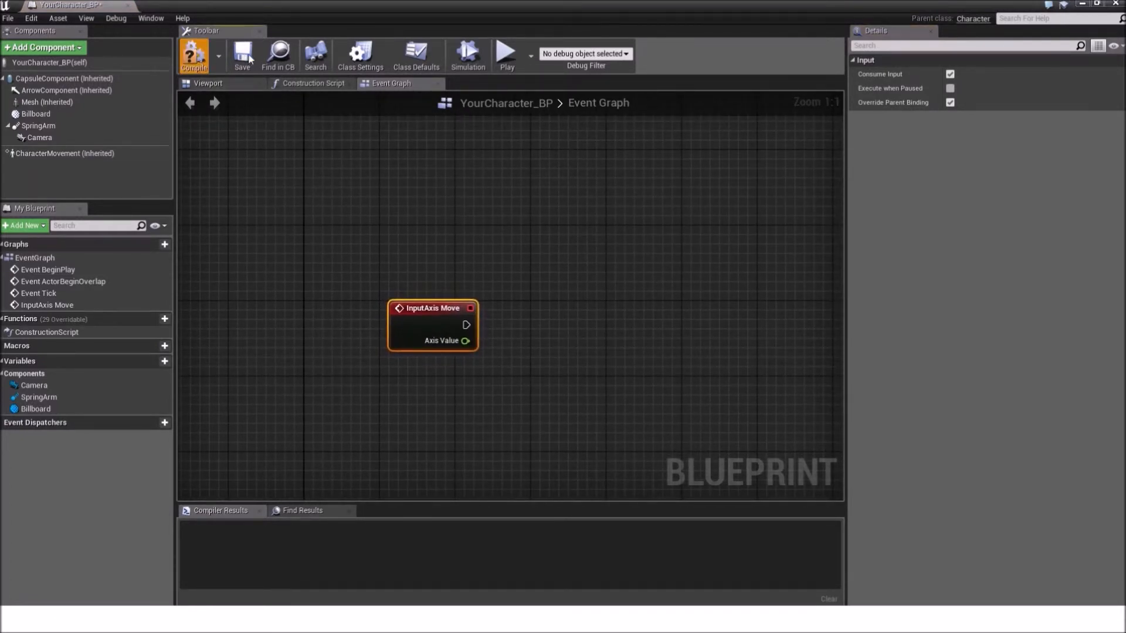
pyautogui.moveTo(486, 327); pyautogui.dragTo(452, 370, button='right')
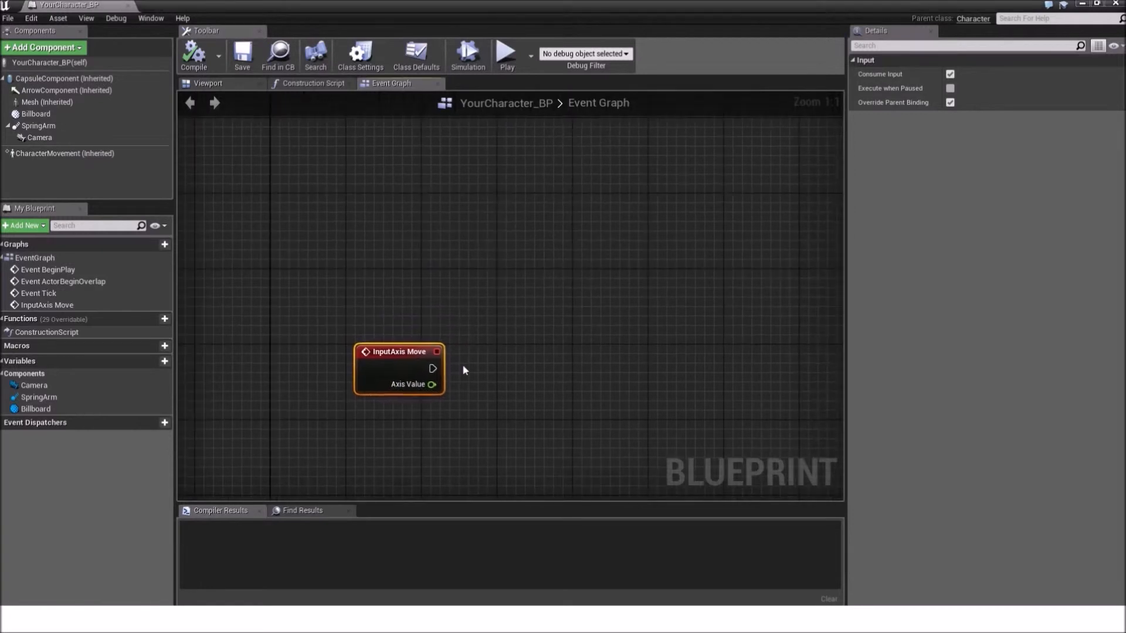
# Examine which way the character's forward arrow points in the blueprint viewport, then return to the Event Graph.
pyautogui.click(226, 84)
pyautogui.moveTo(473, 308)
pyautogui.mouseDown(button='right')
pyautogui.moveTo(510, 308)
pyautogui.moveTo(508, 293)
pyautogui.moveTo(470, 293)
pyautogui.mouseUp(button='right')
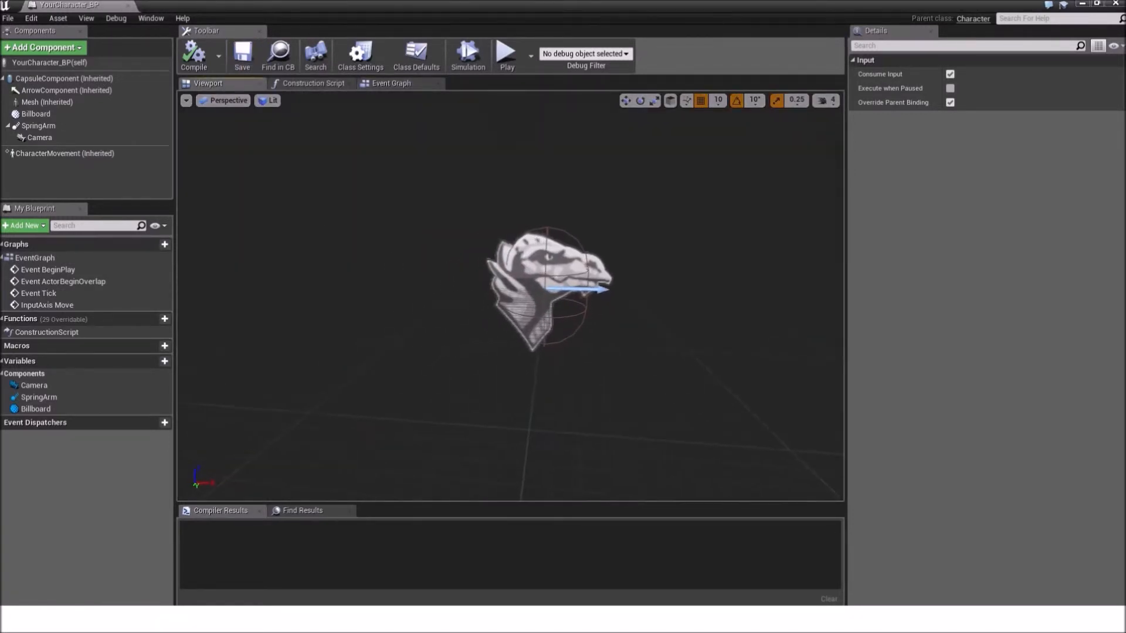
pyautogui.moveTo(528, 322); pyautogui.dragTo(568, 322, button='right')
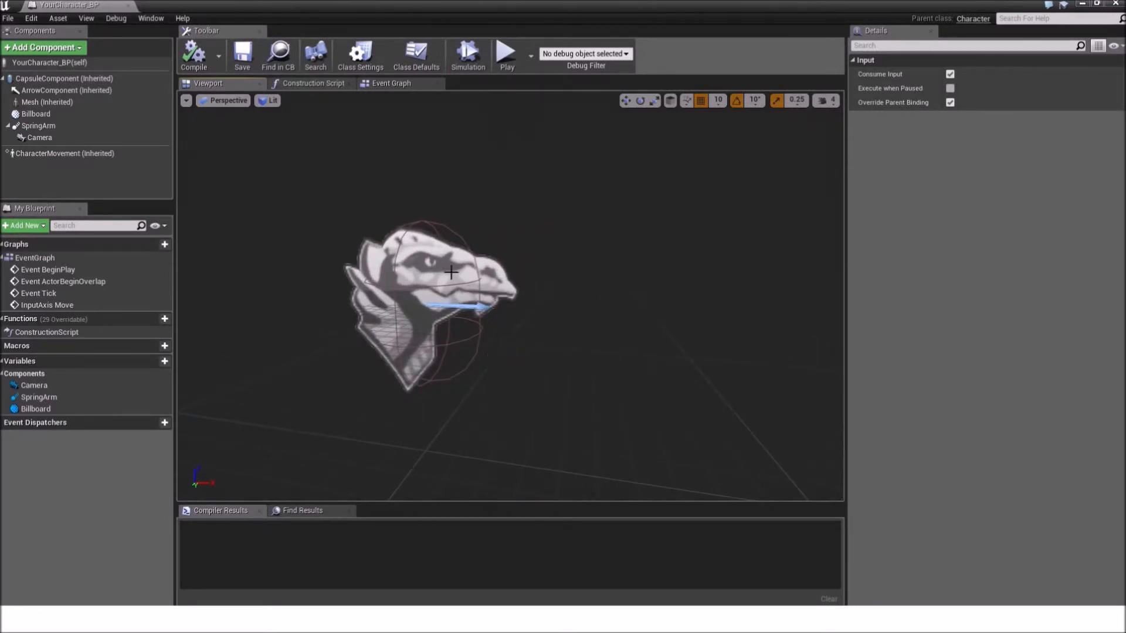
pyautogui.click(393, 83)
pyautogui.moveTo(483, 315); pyautogui.dragTo(468, 309, button='right')
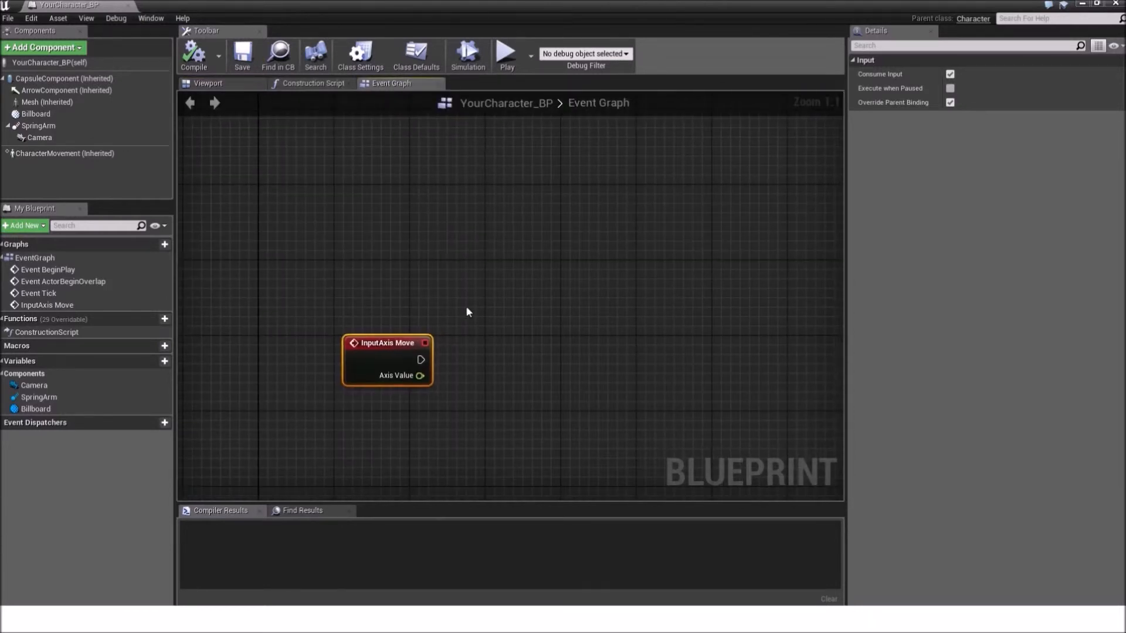
pyautogui.click(475, 207)
pyautogui.rightClick(465, 206)
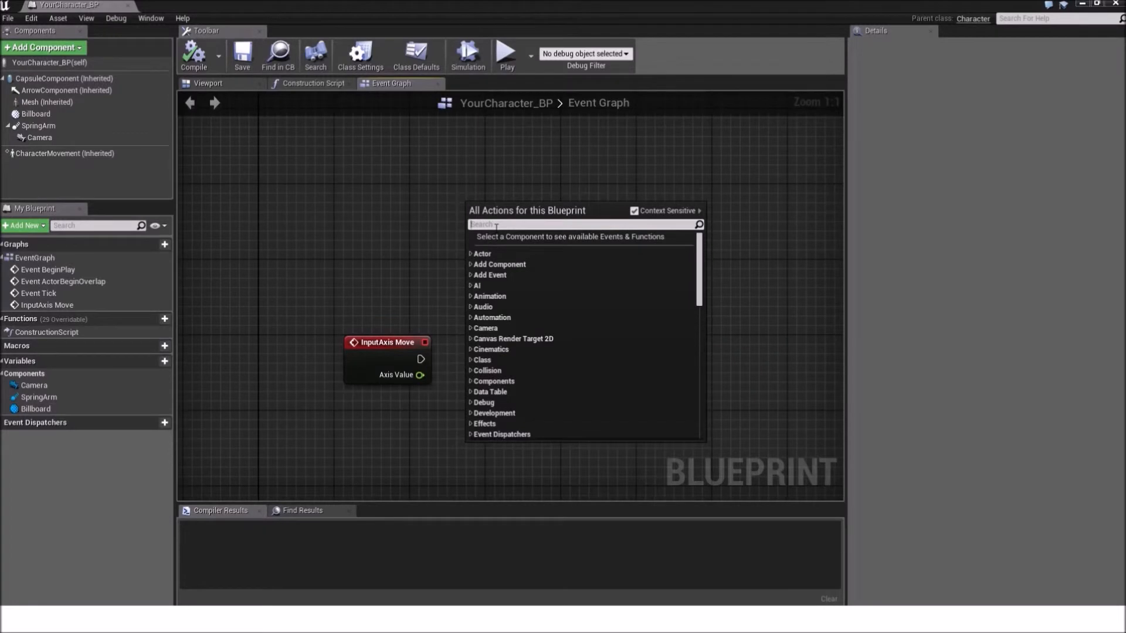
pyautogui.write('get actor loa')
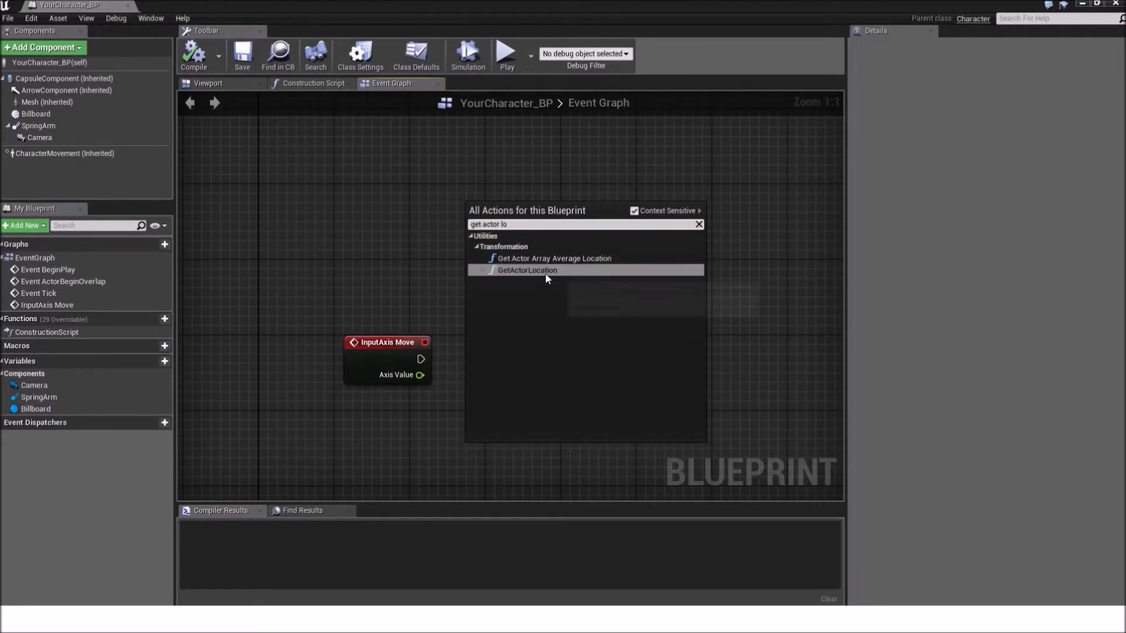
pyautogui.click(546, 273)
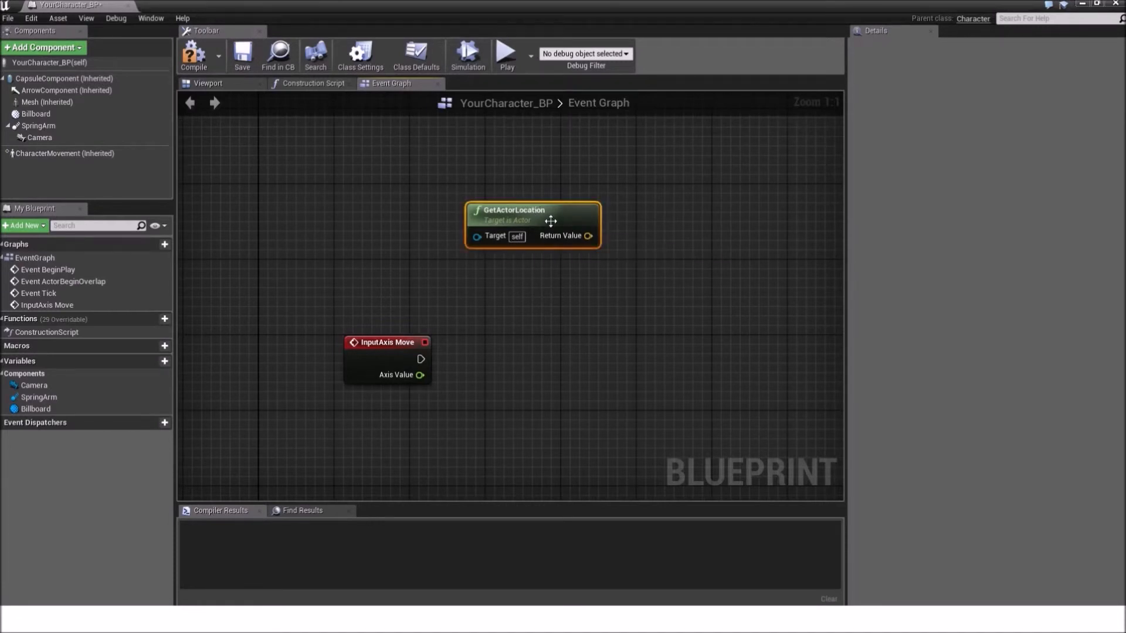
pyautogui.press('Delete')
# Add a Get Actor Forward Vector node and place it below the InputAxis Move event.
pyautogui.rightClick(475, 235)
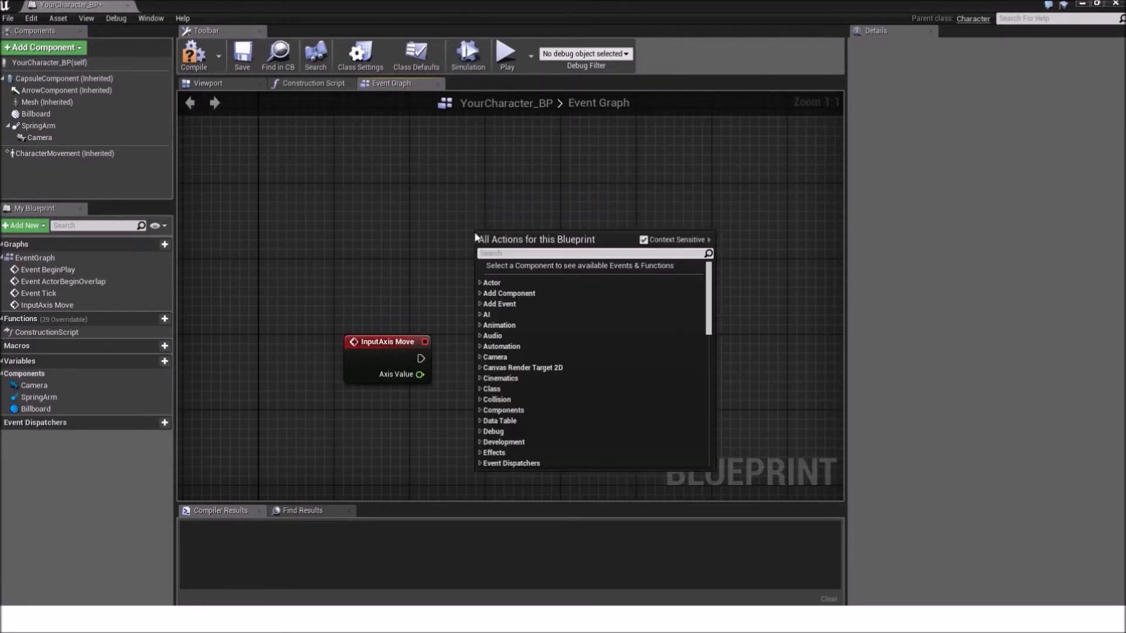
pyautogui.write('get actor forw')
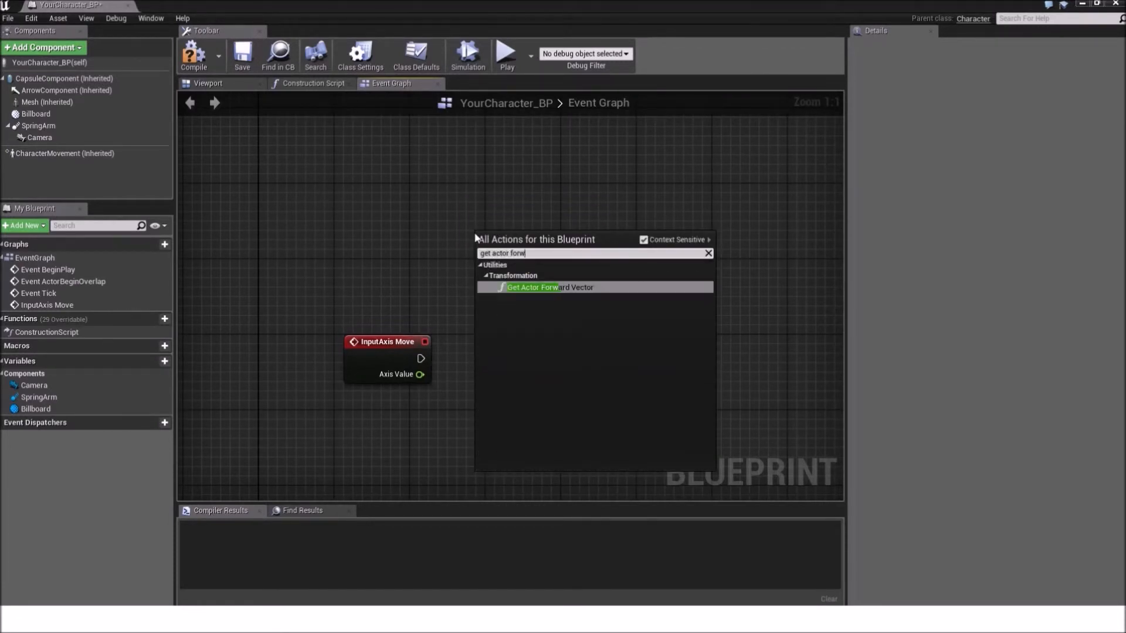
pyautogui.click(572, 287)
pyautogui.scroll(-2, 516, 238)
pyautogui.moveTo(516, 239); pyautogui.dragTo(524, 397)
pyautogui.scroll(2, 544, 273)
pyautogui.click(480, 274)
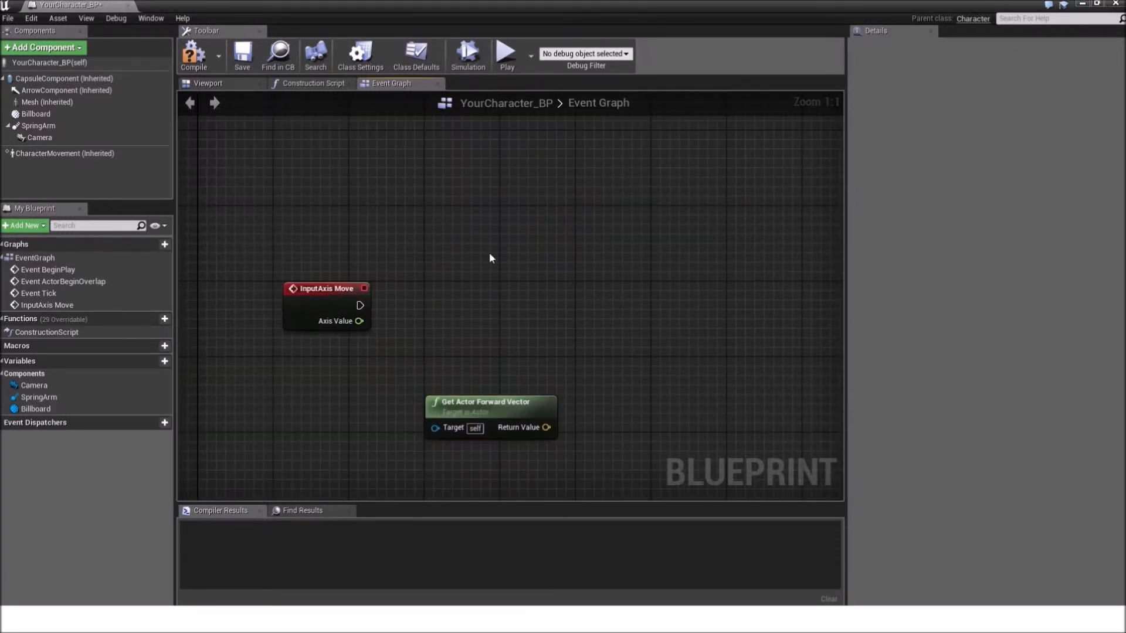
# Add an Add Movement Input node to the Event Graph, beside the InputAxis Move event.
pyautogui.rightClick(489, 253)
pyautogui.write('add movement')
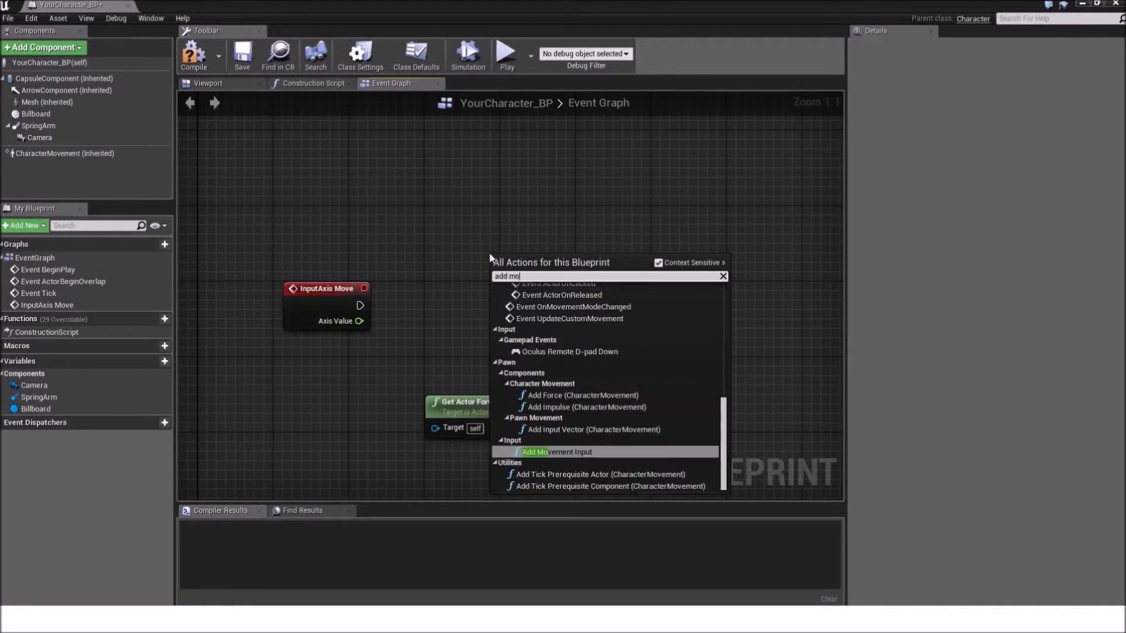
pyautogui.click(586, 454)
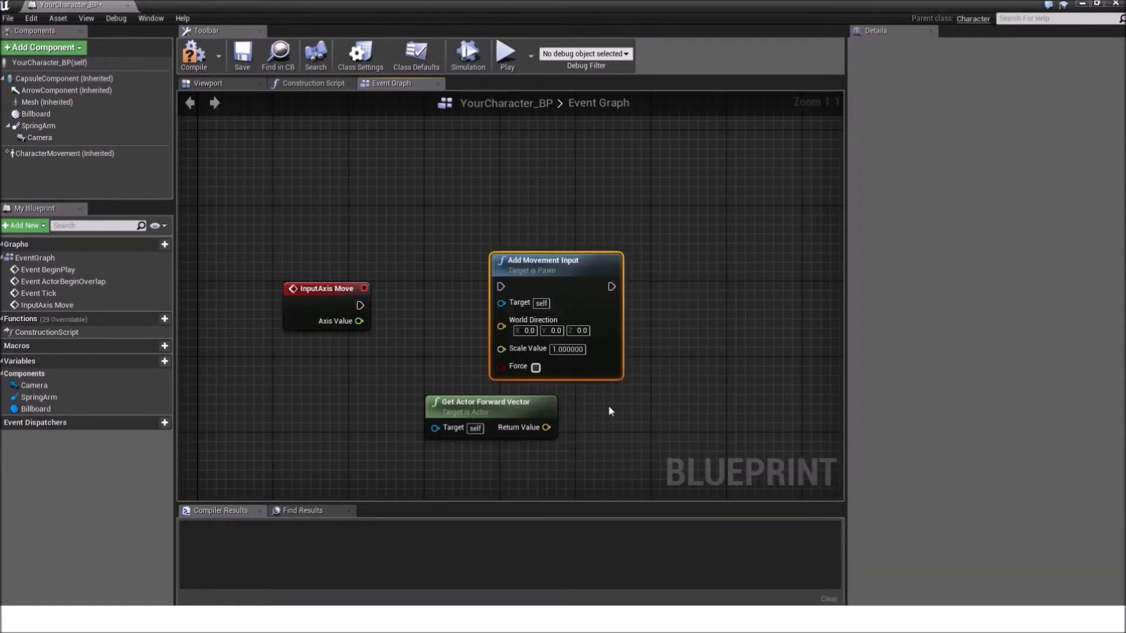
pyautogui.moveTo(389, 280); pyautogui.dragTo(560, 332)
pyautogui.click(507, 209)
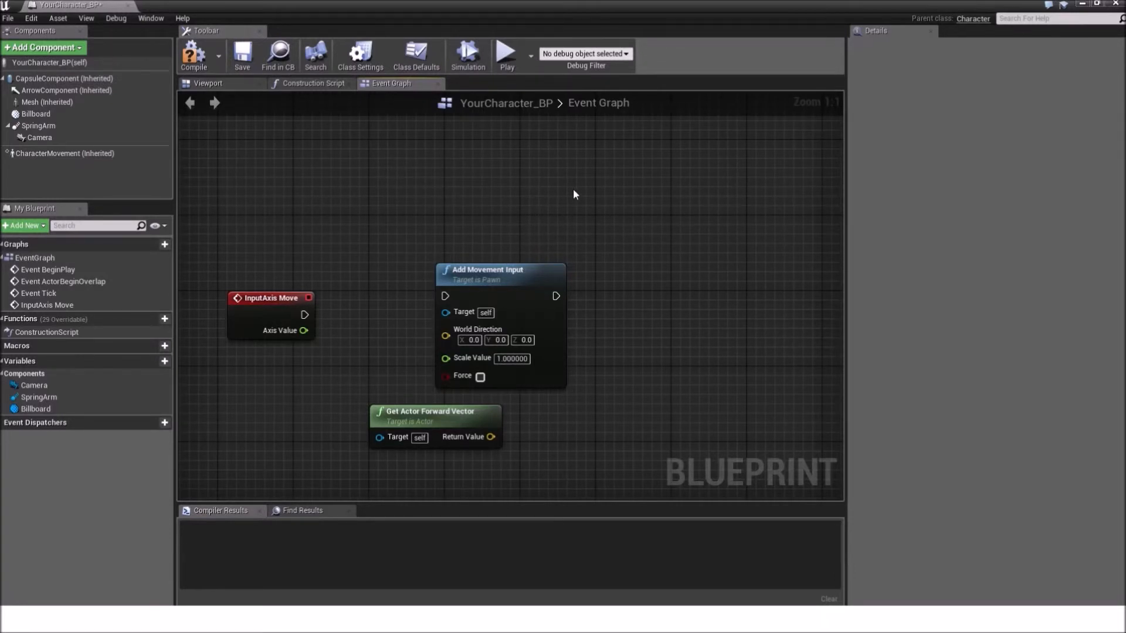
# Space the Add Movement Input node away from the InputAxis Move event and connect the event's execution output to it.
pyautogui.moveTo(630, 323); pyautogui.dragTo(617, 307, button='right')
pyautogui.moveTo(434, 243); pyautogui.dragTo(566, 262)
pyautogui.moveTo(619, 276); pyautogui.dragTo(596, 315, button='right')
pyautogui.moveTo(596, 315); pyautogui.dragTo(587, 315)
pyautogui.moveTo(473, 306); pyautogui.dragTo(463, 289, button='right')
pyautogui.click(463, 289)
pyautogui.moveTo(261, 323); pyautogui.dragTo(542, 335)
pyautogui.moveTo(653, 379); pyautogui.dragTo(657, 365, button='right')
# Reposition the Get Actor Forward Vector node below the Move event and connect its Return Value to World Direction on Add Movement Input.
pyautogui.moveTo(437, 428); pyautogui.dragTo(350, 418)
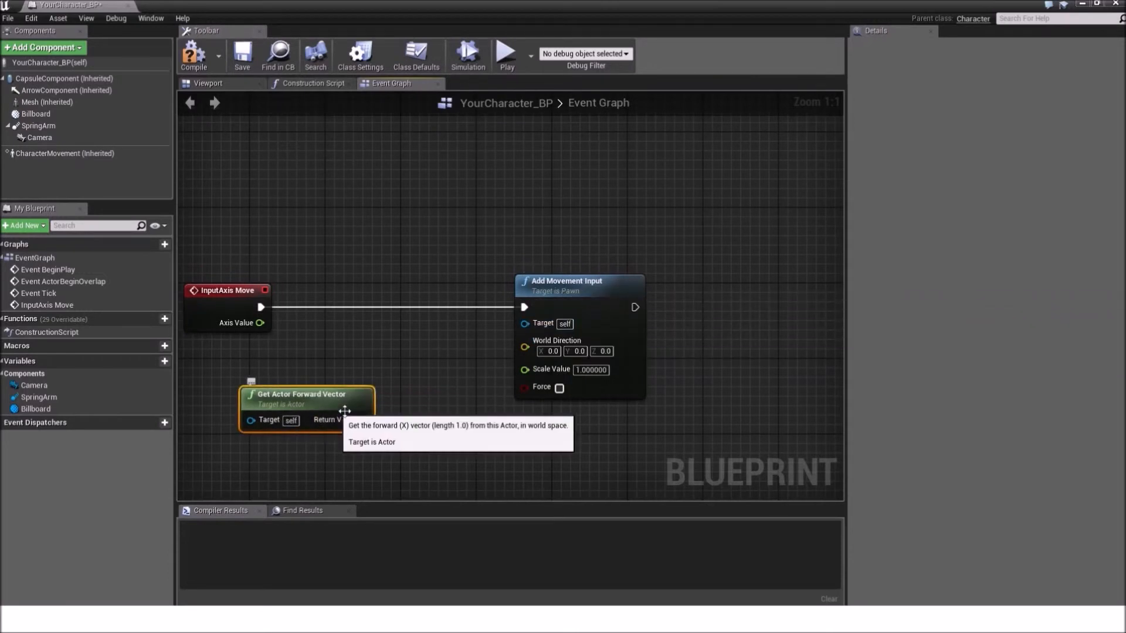
pyautogui.moveTo(350, 419); pyautogui.dragTo(363, 413, button='right')
pyautogui.moveTo(375, 414); pyautogui.dragTo(540, 342)
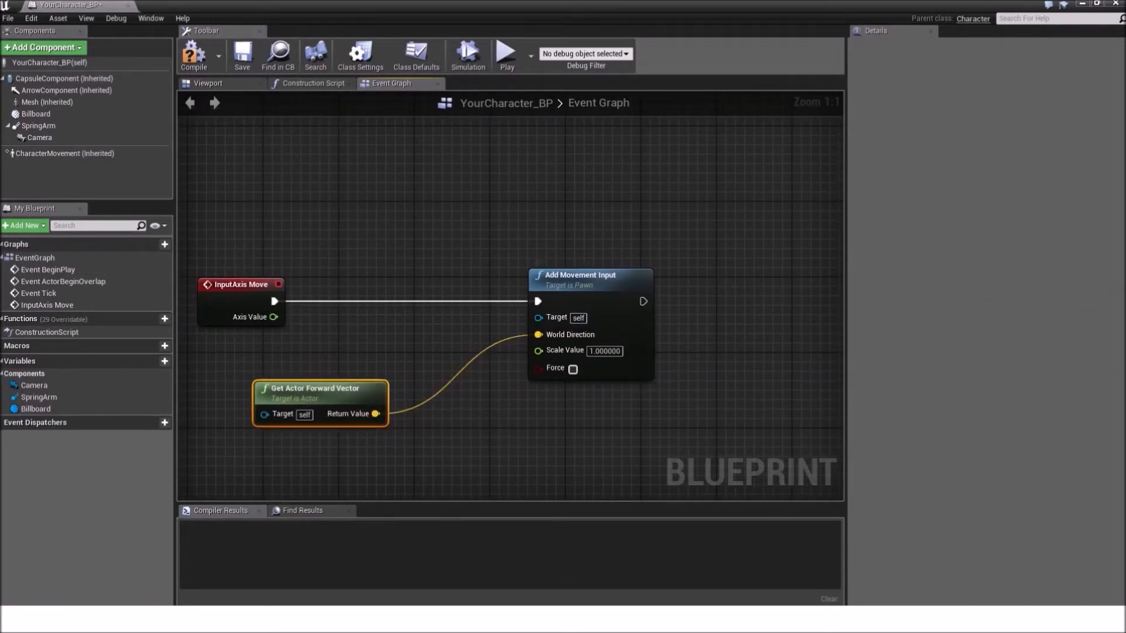
pyautogui.moveTo(540, 342); pyautogui.dragTo(516, 303, button='right')
pyautogui.moveTo(294, 270); pyautogui.dragTo(329, 302, button='right')
# Connect the Move event's Axis Value to Scale Value on Add Movement Input, then compile the blueprint.
pyautogui.click(331, 303)
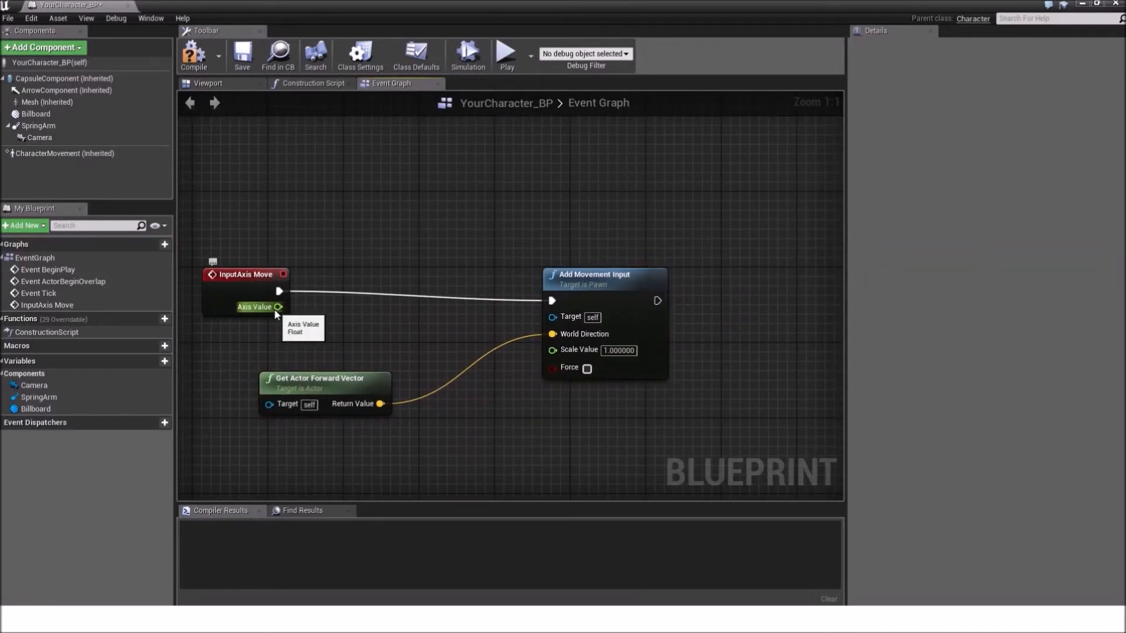
pyautogui.moveTo(275, 309); pyautogui.dragTo(570, 354)
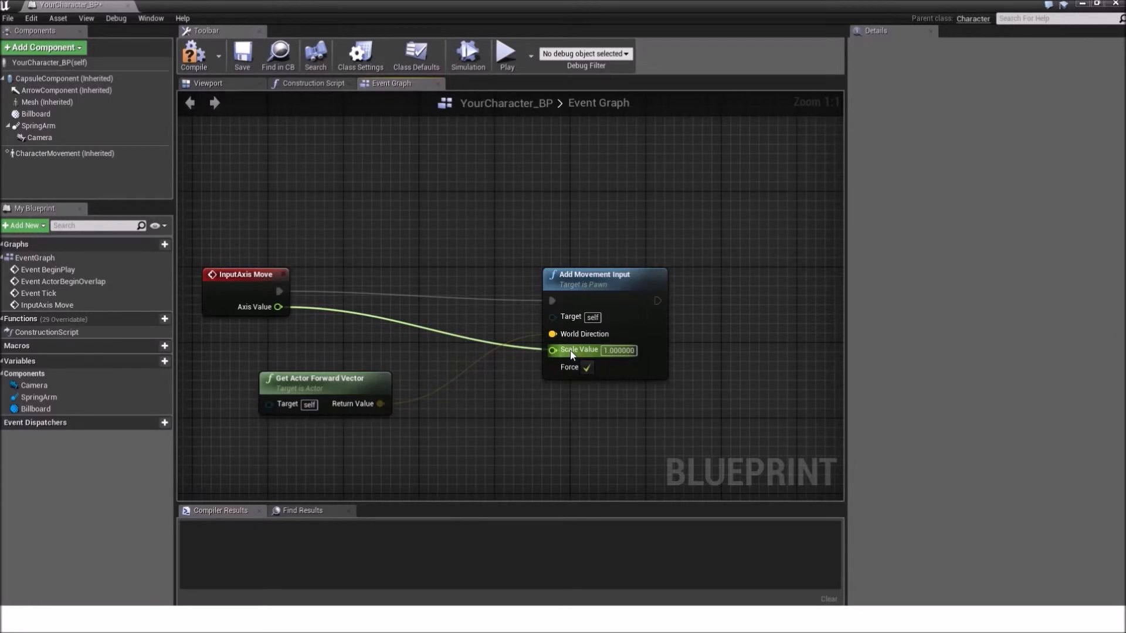
pyautogui.moveTo(571, 355); pyautogui.dragTo(572, 354)
pyautogui.scroll(-2, 558, 398)
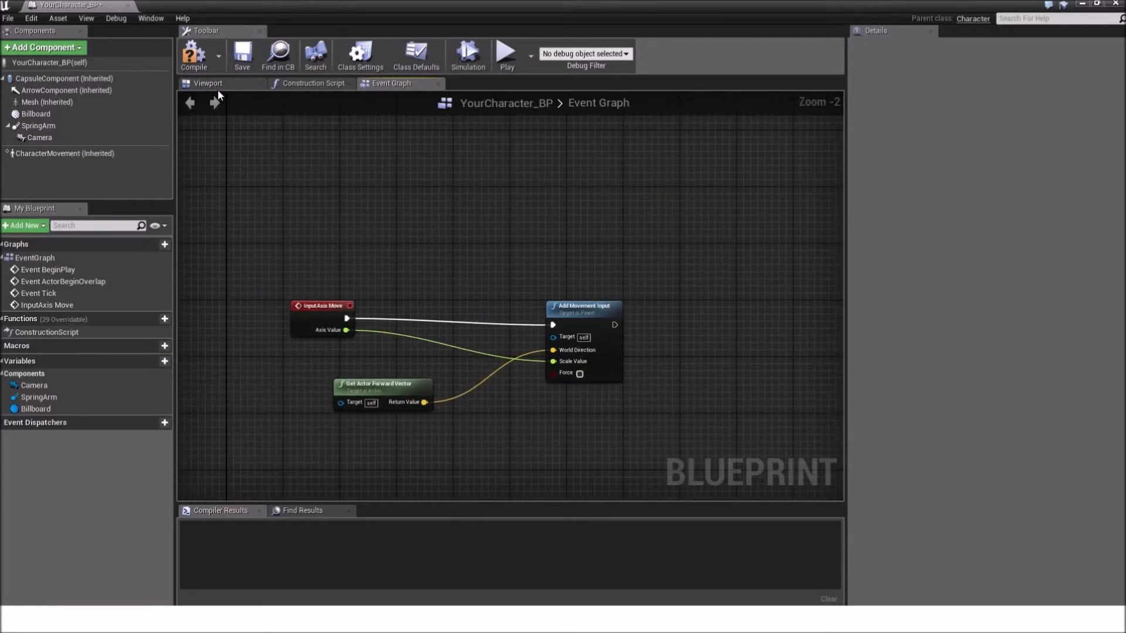
pyautogui.click(193, 54)
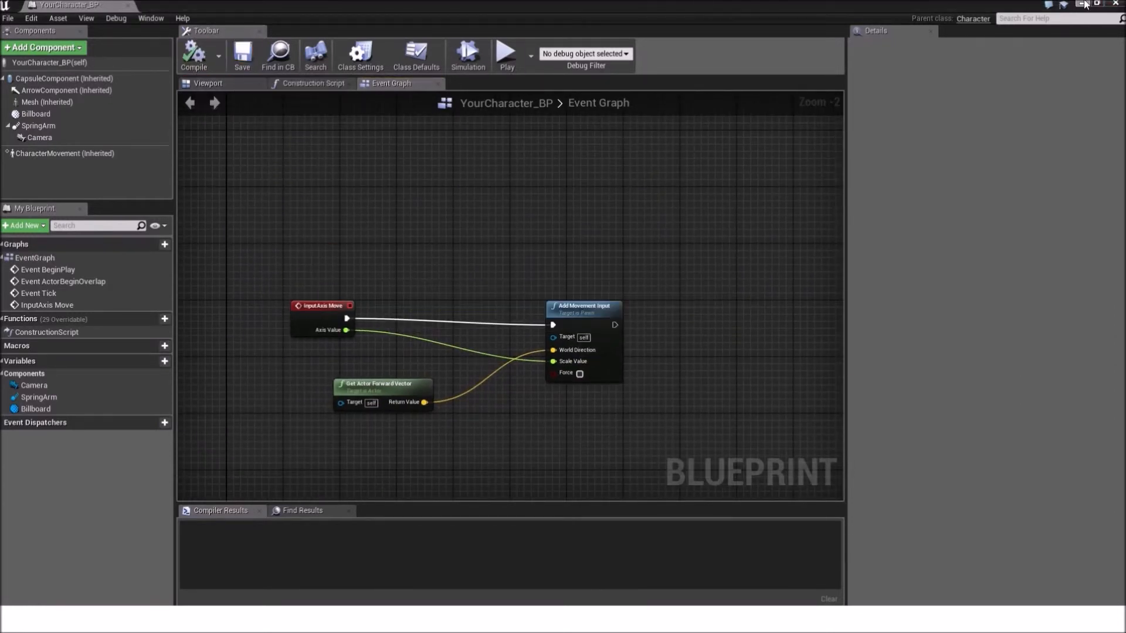
# Return to the level editor and playtest moving the character in both directions with A and D, then stop the session.
pyautogui.click(1083, 4)
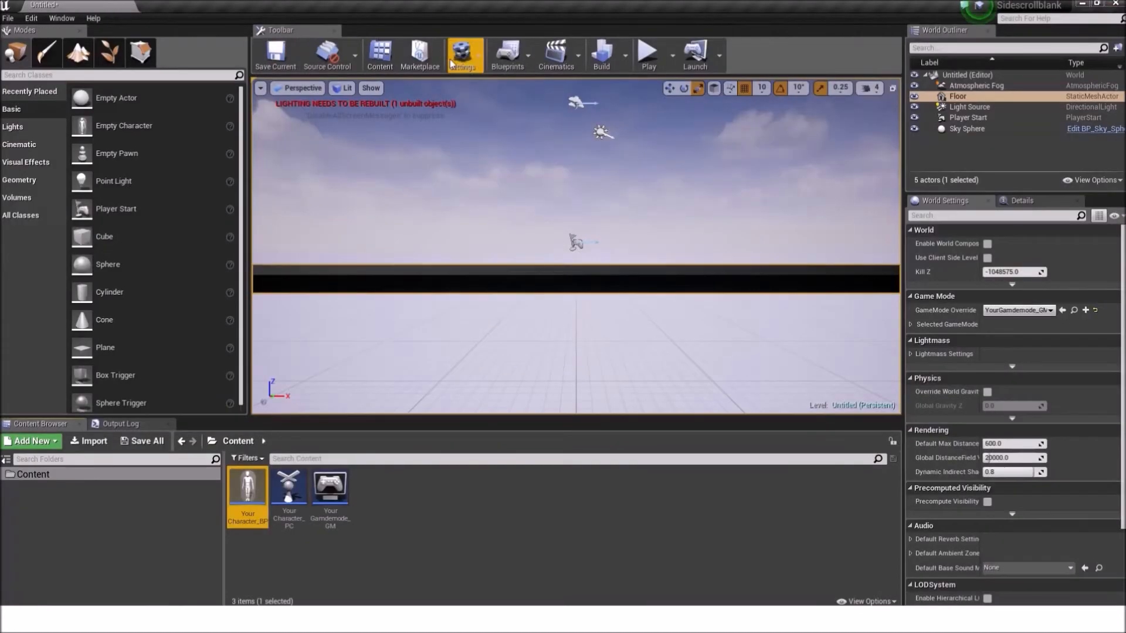
pyautogui.click(648, 53)
pyautogui.press('a')
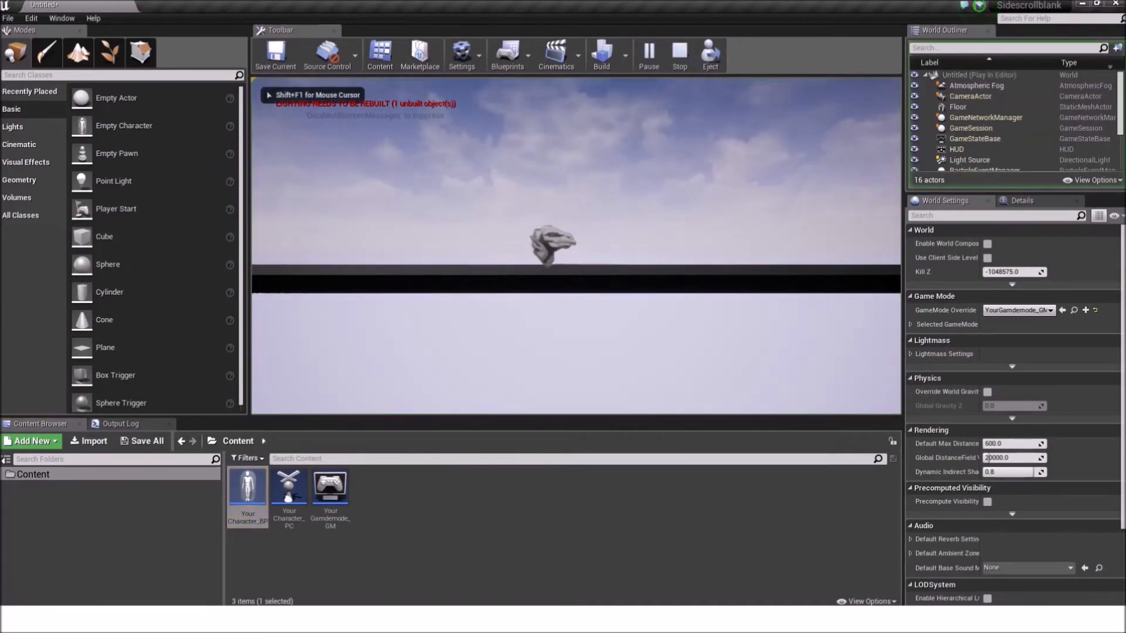
pyautogui.press('d')
pyautogui.press('a')
pyautogui.press('d')
pyautogui.press('a')
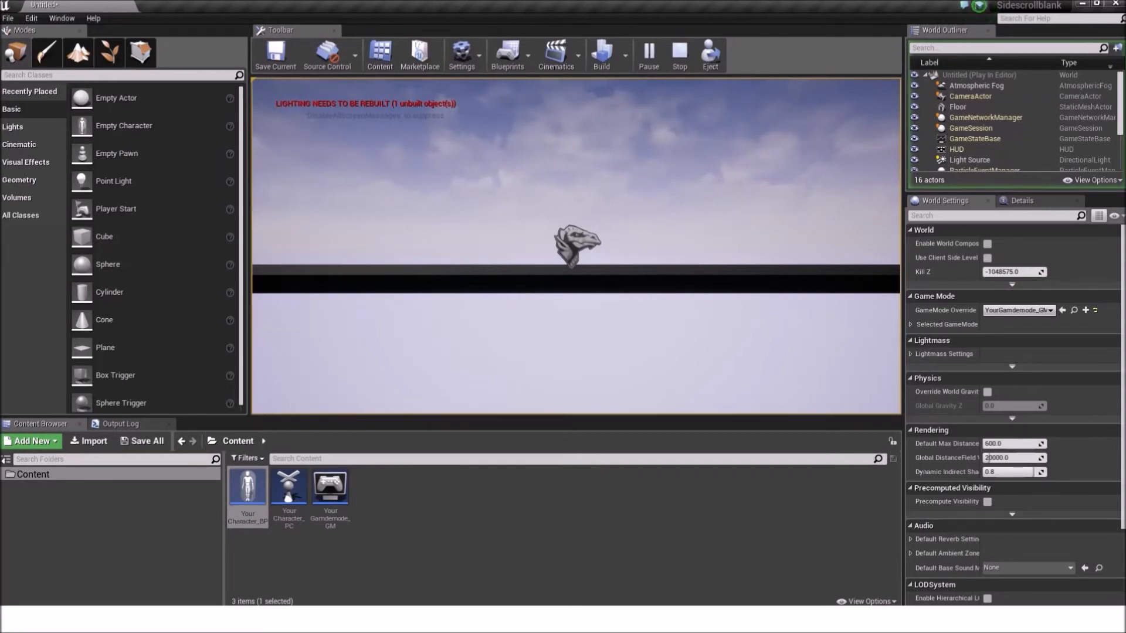
pyautogui.press('a')
pyautogui.press('d')
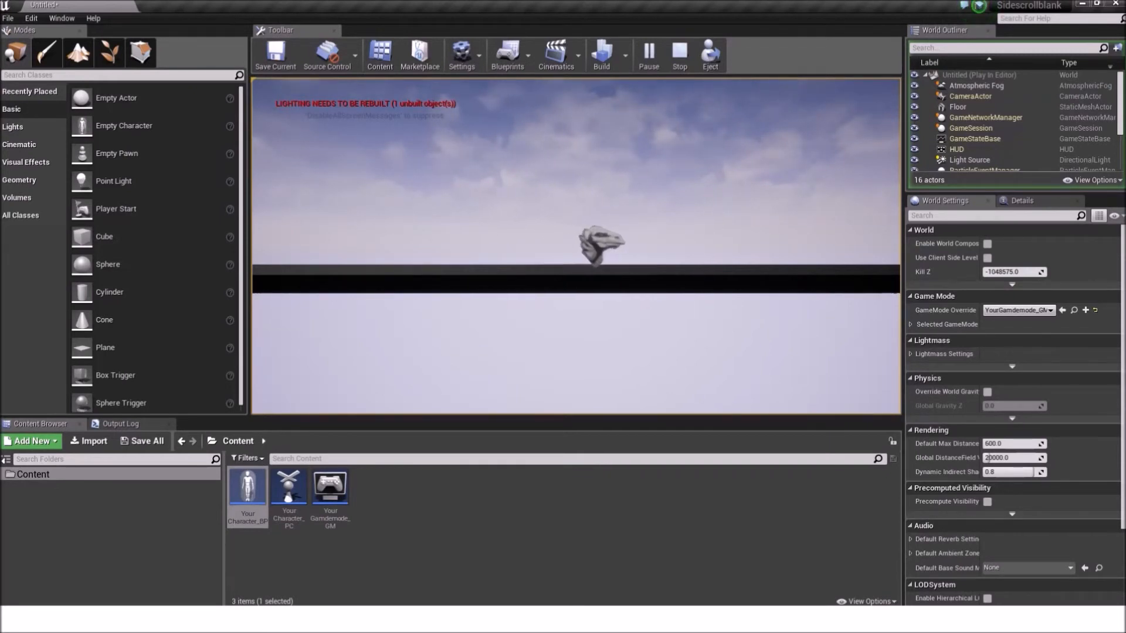
pyautogui.press('a')
pyautogui.press('d')
pyautogui.press('a')
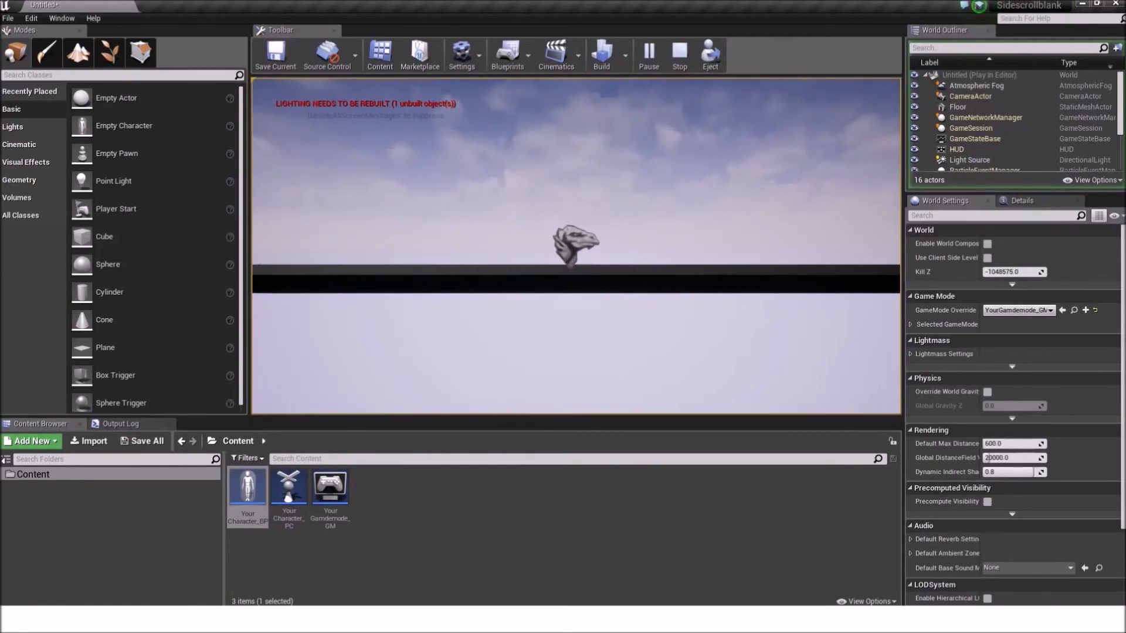
pyautogui.press('Escape')
# In the project's input settings, set the Move axis mapping's scale to -1.0 for A and 1.0 for D.
pyautogui.click(32, 18)
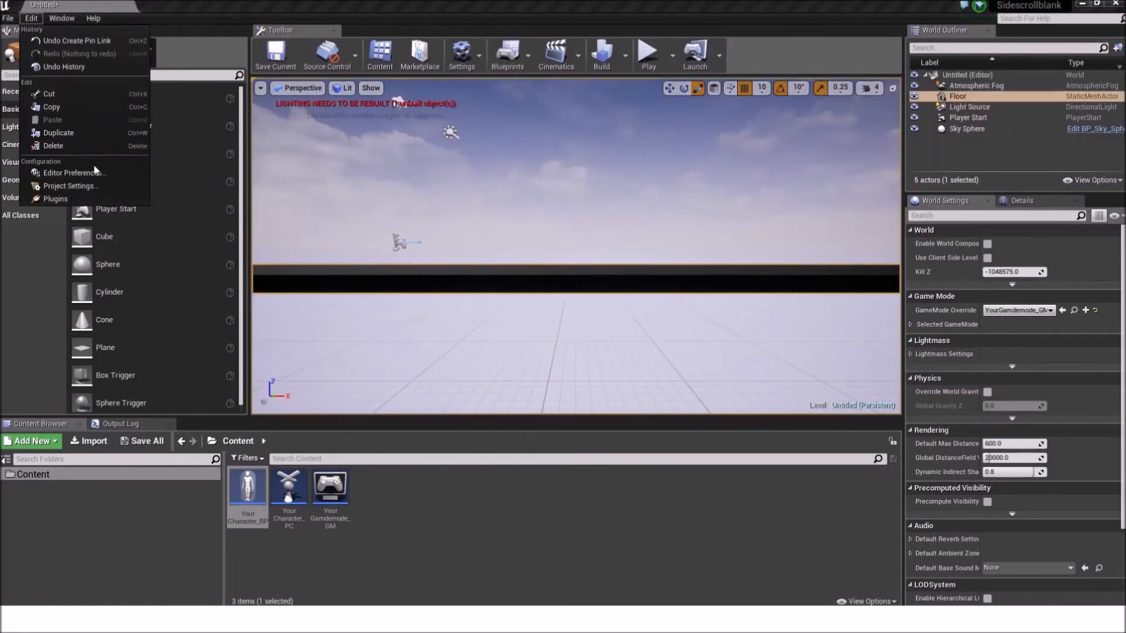
pyautogui.click(99, 186)
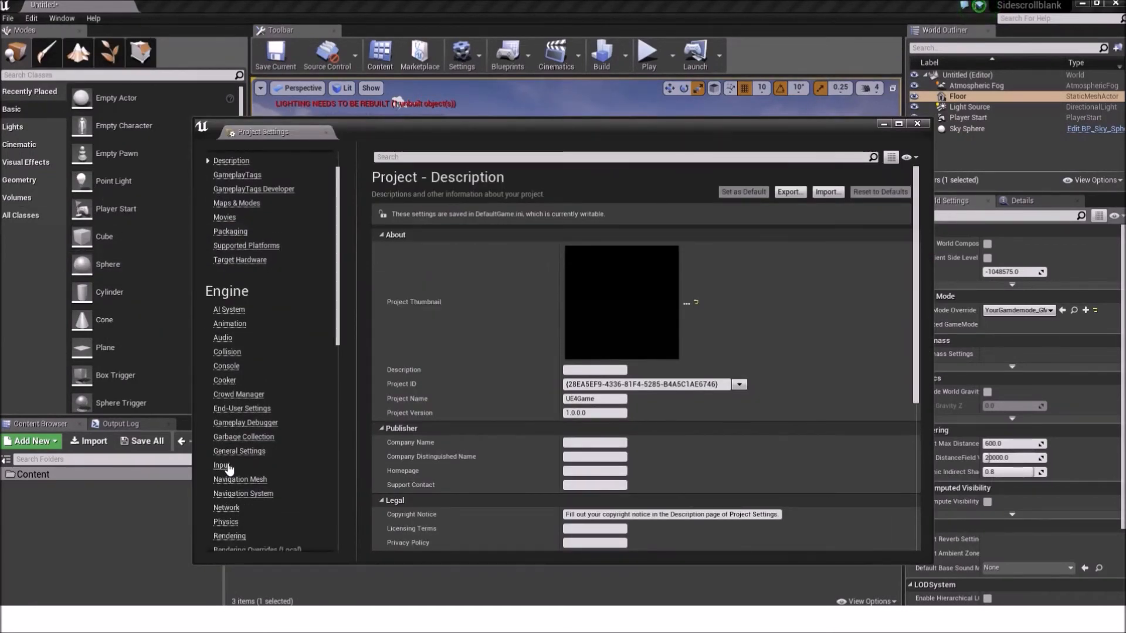
pyautogui.click(221, 466)
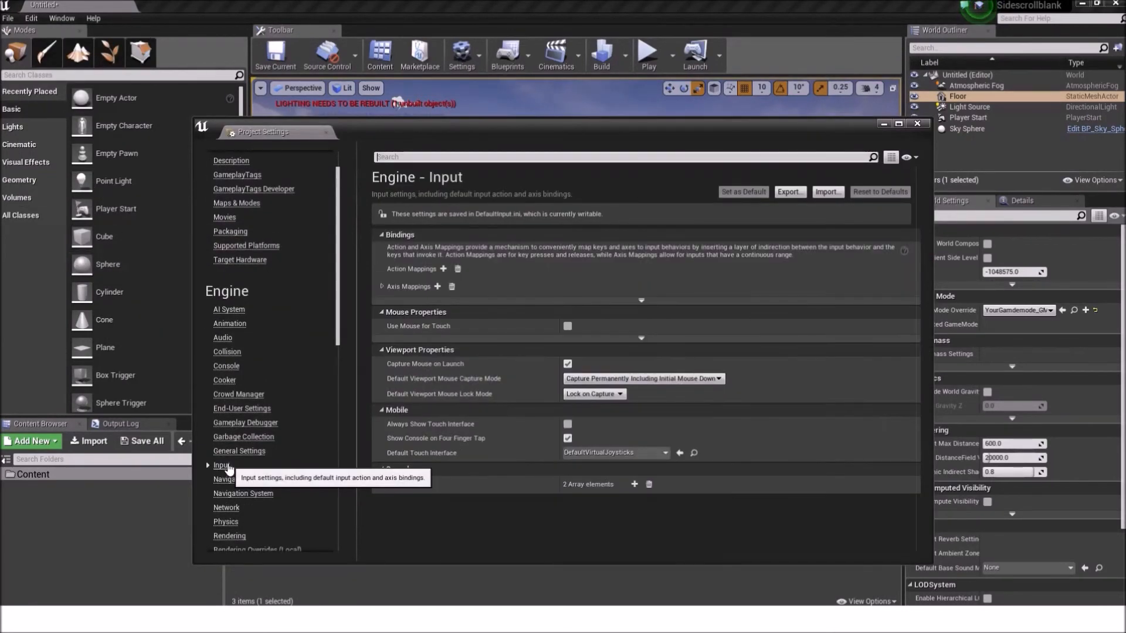
pyautogui.click(383, 287)
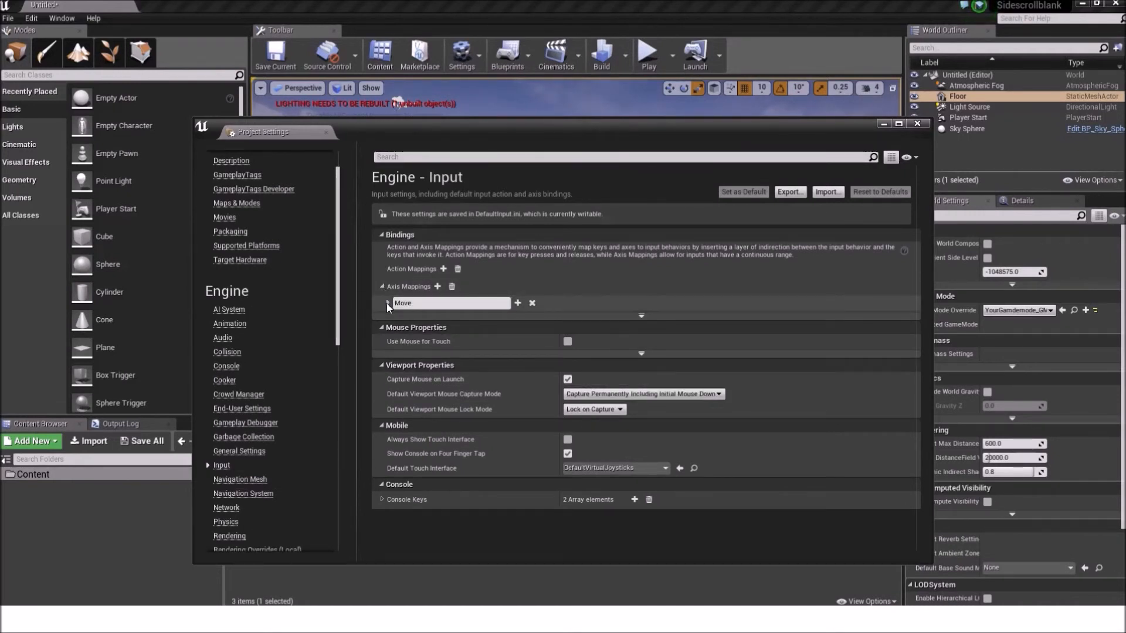
pyautogui.click(387, 304)
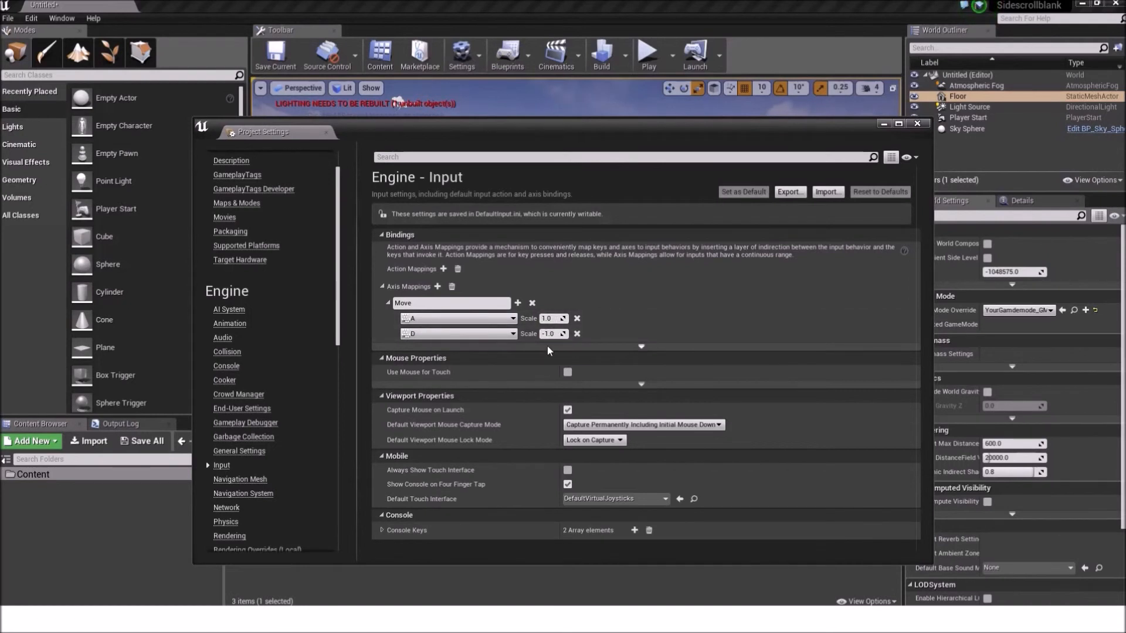
pyautogui.click(550, 320)
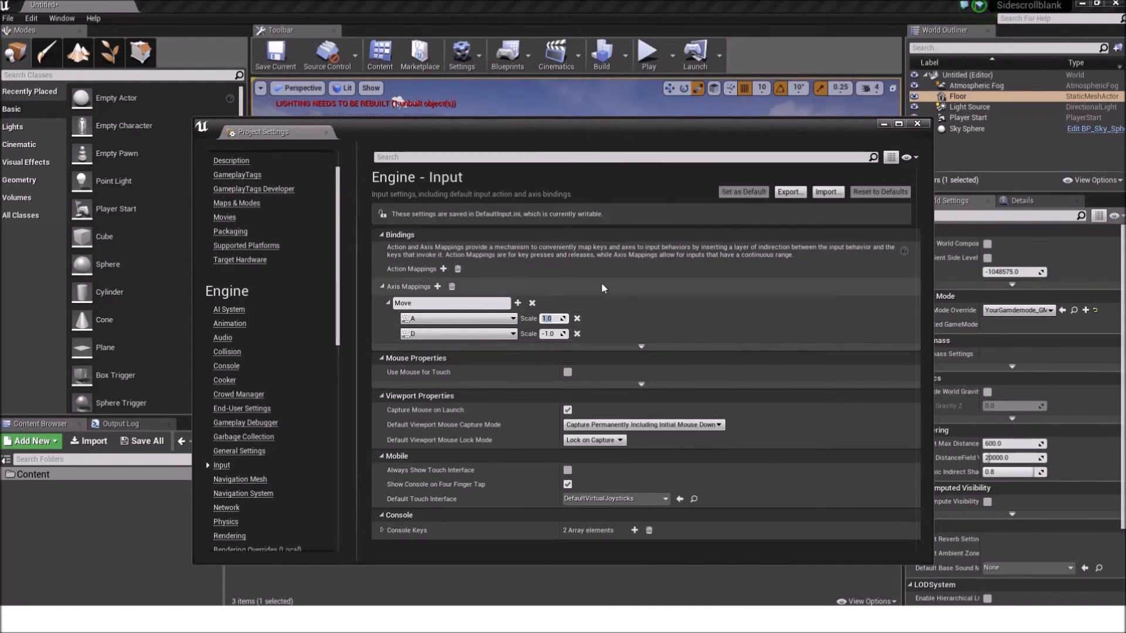
pyautogui.click(555, 333)
pyautogui.write('1')
pyautogui.press('Return')
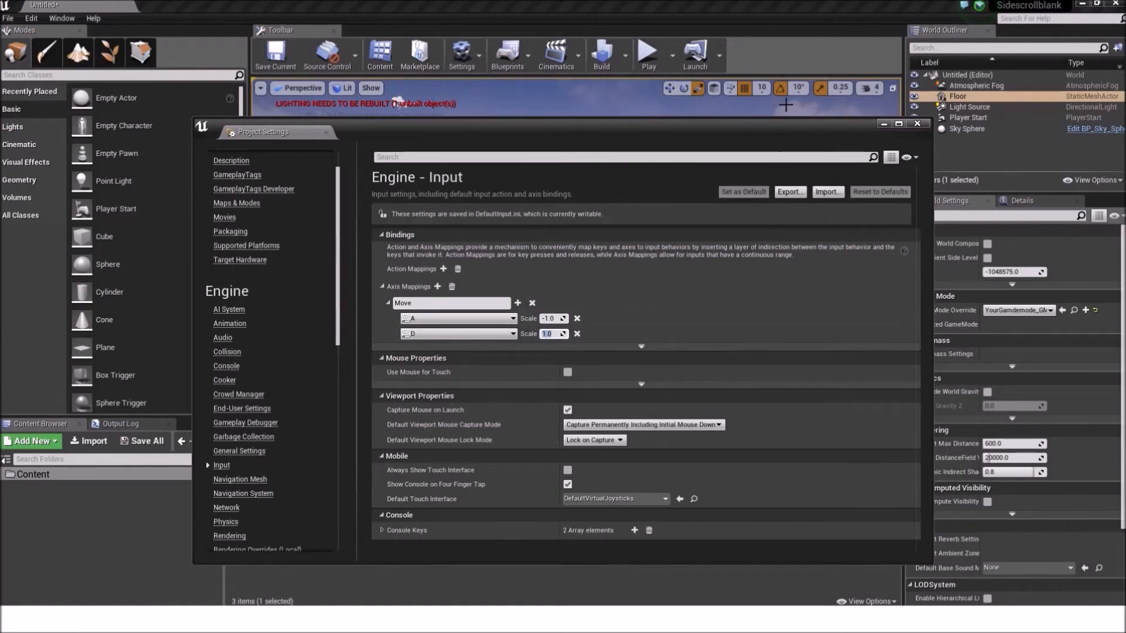
pyautogui.click(917, 123)
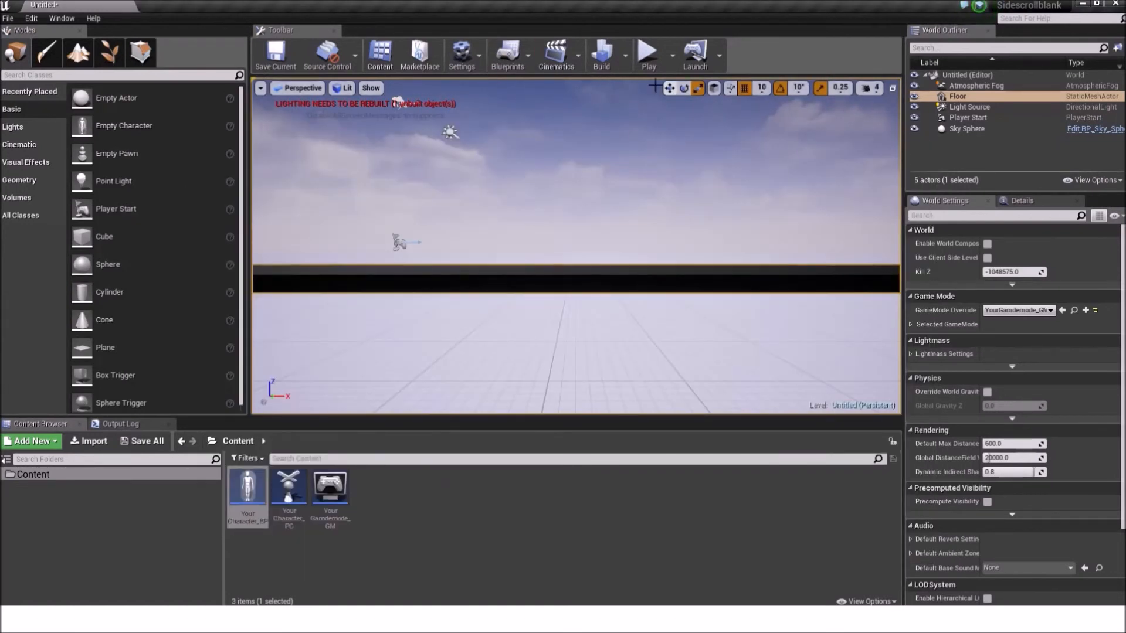
# Playtest the level again to check the character's direction with the swapped axis scales, then end the session.
pyautogui.click(647, 53)
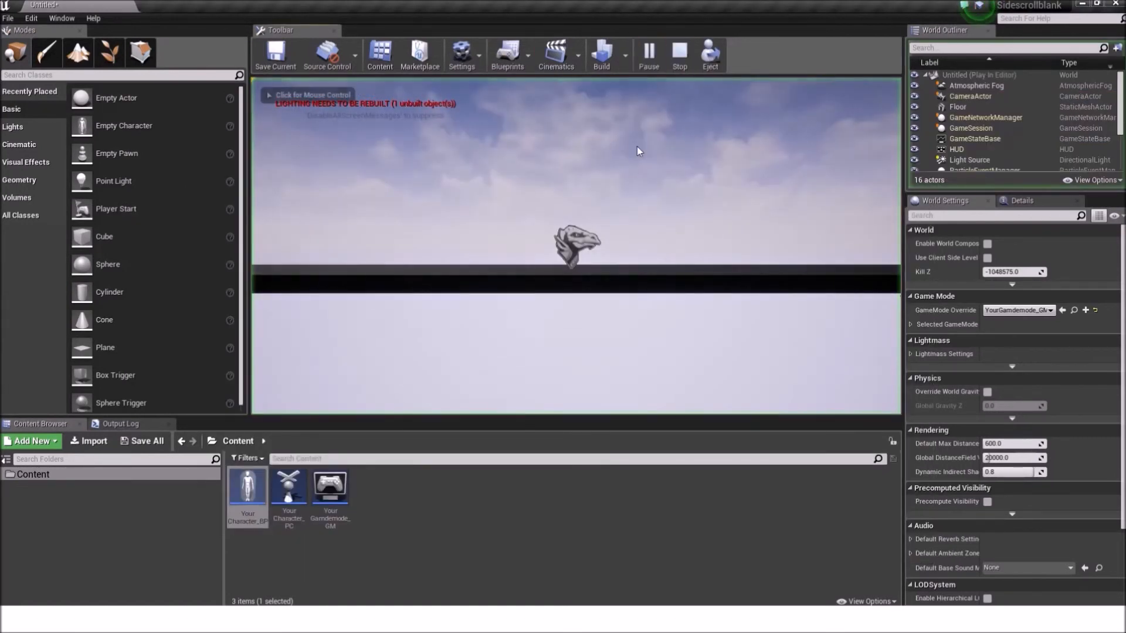
pyautogui.click(643, 184)
pyautogui.press('d')
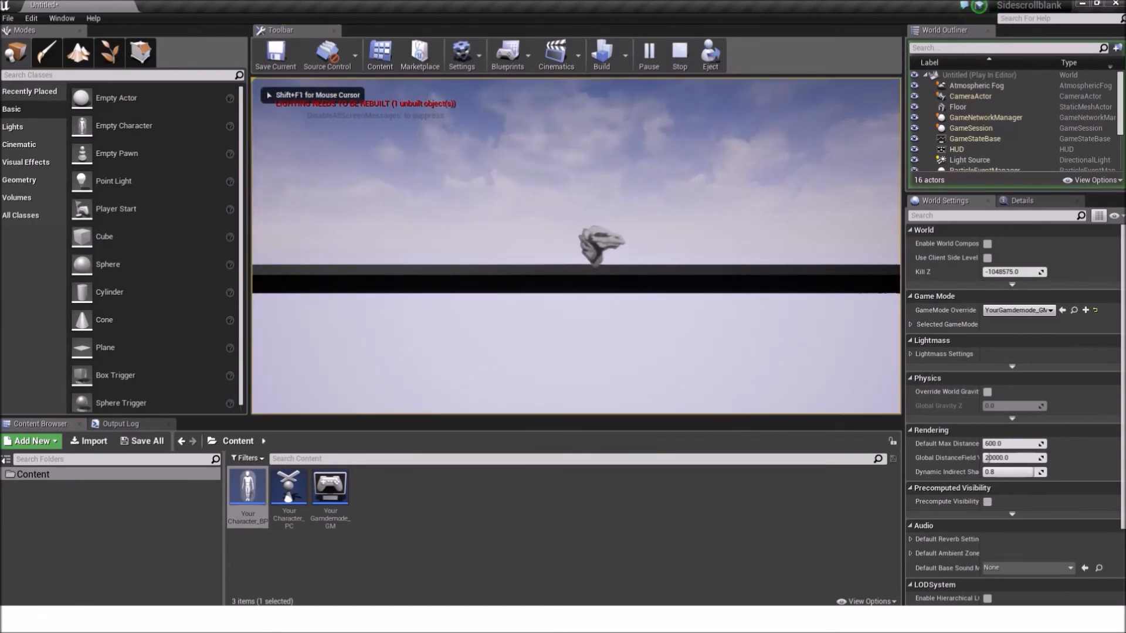
pyautogui.press('a')
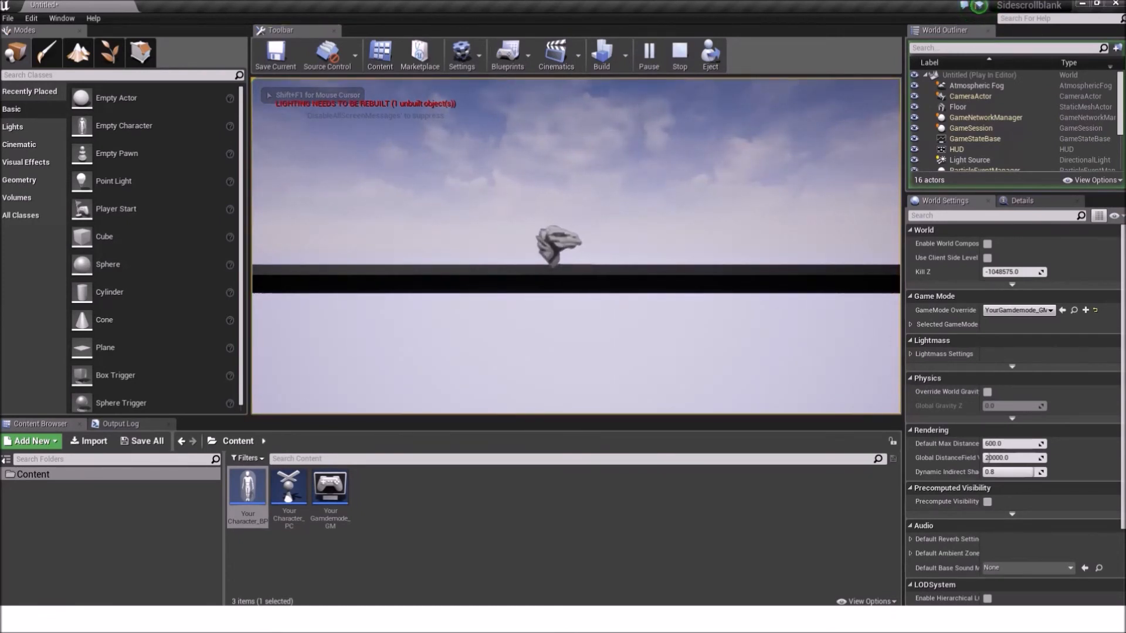
pyautogui.hotkey('shift', 'F1')
pyautogui.press('Escape')
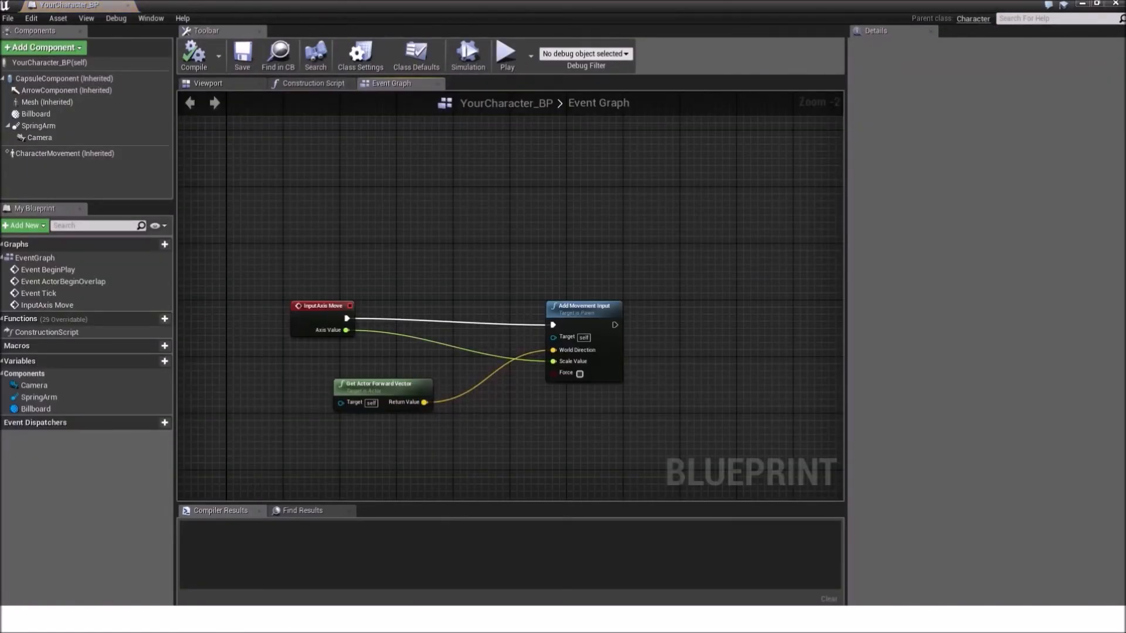
# Add a Jump node in the empty area above the movement nodes of the YourCharacter_BP Event Graph.
pyautogui.moveTo(494, 323); pyautogui.dragTo(523, 399, button='right')
pyautogui.scroll(1, 461, 334)
pyautogui.moveTo(419, 273); pyautogui.dragTo(428, 232, button='right')
pyautogui.scroll(-2, 409, 217)
pyautogui.moveTo(521, 276); pyautogui.dragTo(521, 311, button='right')
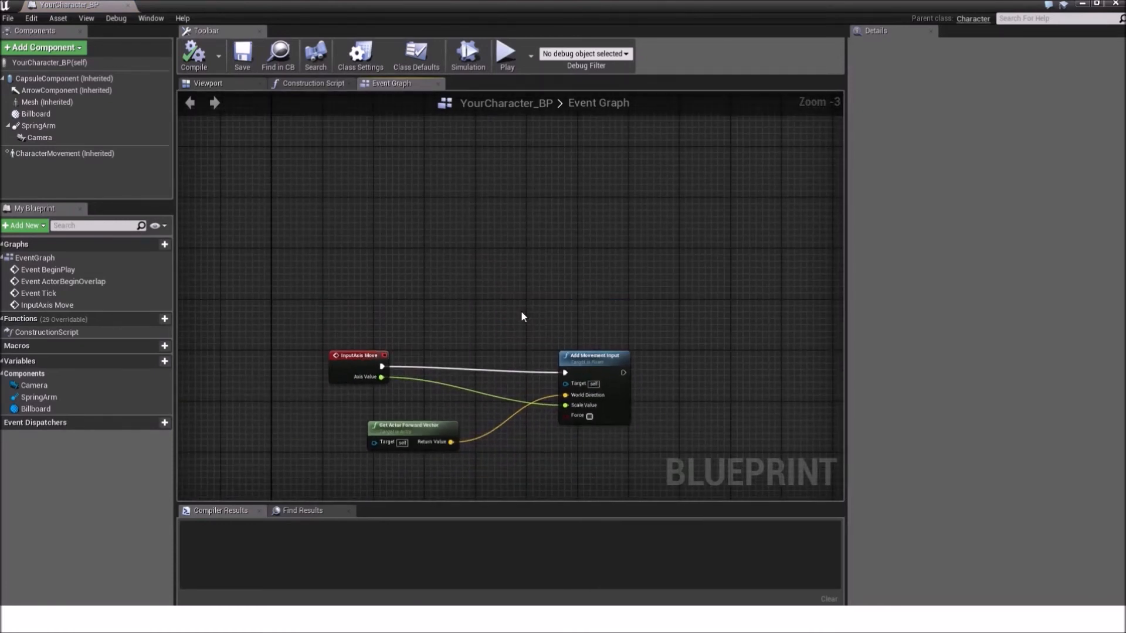
pyautogui.moveTo(474, 273)
pyautogui.mouseDown(button='right')
pyautogui.moveTo(480, 349)
pyautogui.moveTo(475, 284)
pyautogui.mouseUp(button='right')
pyautogui.scroll(1, 376, 240)
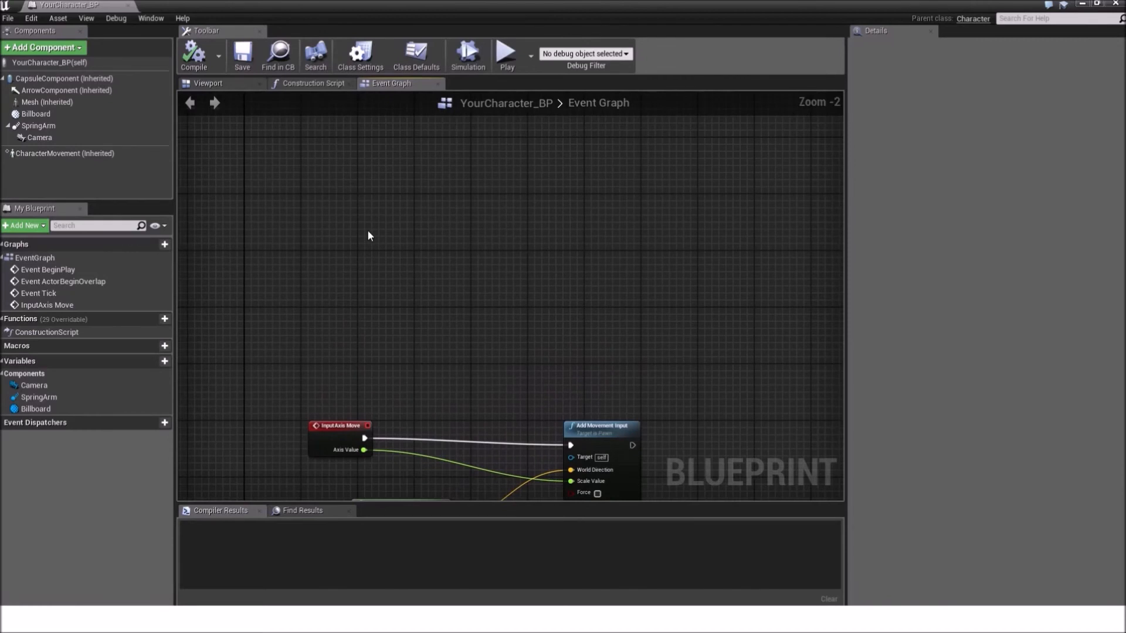
pyautogui.rightClick(368, 235)
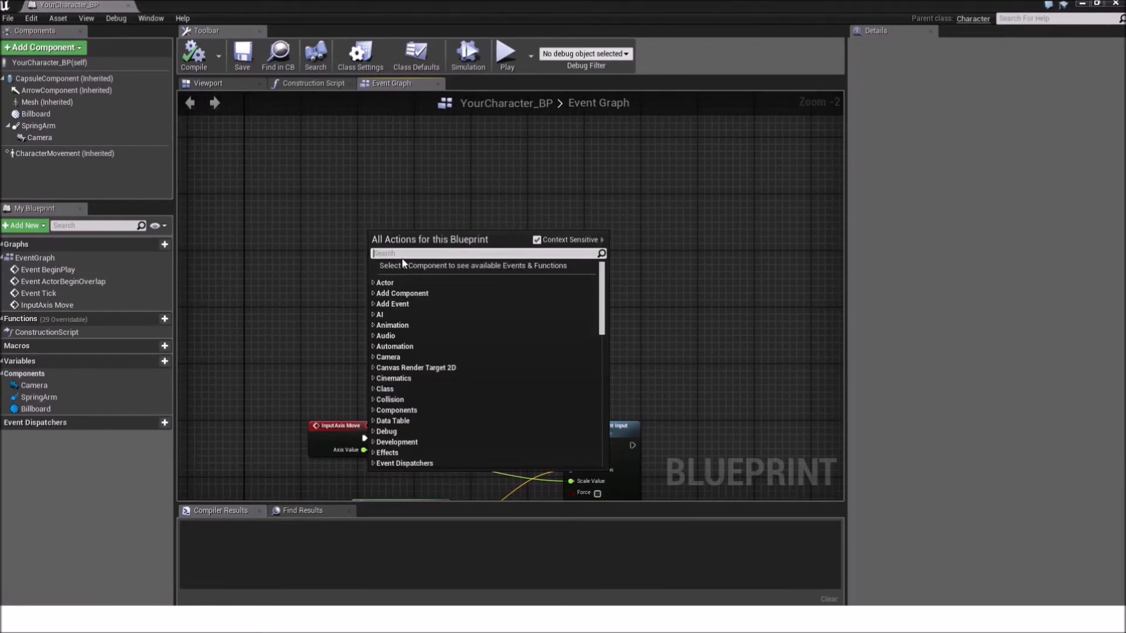
pyautogui.write('jump')
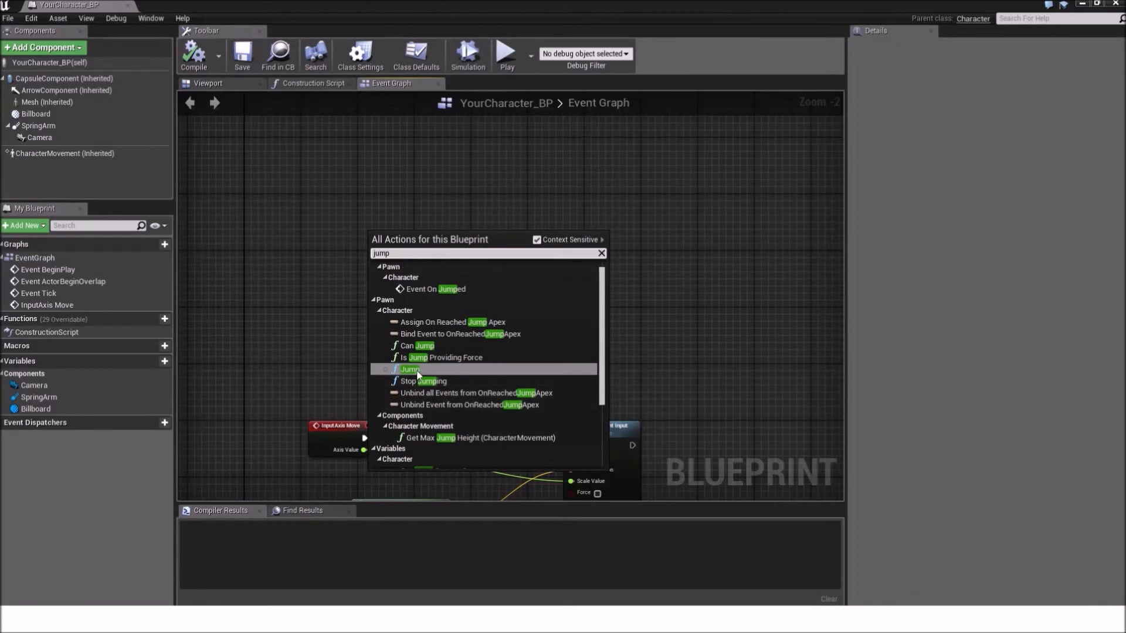
pyautogui.click(410, 370)
pyautogui.scroll(2, 458, 294)
pyautogui.moveTo(485, 358); pyautogui.dragTo(553, 322)
# Add a Stop Jumping node and align it below the Jump node.
pyautogui.click(456, 384)
pyautogui.rightClick(458, 384)
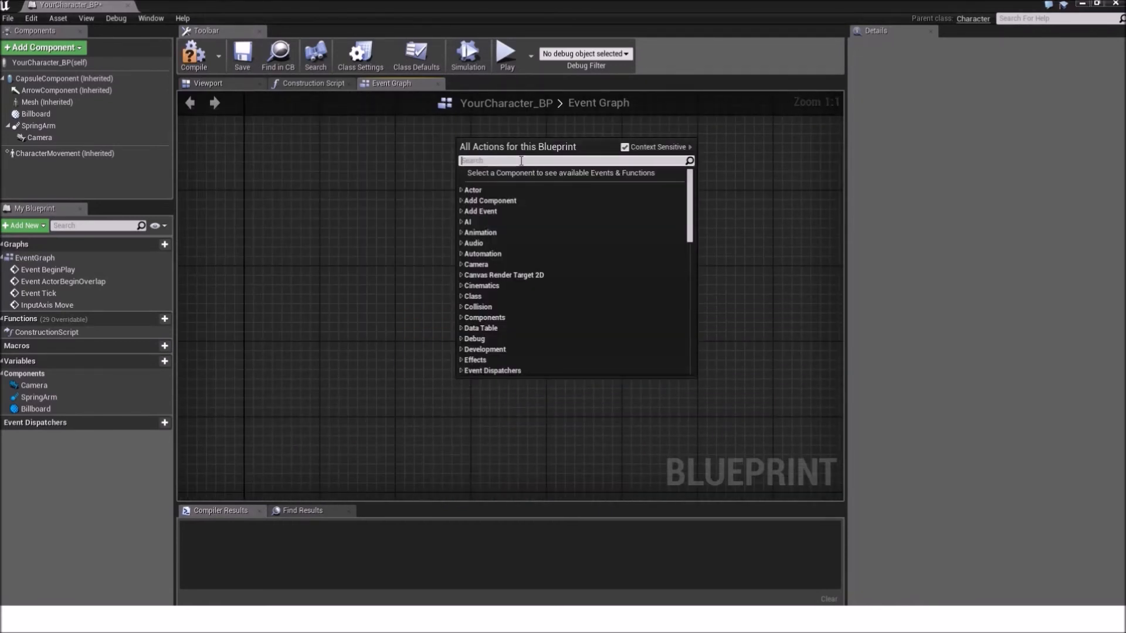
pyautogui.write('stop jumping')
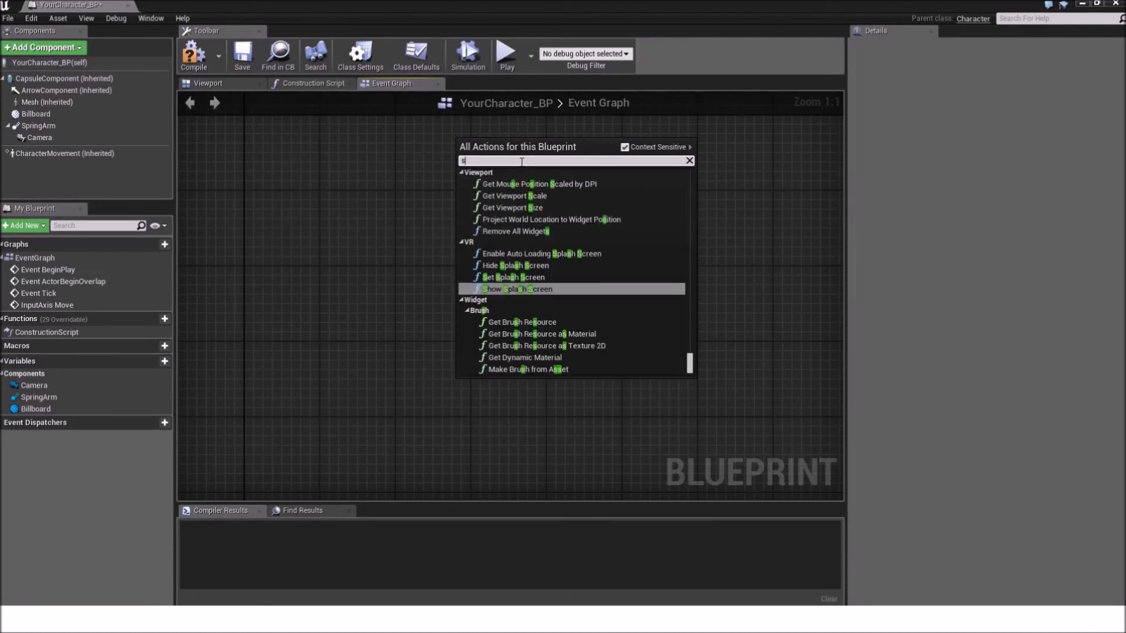
pyautogui.press('Return')
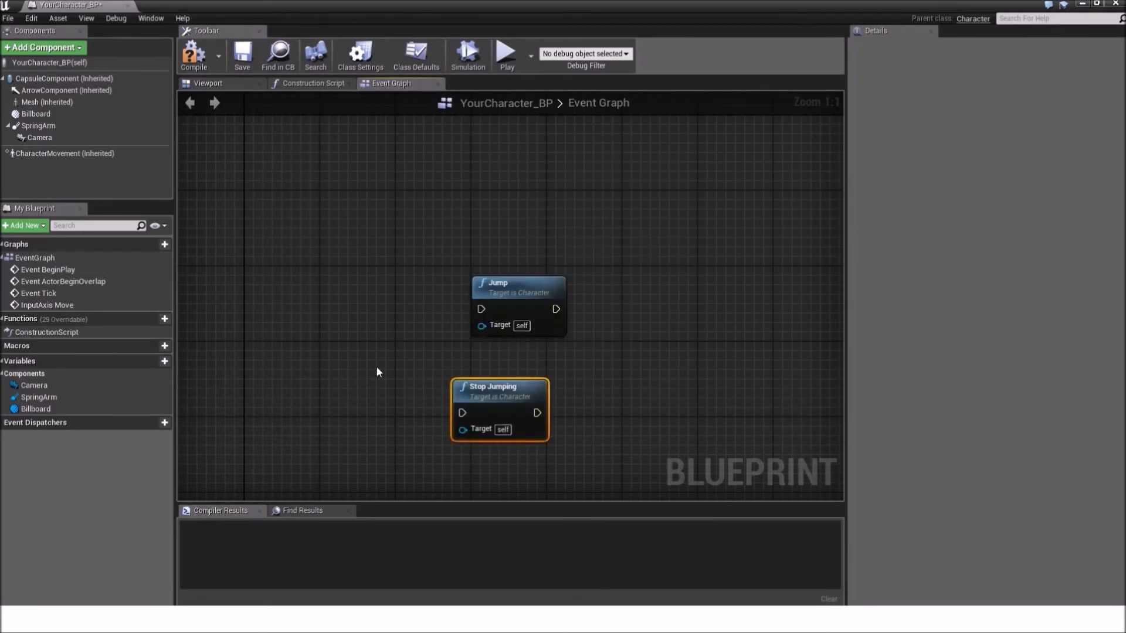
pyautogui.moveTo(378, 368); pyautogui.dragTo(452, 371, button='right')
pyautogui.moveTo(576, 394); pyautogui.dragTo(592, 401)
# Add a Space Bar keyboard event node in front of the Jump and Stop Jumping nodes.
pyautogui.click(411, 321)
pyautogui.rightClick(412, 325)
pyautogui.write('space bar')
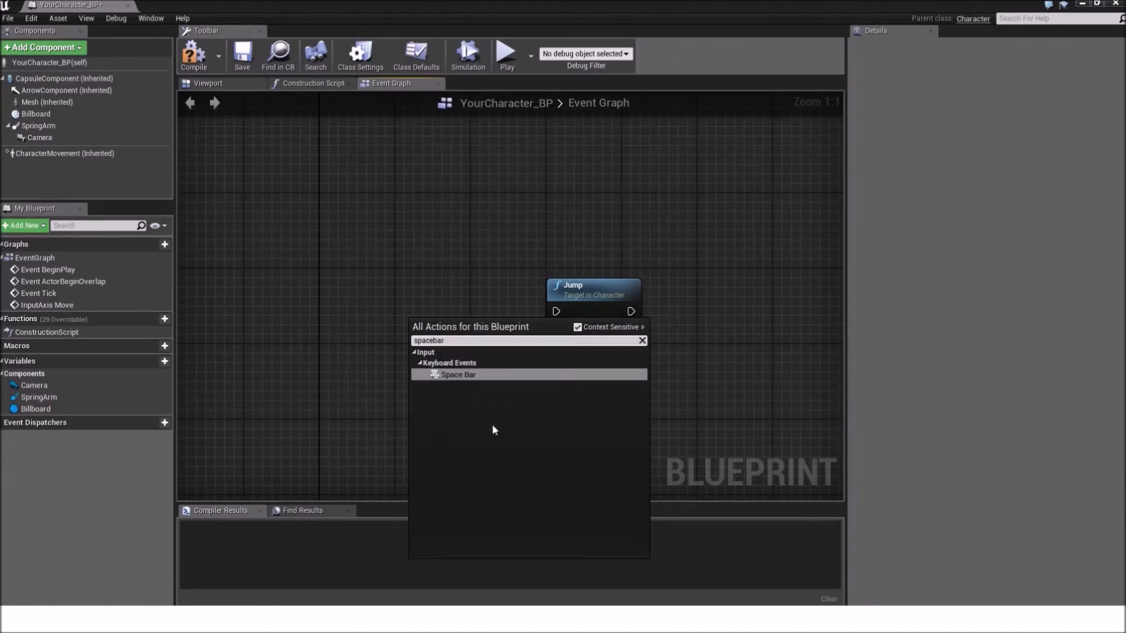
pyautogui.click(470, 375)
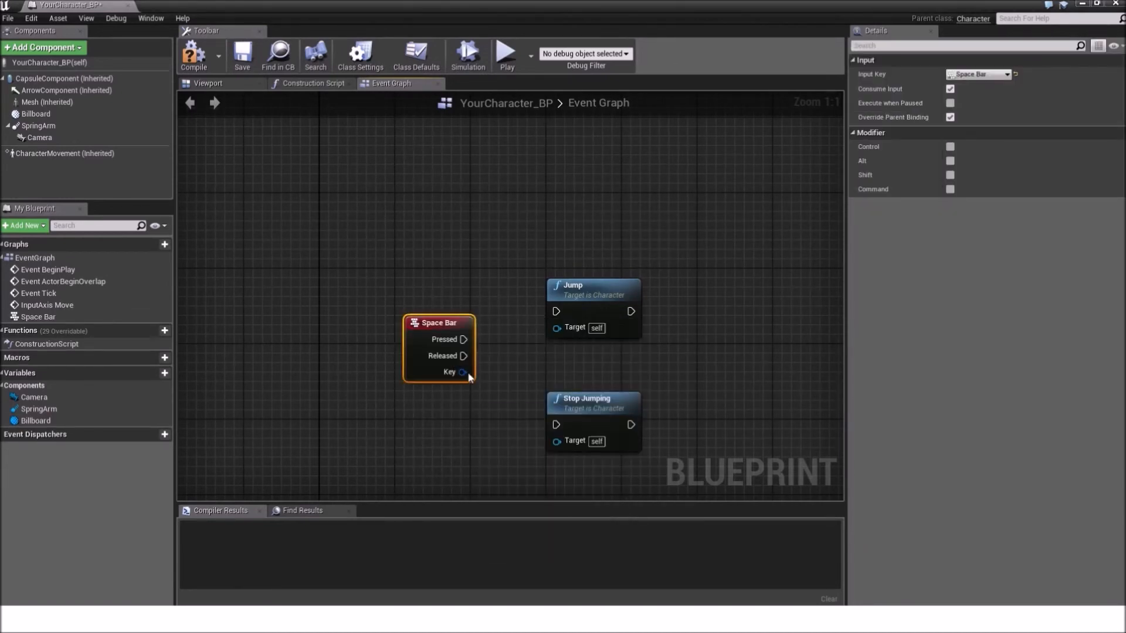
# Wire the Space Bar event's Pressed output to Jump and its Released output to Stop Jumping, and compile the blueprint.
pyautogui.moveTo(470, 378); pyautogui.dragTo(464, 328, button='right')
pyautogui.click(373, 295)
pyautogui.moveTo(439, 274); pyautogui.dragTo(554, 264)
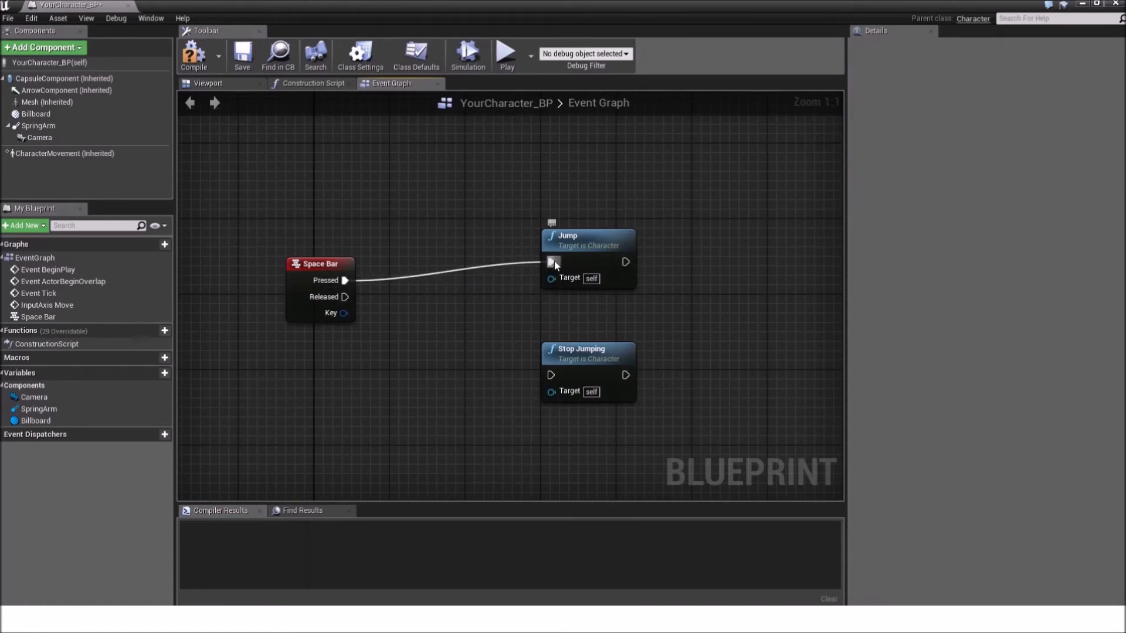
pyautogui.moveTo(345, 299); pyautogui.dragTo(553, 376)
pyautogui.moveTo(568, 354); pyautogui.dragTo(577, 346)
pyautogui.click(434, 202)
pyautogui.click(194, 59)
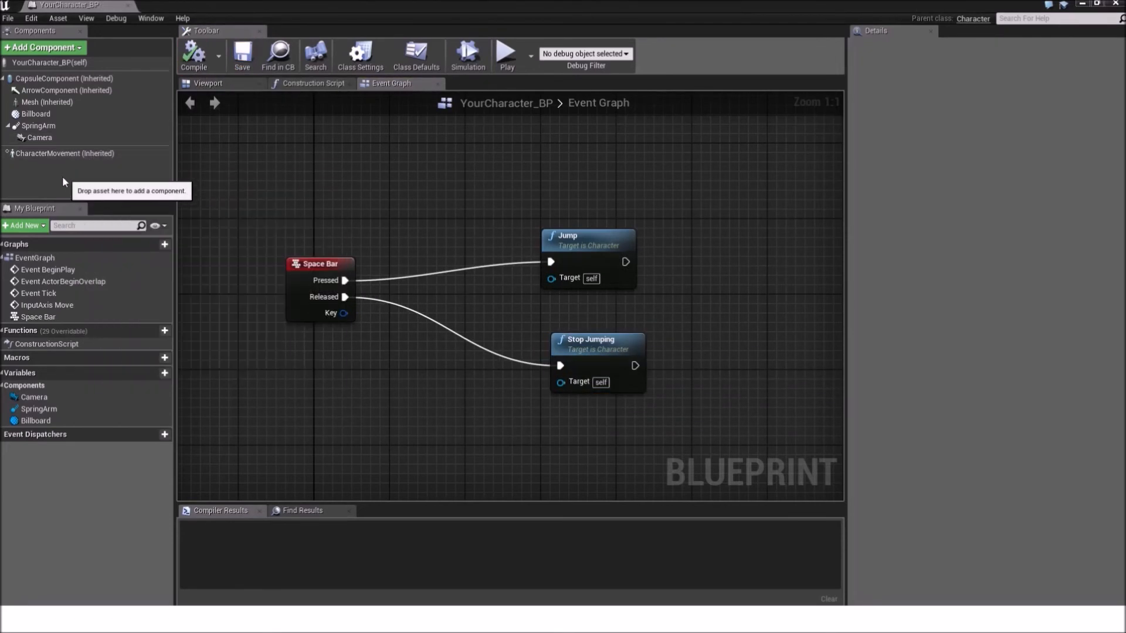
# Review the CharacterMovement component's Jumping / Falling settings, then save the character blueprint and return to the level editor.
pyautogui.click(62, 154)
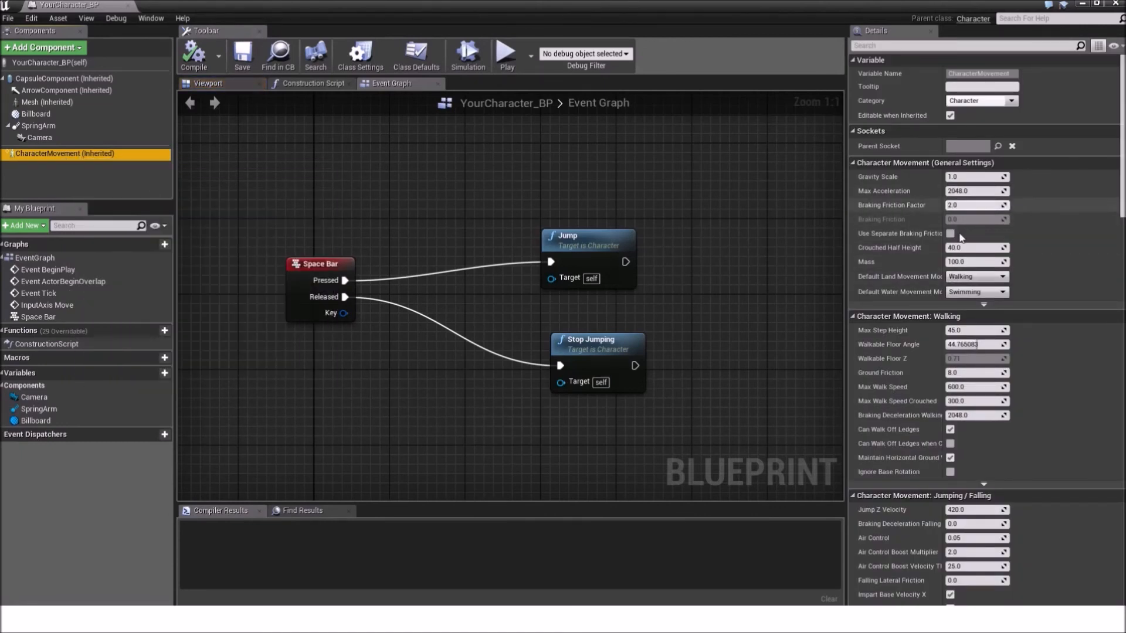
pyautogui.scroll(-3, 980, 368)
pyautogui.scroll(-3, 968, 339)
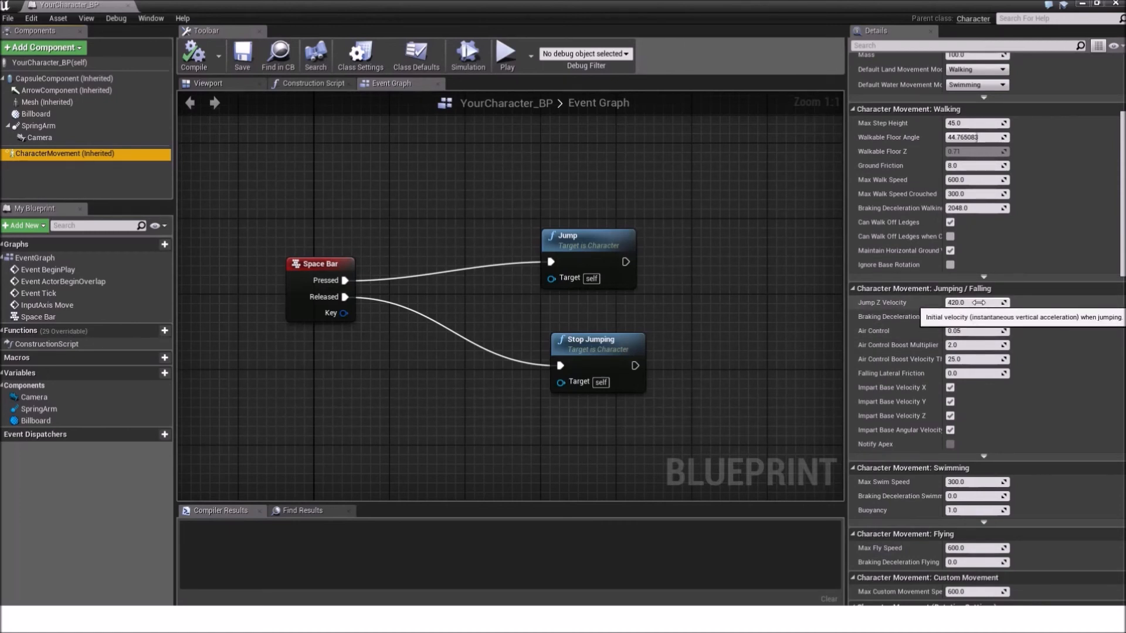
pyautogui.click(242, 54)
pyautogui.click(1079, 5)
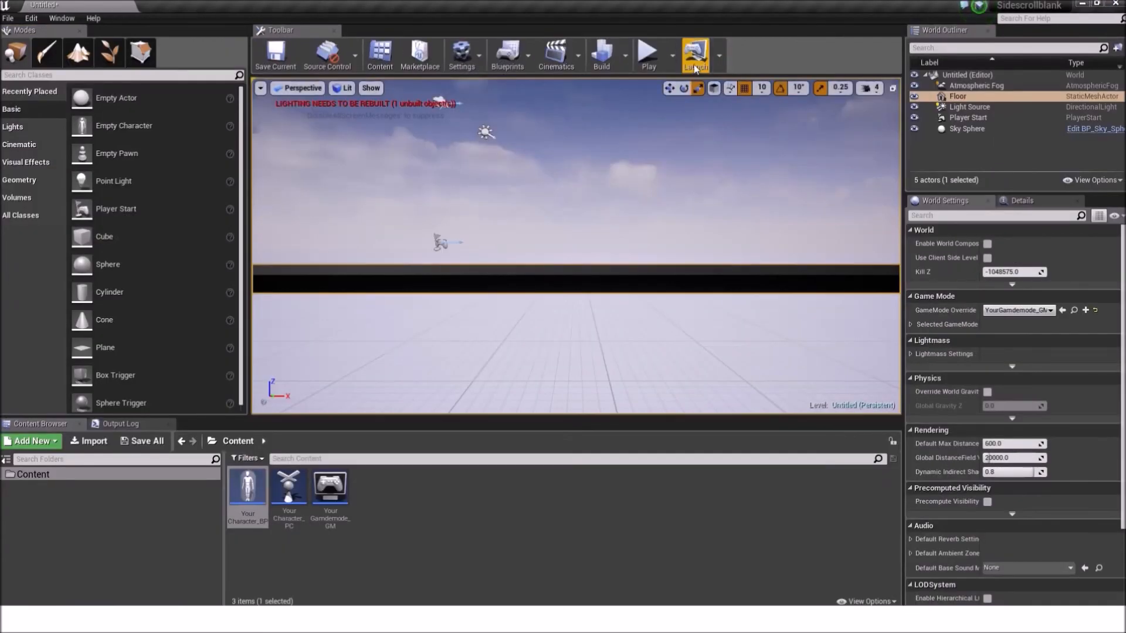
# Playtest the level by moving the character both ways and jumping several times, then end the session.
pyautogui.click(649, 52)
pyautogui.press('d')
pyautogui.press('a')
pyautogui.press('d')
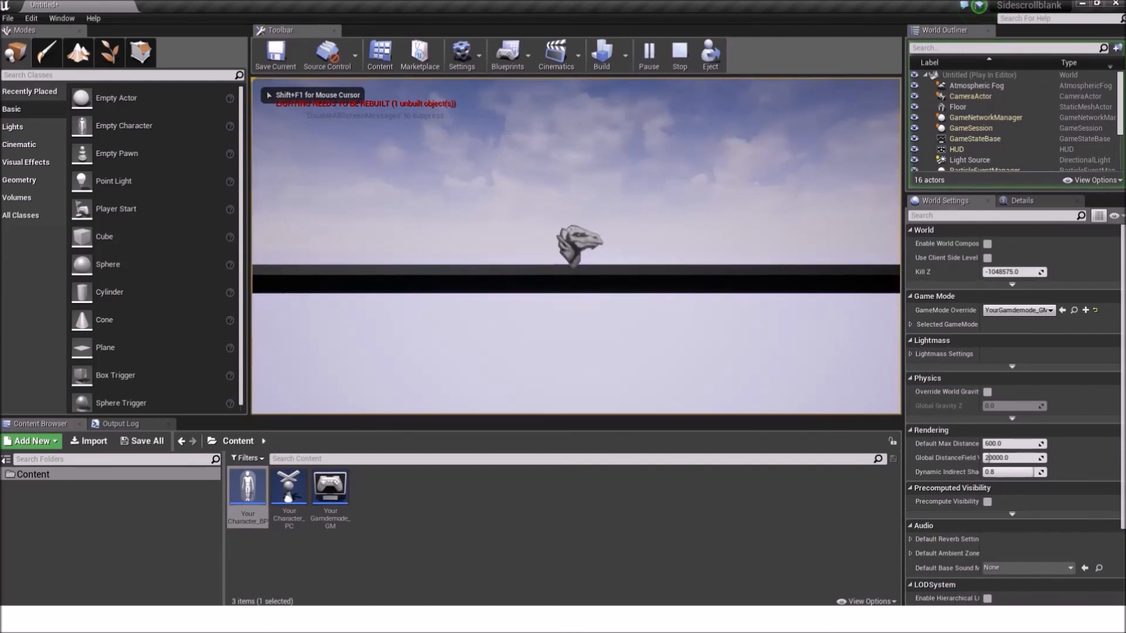
pyautogui.press('space')
pyautogui.press('space')
pyautogui.press('d')
pyautogui.press('space')
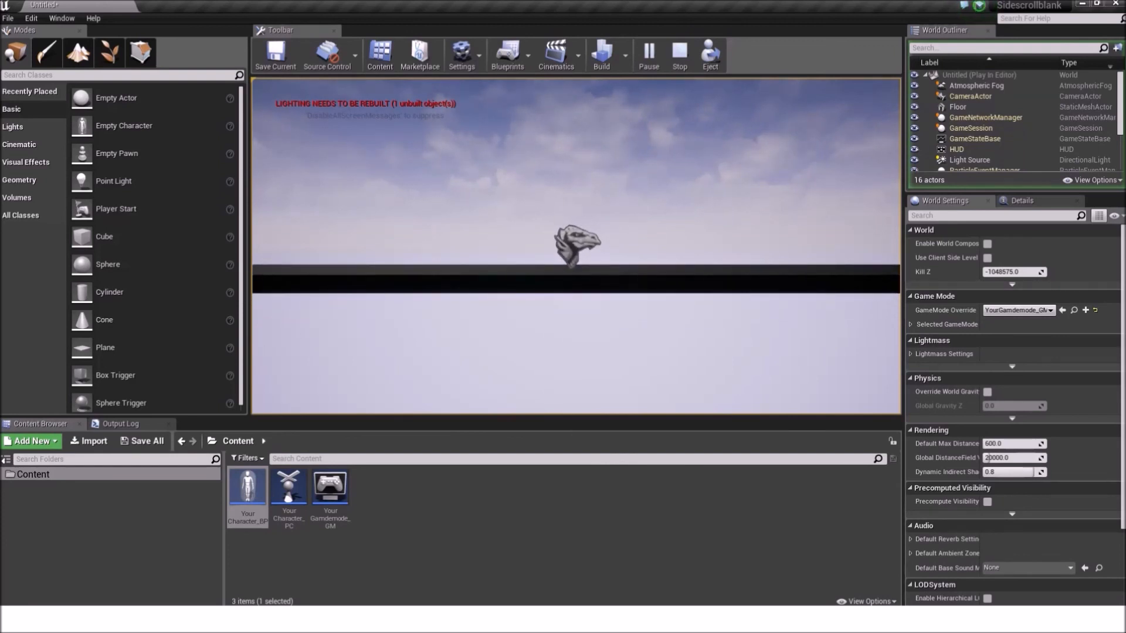
pyautogui.press('Escape')
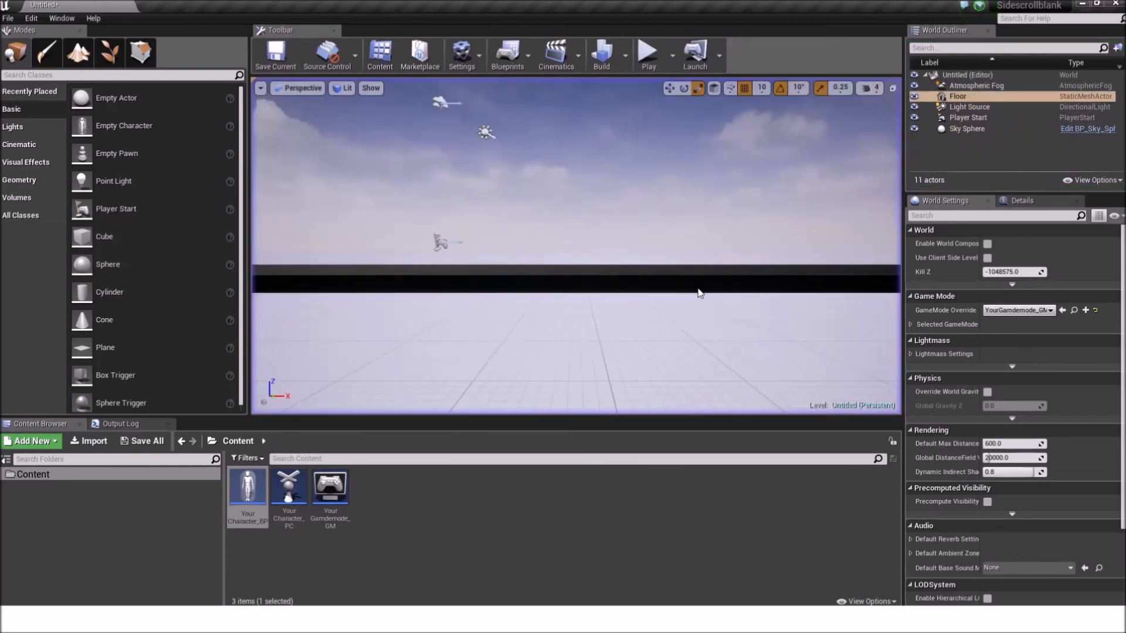